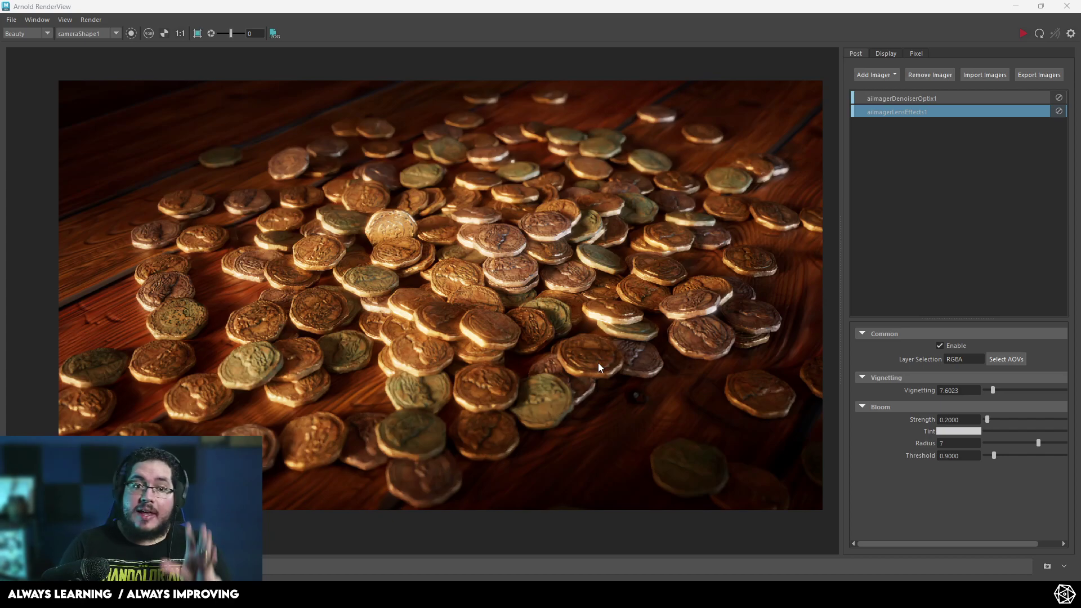
- Minimize the render view and examine the finished coin pile in the scene from several angles
{"action": "left_click", "coordinate": [1016, 10]}
{"action": "left_click_drag", "start_coordinate": [494, 316], "coordinate": [501, 264], "text": "alt"}
{"action": "right_click_drag", "start_coordinate": [500, 264], "coordinate": [579, 302], "text": "alt"}
{"action": "left_click_drag", "start_coordinate": [580, 301], "coordinate": [430, 259], "text": "alt"}
{"action": "scroll", "coordinate": [445, 267], "scroll_direction": "down", "scroll_amount": 10}
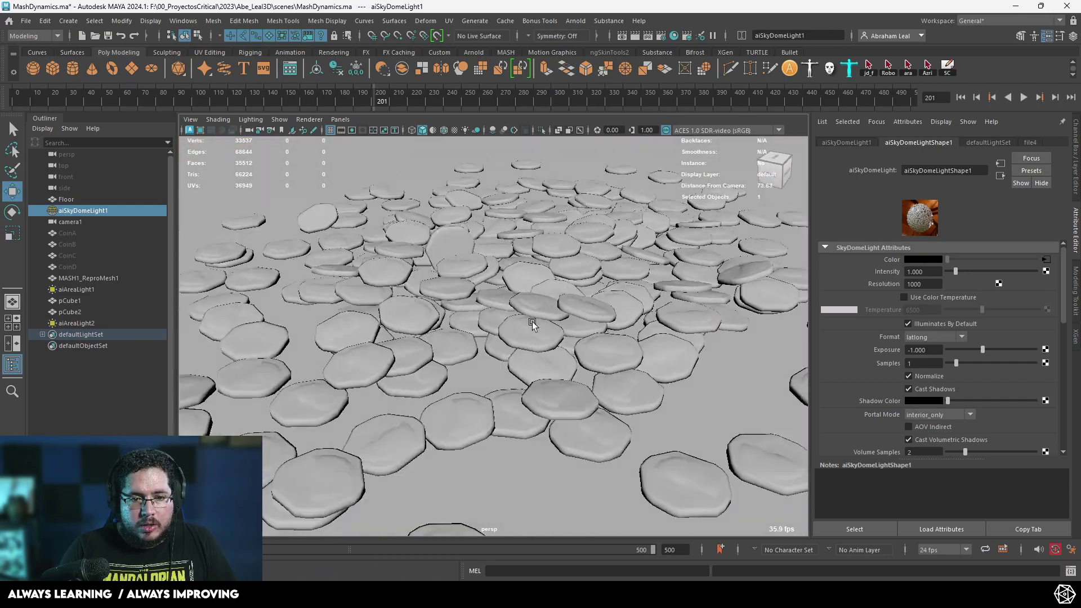
{"action": "scroll", "coordinate": [461, 273], "scroll_direction": "down", "scroll_amount": 5}
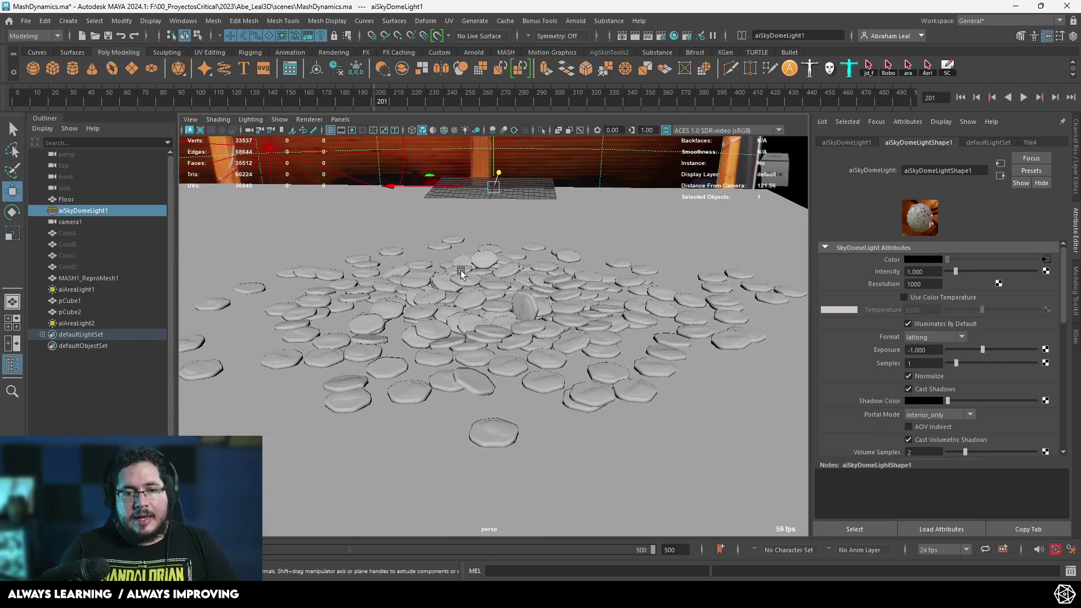
{"action": "left_click_drag", "start_coordinate": [481, 316], "coordinate": [523, 350], "text": "alt"}
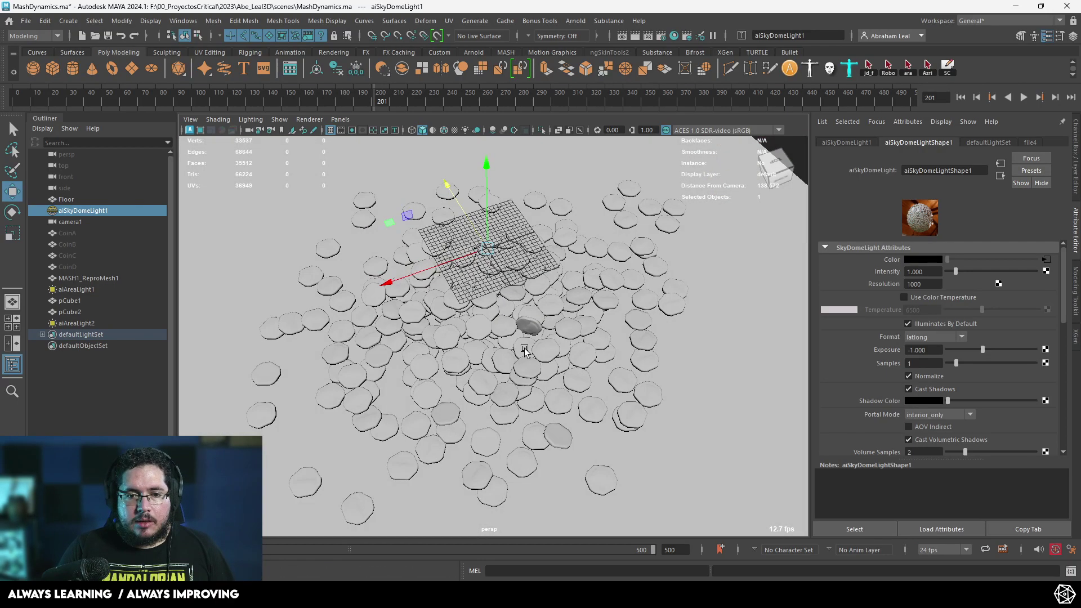
{"action": "right_click_drag", "start_coordinate": [523, 349], "coordinate": [625, 316], "text": "alt"}
{"action": "scroll", "coordinate": [626, 318], "scroll_direction": "down", "scroll_amount": 8}
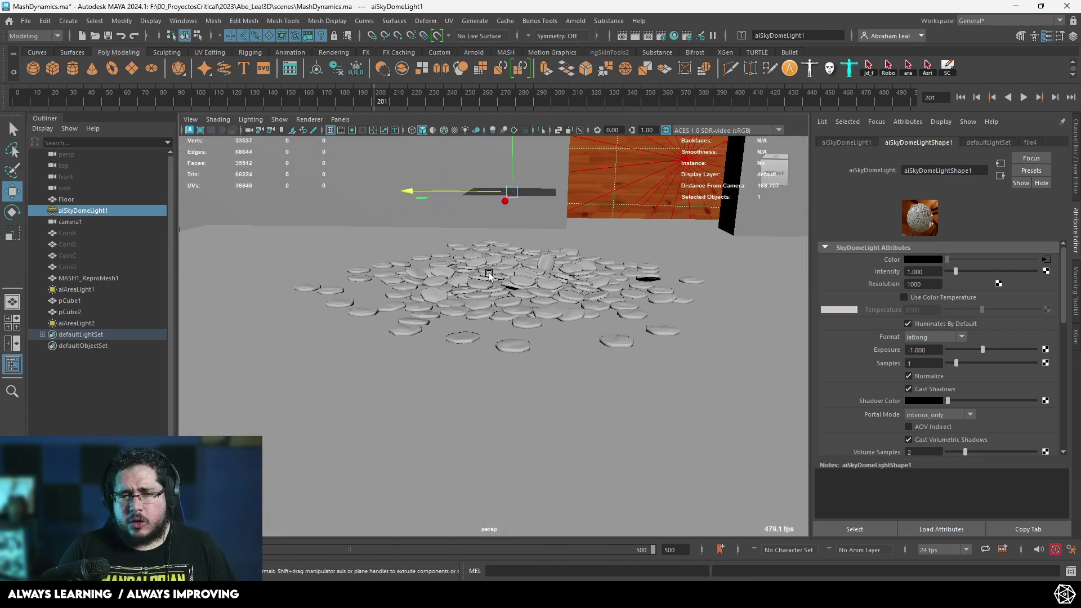
{"action": "left_click_drag", "start_coordinate": [562, 304], "coordinate": [456, 274], "text": "alt"}
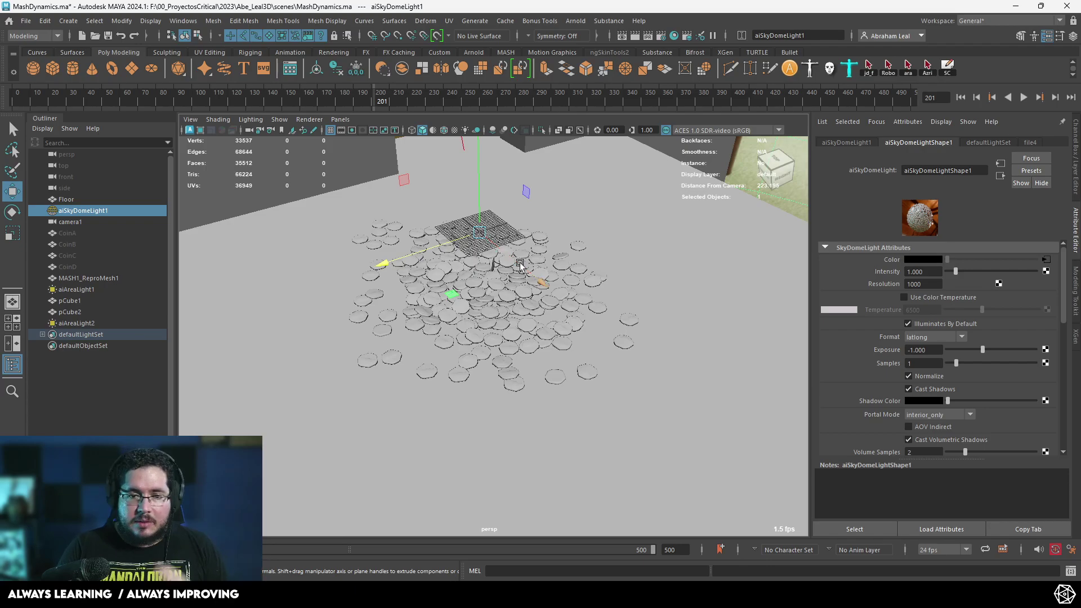
{"action": "scroll", "coordinate": [489, 295], "scroll_direction": "up", "scroll_amount": 4}
{"action": "middle_click_drag", "start_coordinate": [479, 304], "coordinate": [537, 343], "text": "alt"}
{"action": "scroll", "coordinate": [508, 273], "scroll_direction": "down", "scroll_amount": 4}
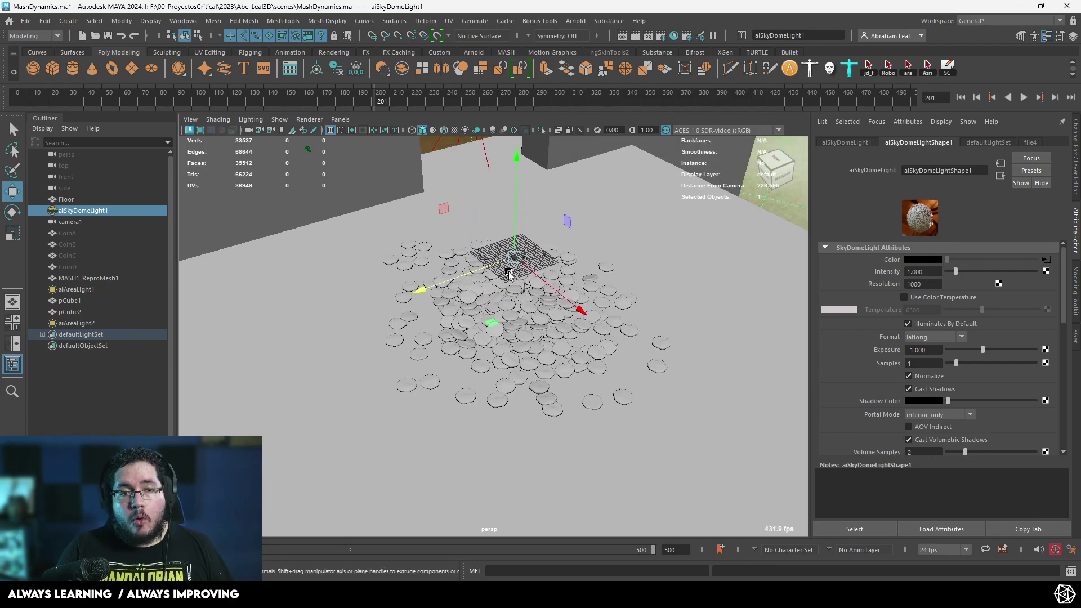
{"action": "left_click", "coordinate": [505, 52]}
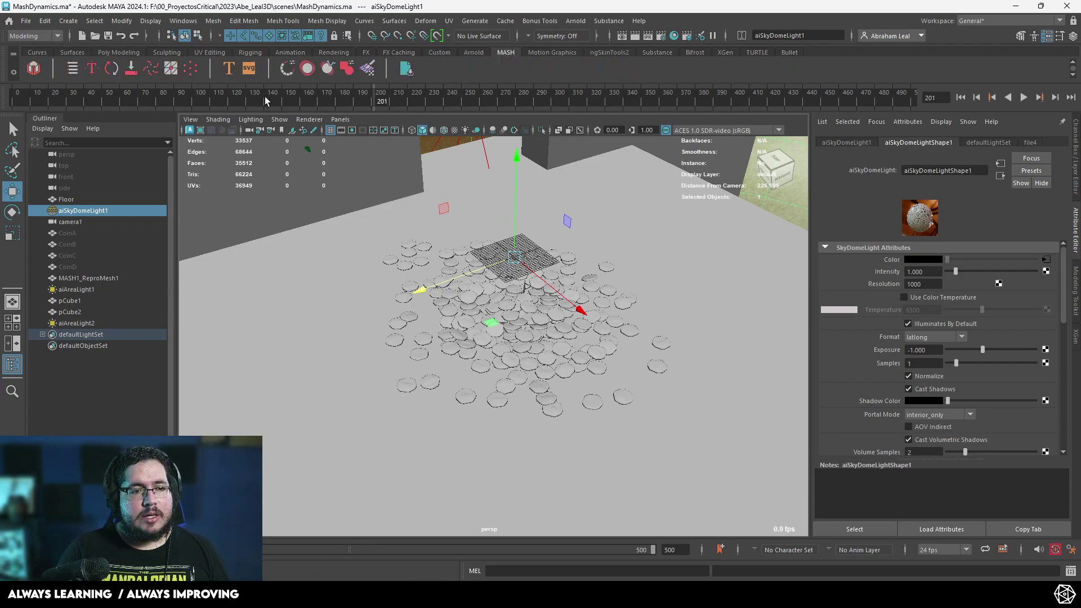
{"action": "left_click_drag", "start_coordinate": [517, 200], "coordinate": [559, 226], "text": "alt"}
{"action": "scroll", "coordinate": [559, 323], "scroll_direction": "up", "scroll_amount": 6}
{"action": "left_click_drag", "start_coordinate": [625, 323], "coordinate": [586, 362], "text": "alt"}
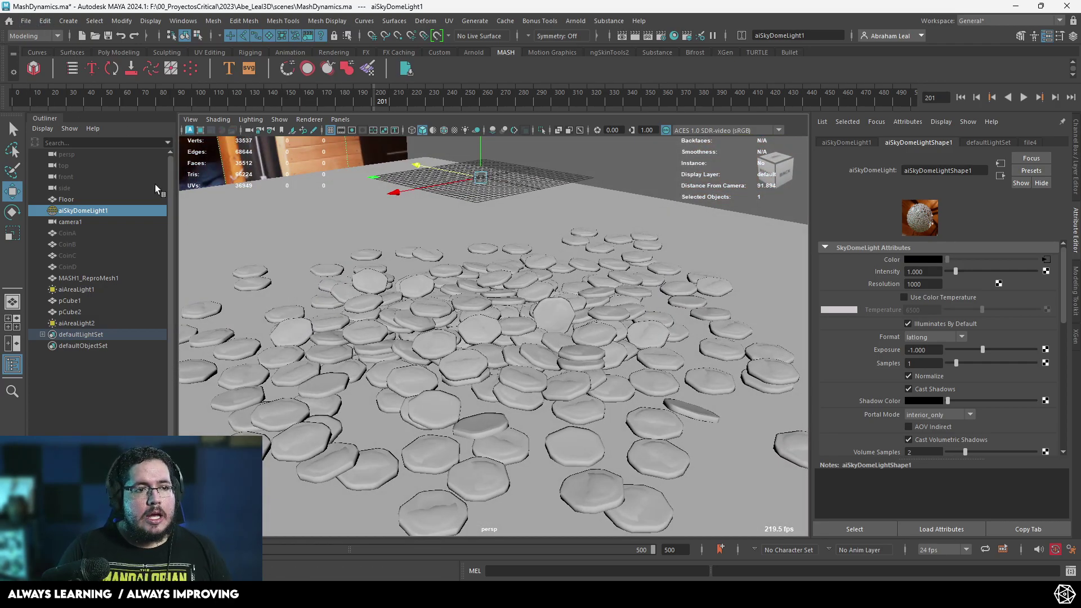
- Save the current scene and start a new empty scene
{"action": "key", "text": "ctrl+s"}
{"action": "left_click", "coordinate": [82, 36]}
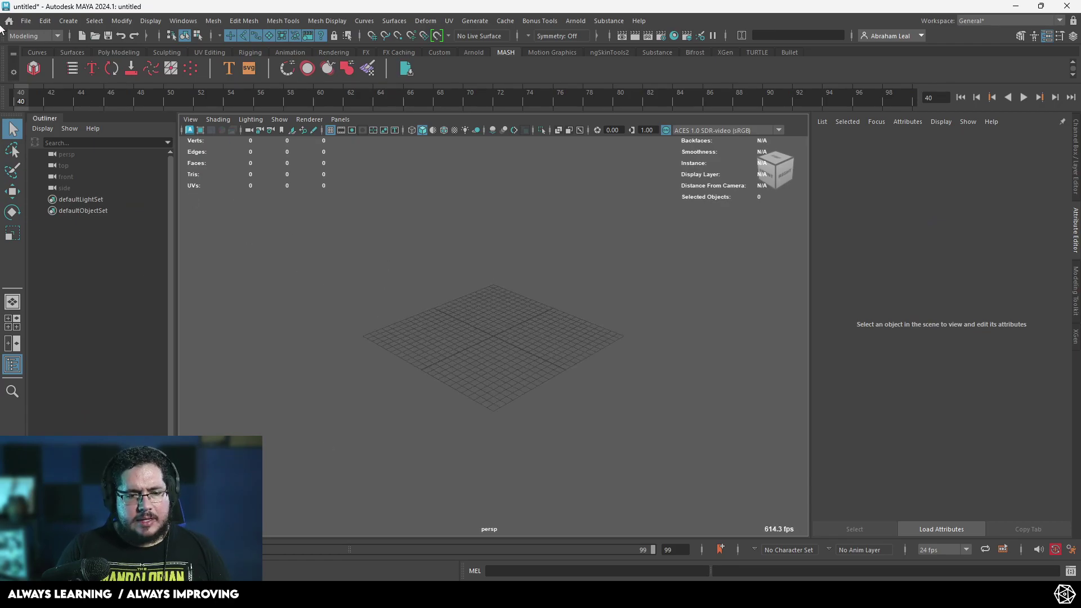
- Import Coins.fbx from the coins folder in the project's assets
{"action": "left_click", "coordinate": [25, 20]}
{"action": "left_click", "coordinate": [58, 143]}
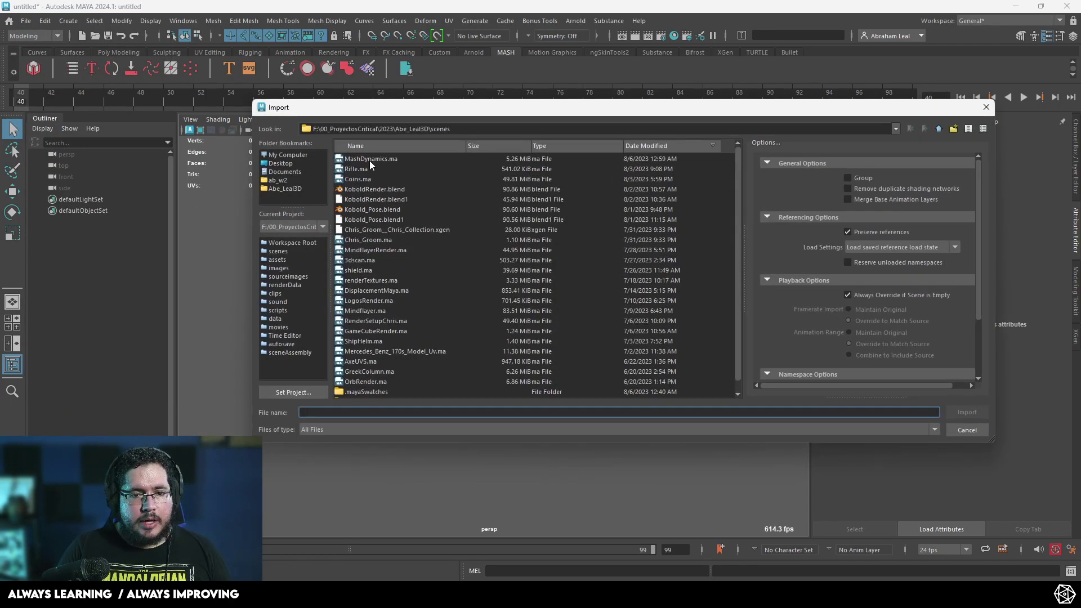
{"action": "left_click", "coordinate": [277, 260]}
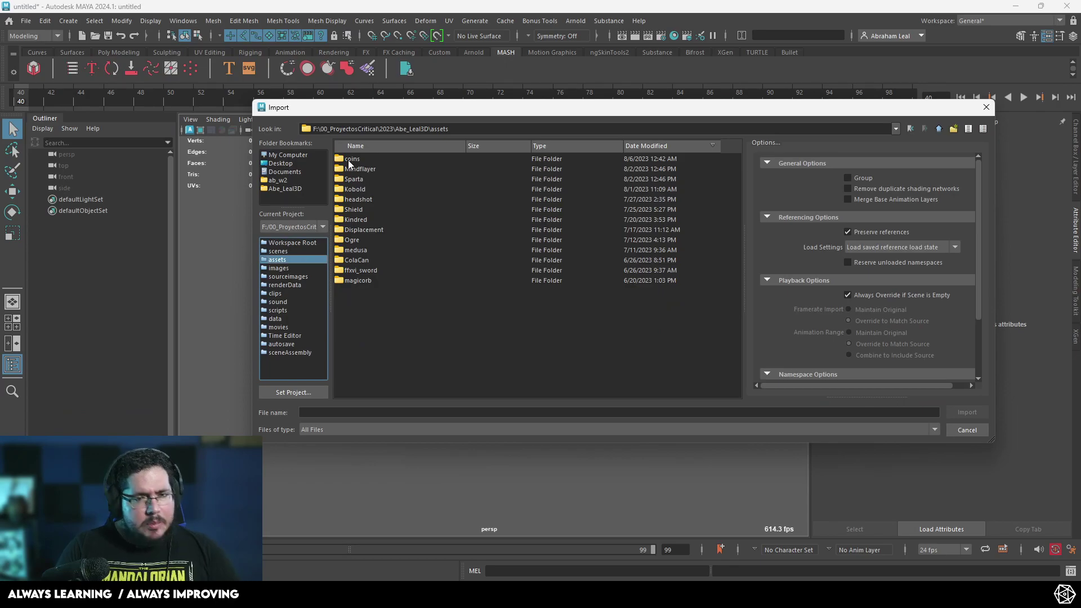
{"action": "double_click", "coordinate": [350, 160]}
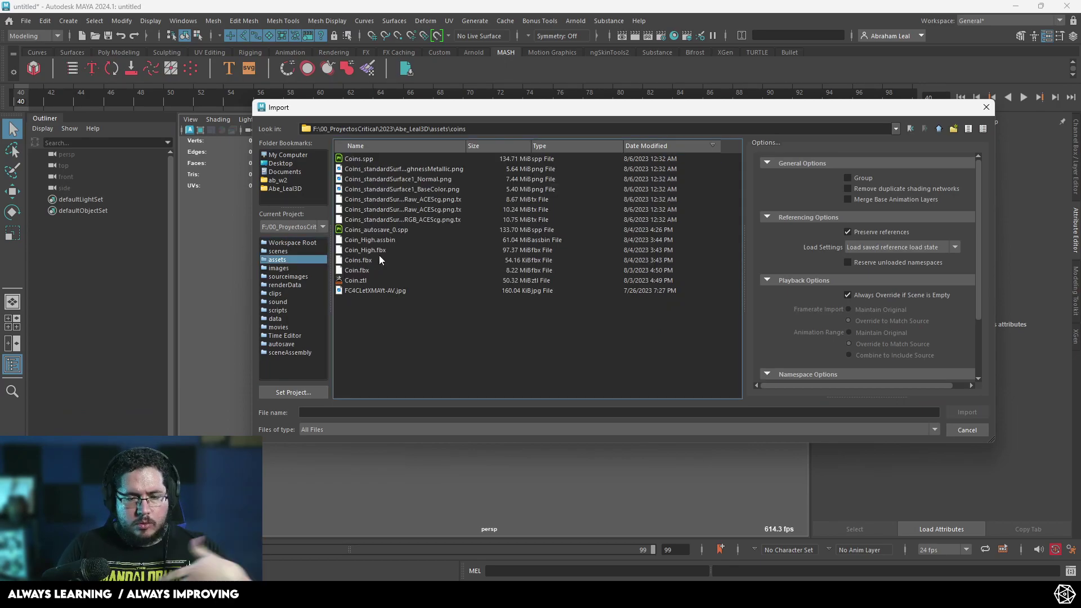
{"action": "double_click", "coordinate": [346, 259]}
- Examine the imported coin meshes up close and from several angles
{"action": "scroll", "coordinate": [559, 327], "scroll_direction": "up", "scroll_amount": 4}
{"action": "left_click_drag", "start_coordinate": [560, 328], "coordinate": [534, 258], "text": "alt"}
{"action": "scroll", "coordinate": [440, 313], "scroll_direction": "down", "scroll_amount": 4}
{"action": "scroll", "coordinate": [503, 297], "scroll_direction": "up", "scroll_amount": 3}
{"action": "left_click", "coordinate": [509, 329]}
{"action": "scroll", "coordinate": [458, 347], "scroll_direction": "down", "scroll_amount": 3}
{"action": "left_click_drag", "start_coordinate": [535, 321], "coordinate": [575, 302], "text": "alt"}
{"action": "middle_click_drag", "start_coordinate": [576, 302], "coordinate": [509, 294], "text": "alt"}
{"action": "right_click_drag", "start_coordinate": [509, 294], "coordinate": [569, 323], "text": "alt"}
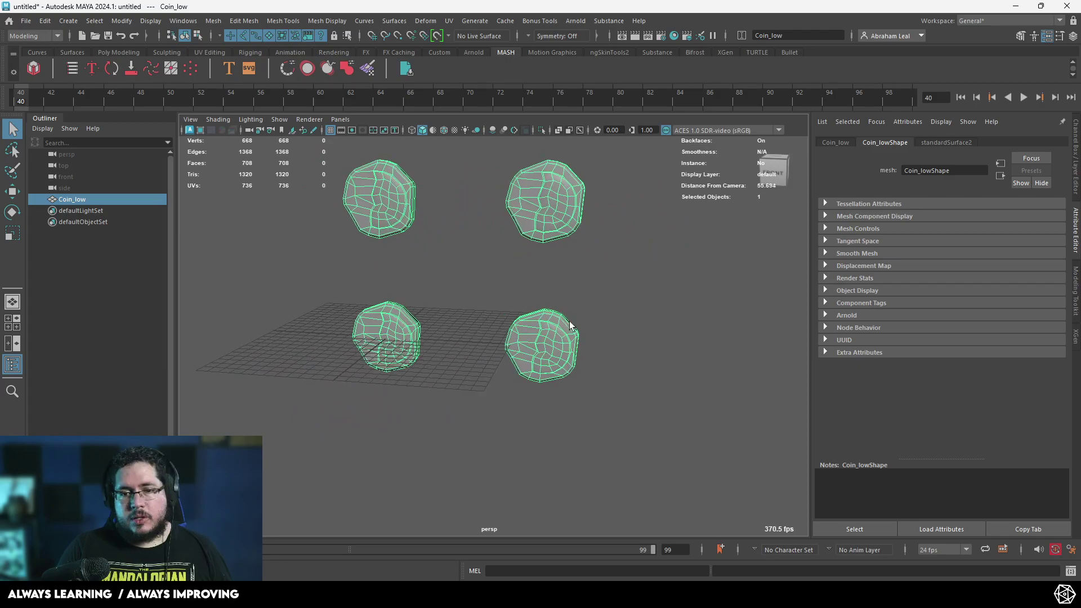
{"action": "left_click", "coordinate": [612, 168]}
{"action": "left_click_drag", "start_coordinate": [613, 169], "coordinate": [364, 391]}
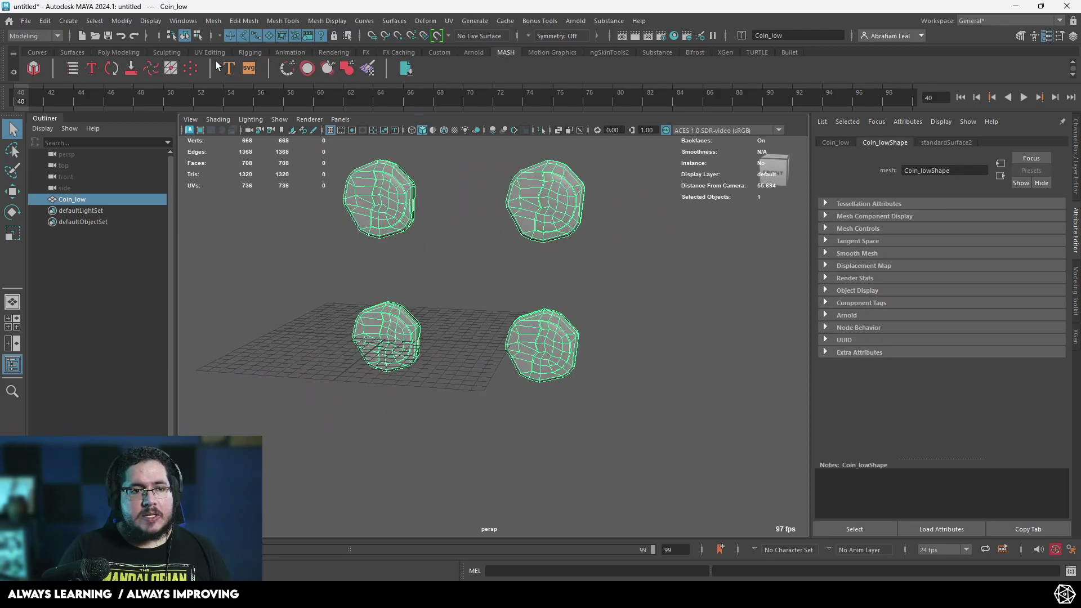
- Load the coins' BaseColor, Normal and OcclusionRoughnessMetallic PNG maps into Substance's Arnold workflow setup, then close the setup
{"action": "left_click", "coordinate": [657, 53]}
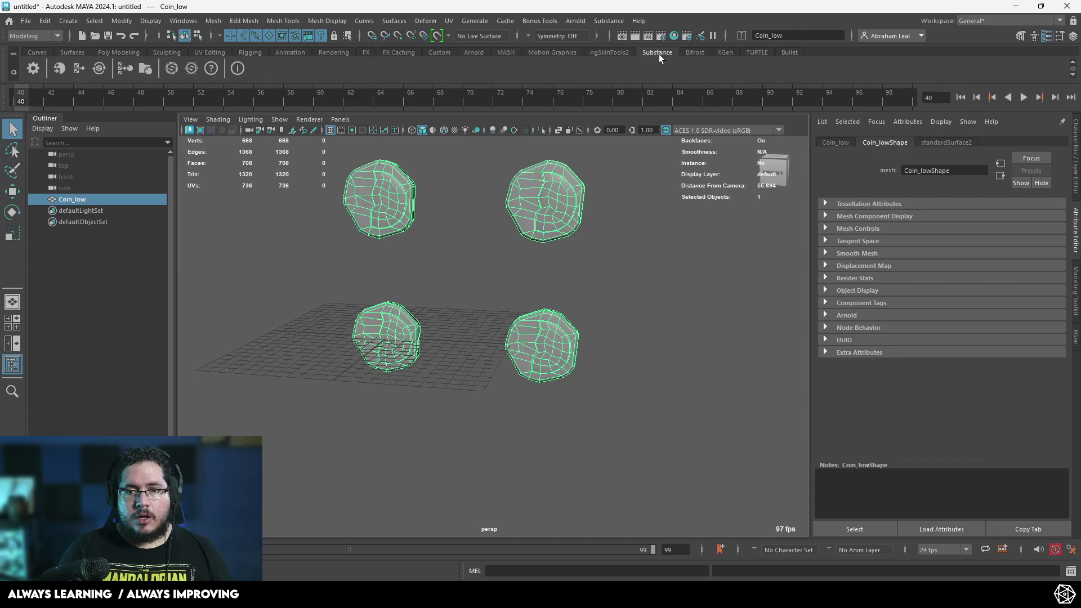
{"action": "left_click", "coordinate": [117, 68]}
{"action": "left_click", "coordinate": [505, 258]}
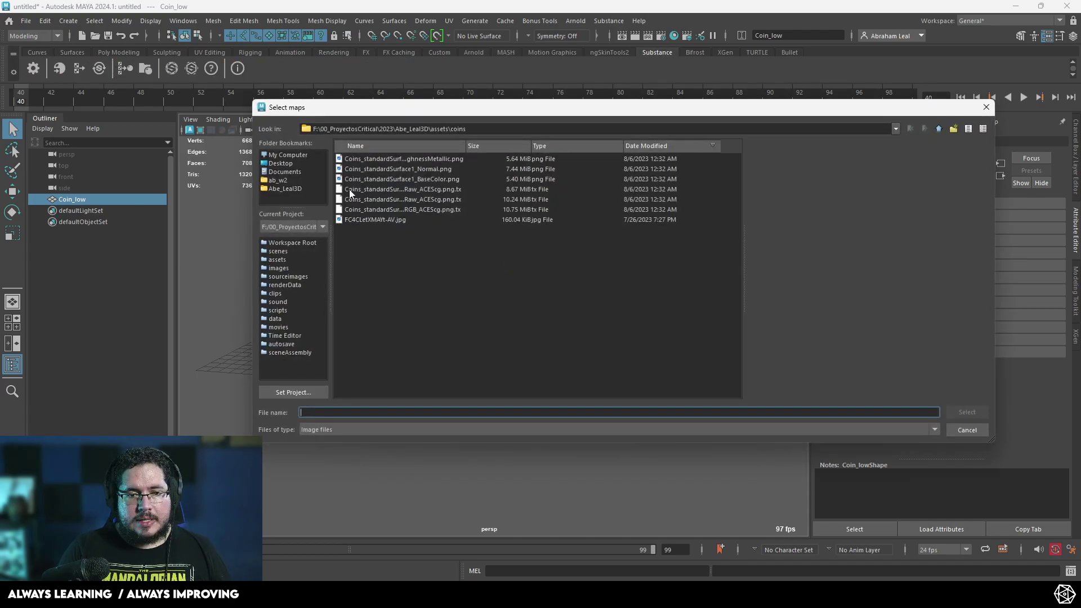
{"action": "left_click", "coordinate": [380, 159]}
{"action": "left_click", "coordinate": [411, 168], "text": "ctrl"}
{"action": "left_click", "coordinate": [407, 179], "text": "ctrl"}
{"action": "left_click", "coordinate": [948, 412]}
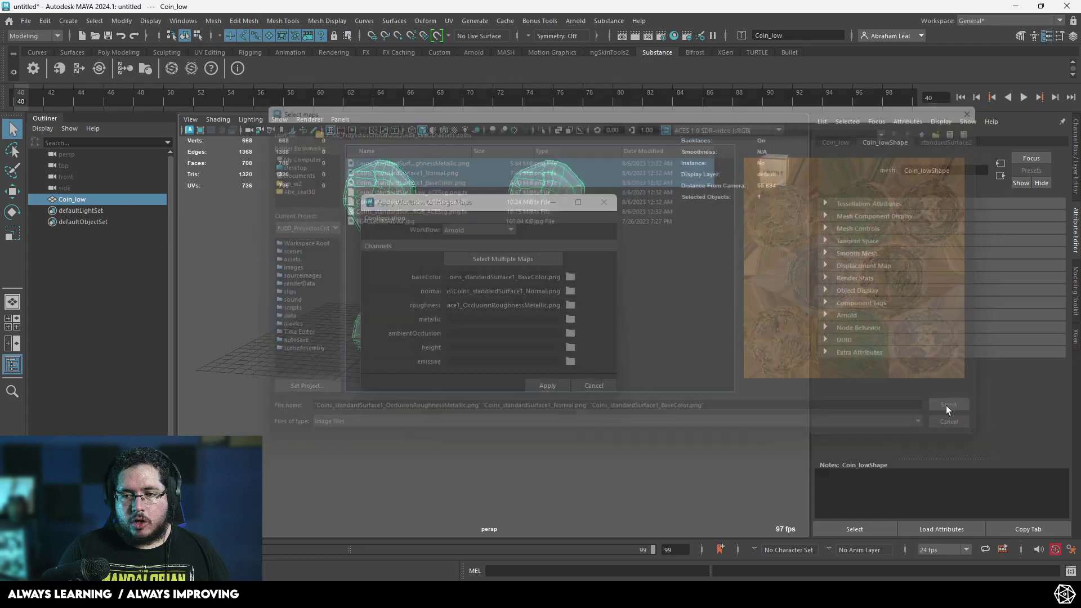
{"action": "left_click", "coordinate": [603, 202]}
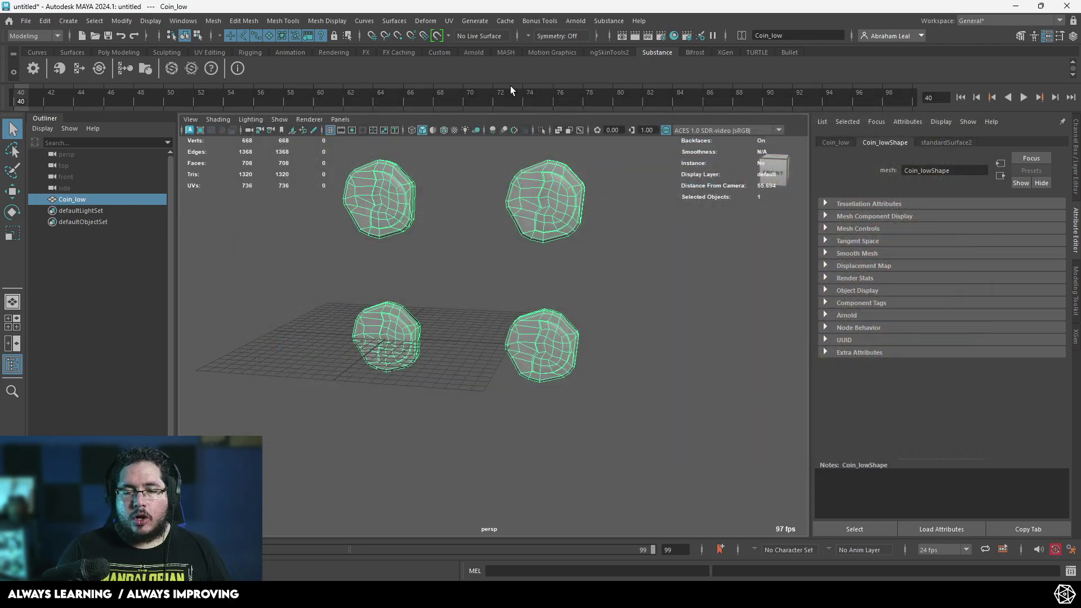
- Turn on textured shading in the perspective view and check the coins
{"action": "key", "text": "6"}
{"action": "scroll", "coordinate": [585, 292], "scroll_direction": "up", "scroll_amount": 3}
{"action": "middle_click_drag", "start_coordinate": [583, 307], "coordinate": [596, 352], "text": "alt"}
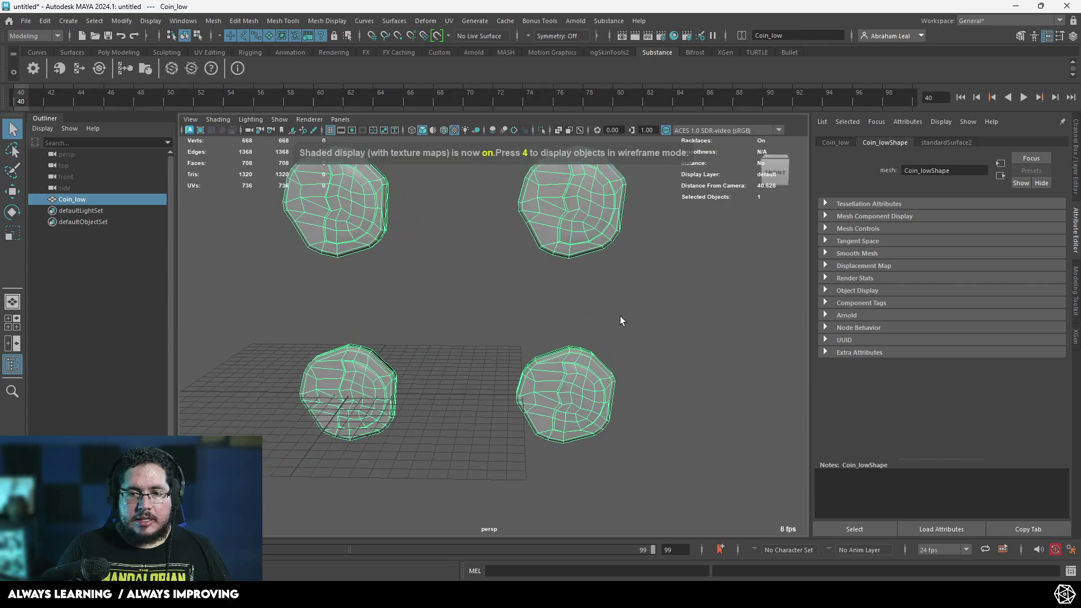
{"action": "scroll", "coordinate": [619, 316], "scroll_direction": "down", "scroll_amount": 3}
- Try assigning existing scene materials to the coin mesh and check it in textured shading
{"action": "right_click_drag", "start_coordinate": [563, 241], "coordinate": [657, 557]}
{"action": "left_click", "coordinate": [643, 358]}
{"action": "key", "text": "6"}
{"action": "scroll", "coordinate": [681, 377], "scroll_direction": "up", "scroll_amount": 3}
{"action": "left_click_drag", "start_coordinate": [658, 329], "coordinate": [608, 321], "text": "alt"}
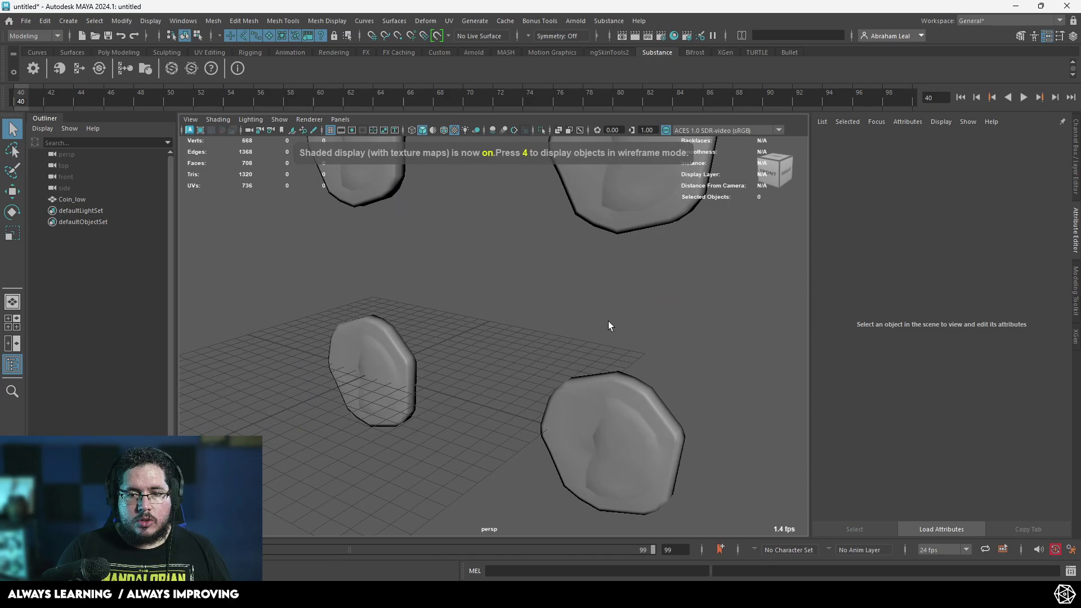
{"action": "scroll", "coordinate": [608, 321], "scroll_direction": "down", "scroll_amount": 5}
{"action": "left_click_drag", "start_coordinate": [585, 242], "coordinate": [496, 273]}
{"action": "left_click", "coordinate": [526, 295]}
{"action": "right_click_drag", "start_coordinate": [529, 270], "coordinate": [601, 541]}
{"action": "scroll", "coordinate": [591, 338], "scroll_direction": "up", "scroll_amount": 5}
{"action": "left_click_drag", "start_coordinate": [591, 338], "coordinate": [637, 299], "text": "alt"}
{"action": "left_click", "coordinate": [637, 299]}
{"action": "key", "text": "6"}
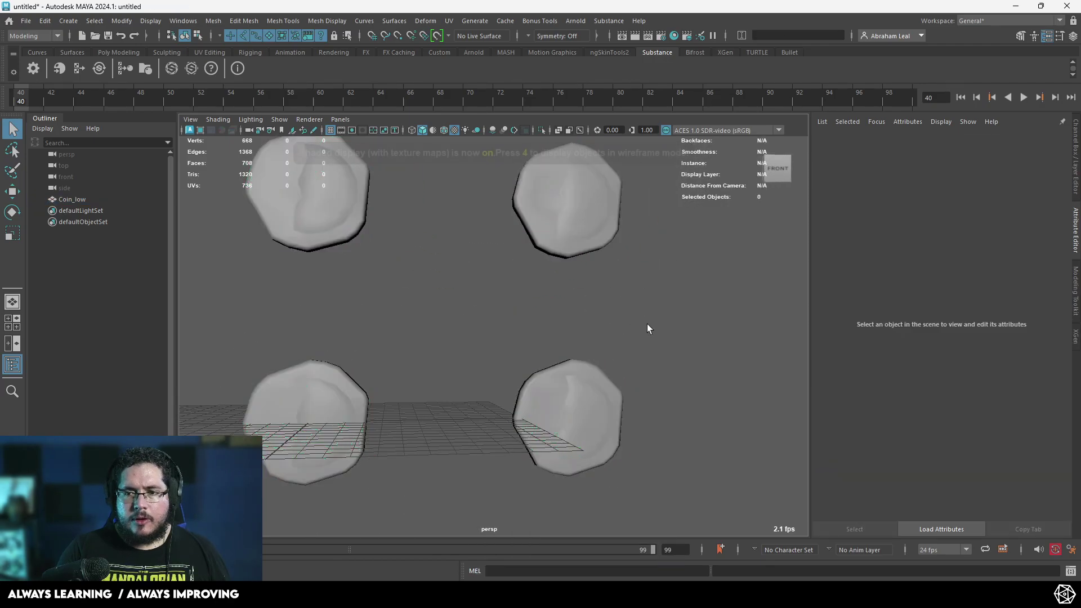
{"action": "left_click_drag", "start_coordinate": [569, 329], "coordinate": [490, 332], "text": "alt"}
{"action": "right_click_drag", "start_coordinate": [491, 332], "coordinate": [418, 220], "text": "alt"}
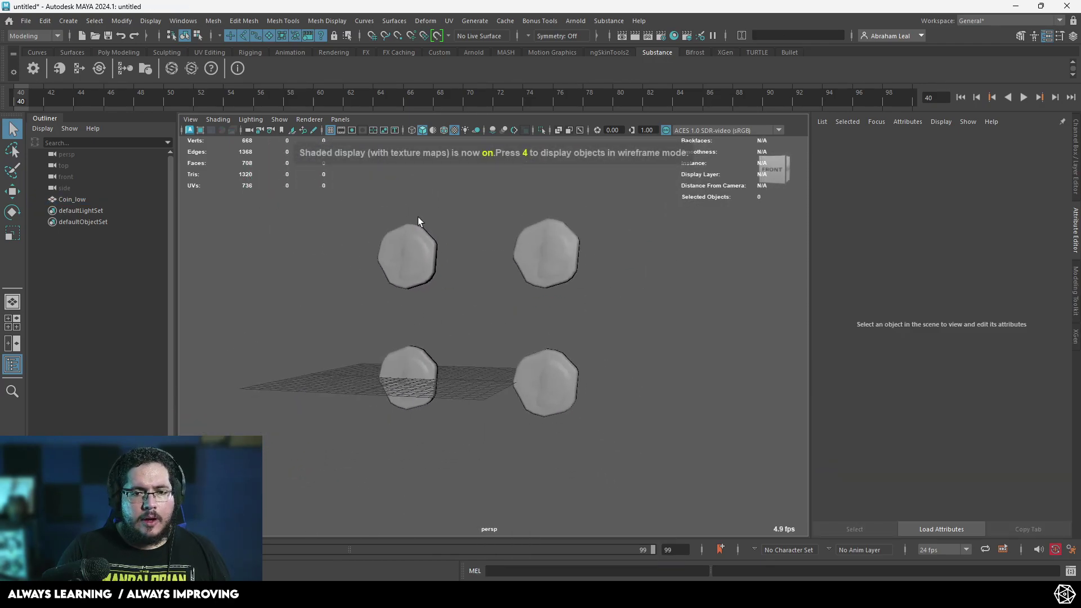
- Check which materials exist in the Hypershade and which one the coin mesh uses
{"action": "left_click", "coordinate": [675, 38]}
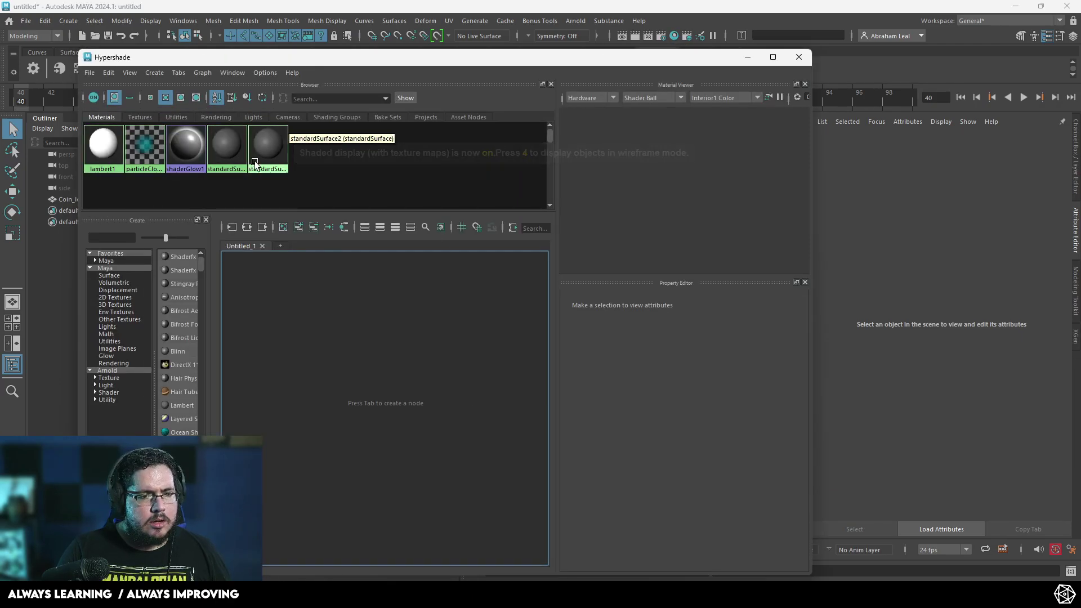
{"action": "left_click", "coordinate": [798, 57]}
{"action": "left_click", "coordinate": [409, 371]}
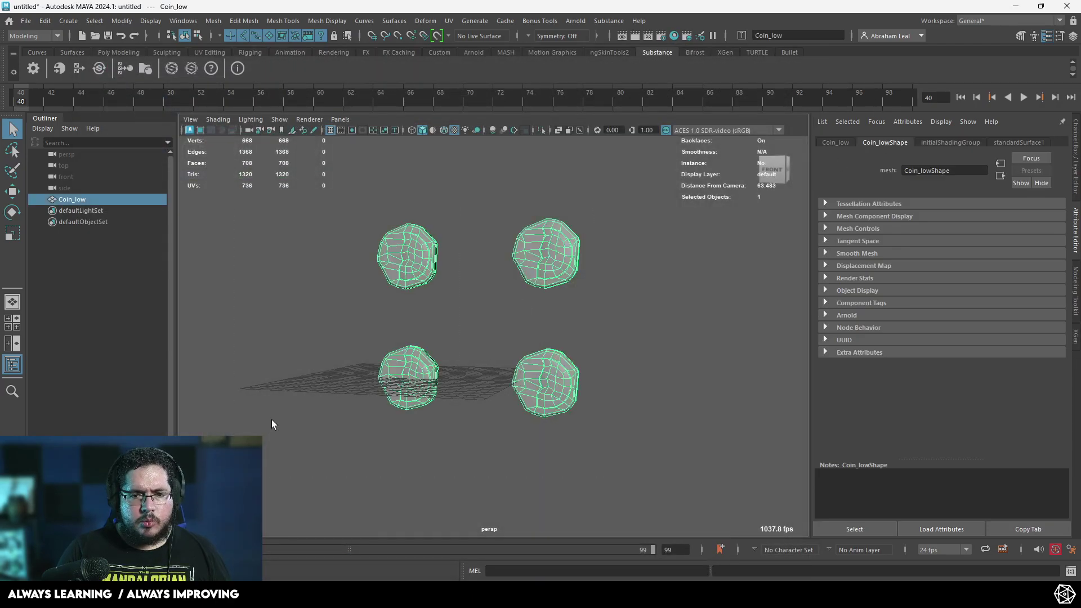
{"action": "left_click", "coordinate": [271, 420]}
- Create the Arnold material network from the loaded coin texture maps with the Substance workflow
{"action": "left_click", "coordinate": [117, 68]}
{"action": "left_click", "coordinate": [511, 258]}
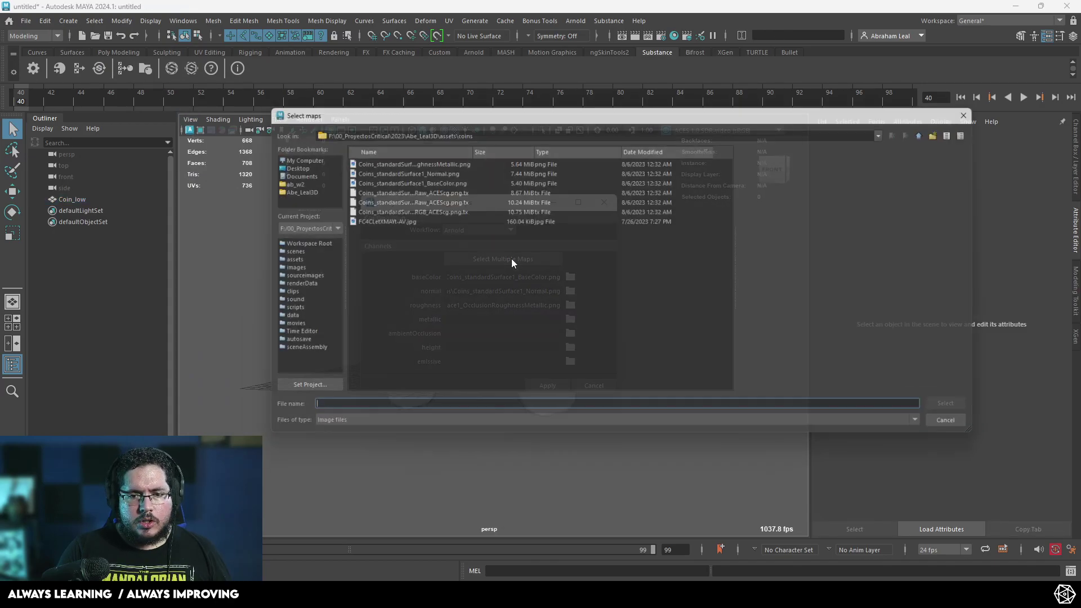
{"action": "left_click", "coordinate": [984, 107]}
{"action": "left_click", "coordinate": [552, 387]}
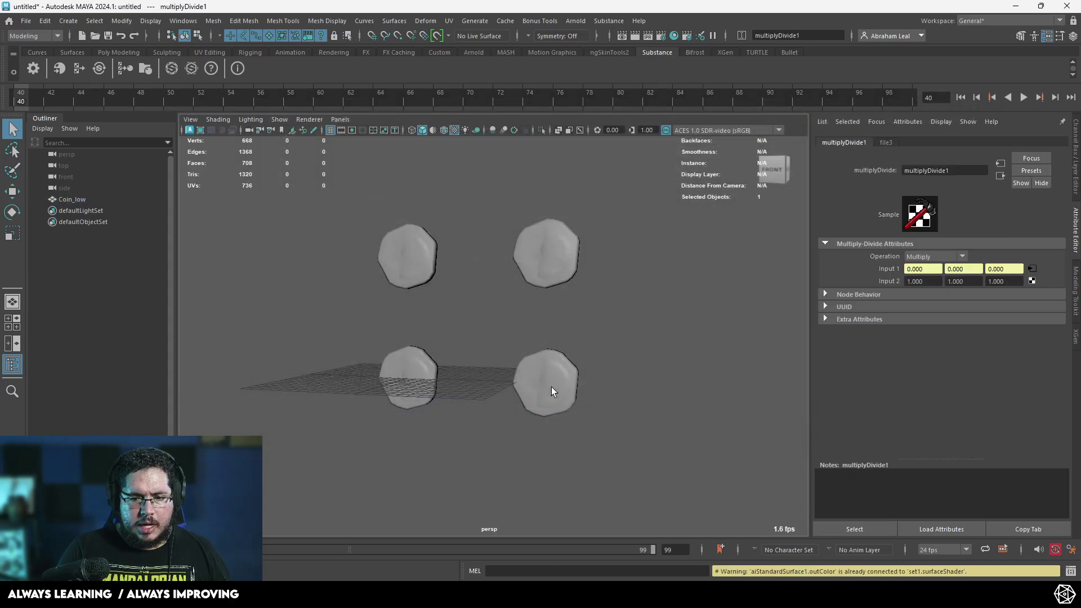
- Assign the existing aiStandardSurface1 material to the coin mesh and check the textured coins
{"action": "left_click_drag", "start_coordinate": [630, 217], "coordinate": [378, 383]}
{"action": "right_click", "coordinate": [420, 243]}
{"action": "mouse_move", "coordinate": [444, 555]}
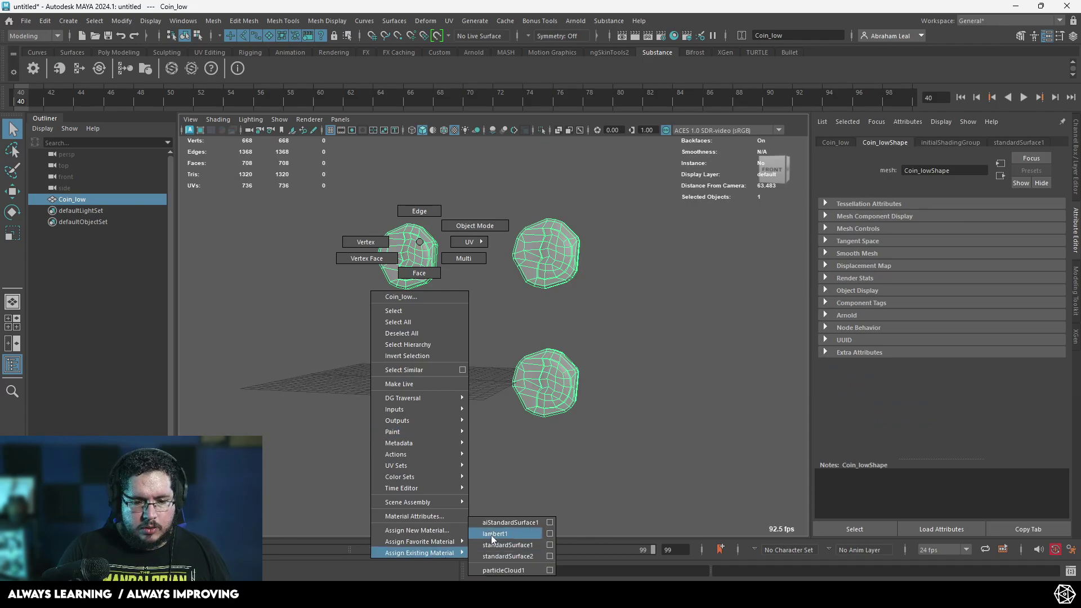
{"action": "left_click", "coordinate": [510, 535]}
{"action": "left_click", "coordinate": [628, 331]}
{"action": "scroll", "coordinate": [627, 326], "scroll_direction": "up", "scroll_amount": 5}
{"action": "left_click_drag", "start_coordinate": [620, 394], "coordinate": [494, 350], "text": "alt"}
{"action": "scroll", "coordinate": [495, 350], "scroll_direction": "down", "scroll_amount": 3}
{"action": "middle_click_drag", "start_coordinate": [494, 350], "coordinate": [467, 338], "text": "alt"}
{"action": "left_click_drag", "start_coordinate": [507, 346], "coordinate": [531, 345], "text": "alt"}
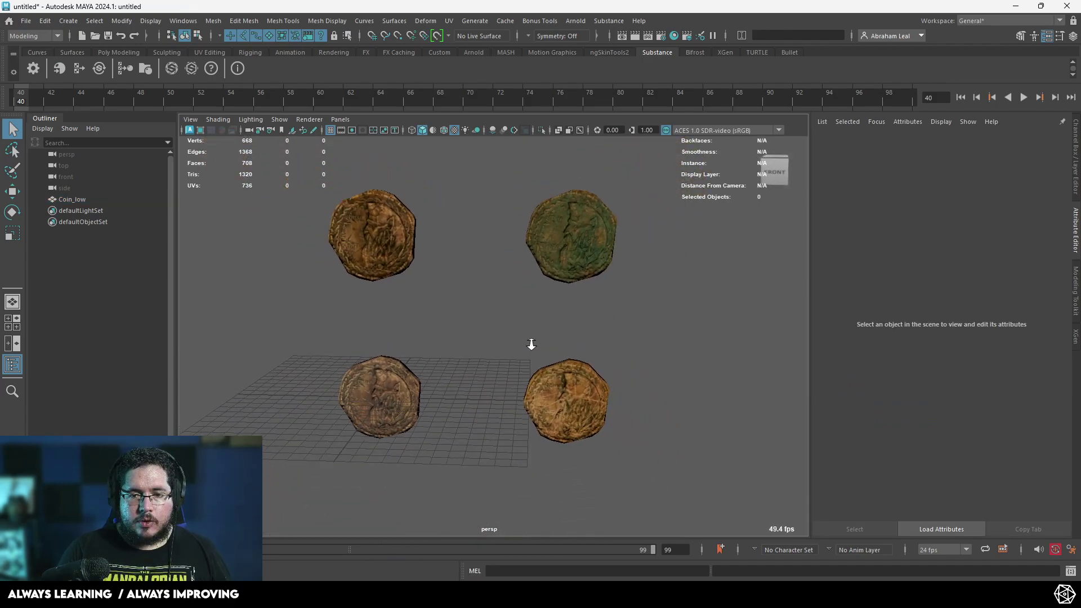
{"action": "scroll", "coordinate": [531, 345], "scroll_direction": "down", "scroll_amount": 1}
- Graph the network of aiStandardSurface1 in the Hypershade and rename the material M_Coins
{"action": "left_click_drag", "start_coordinate": [644, 208], "coordinate": [299, 437]}
{"action": "left_click", "coordinate": [670, 36]}
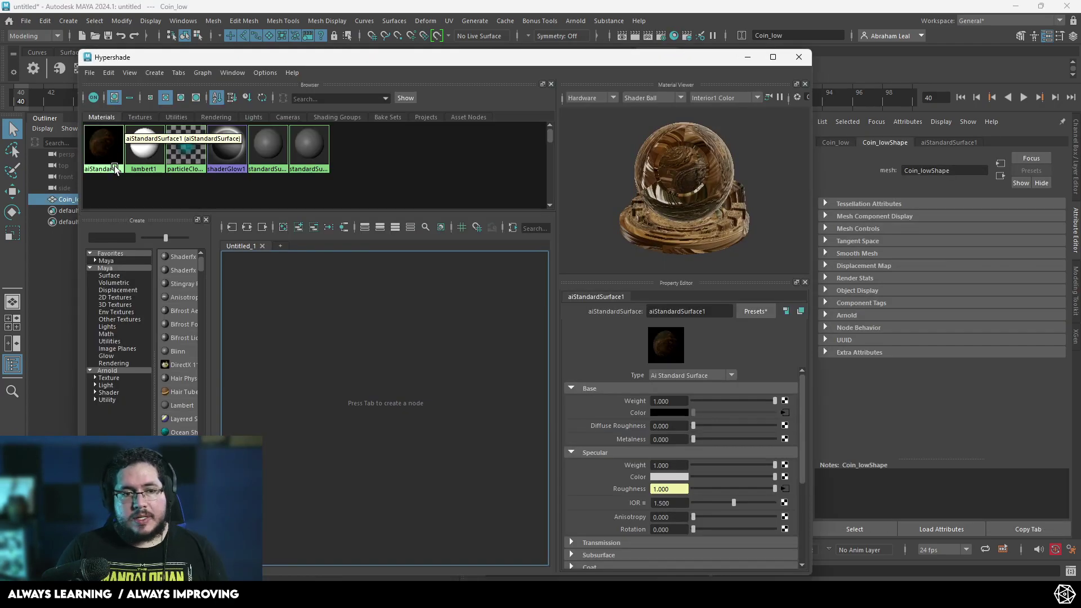
{"action": "left_click", "coordinate": [113, 164]}
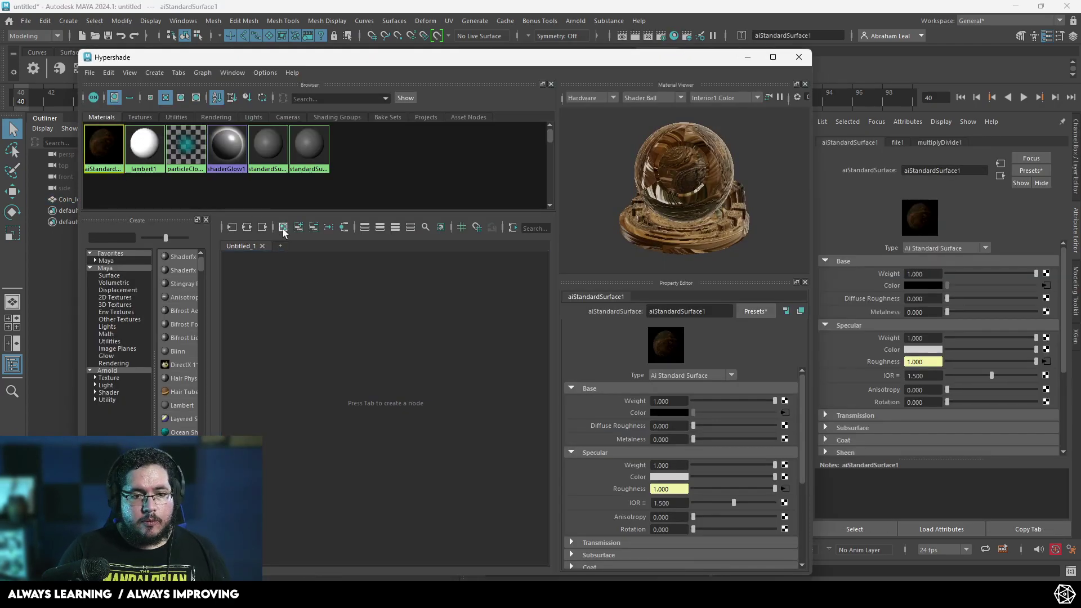
{"action": "left_click", "coordinate": [246, 227]}
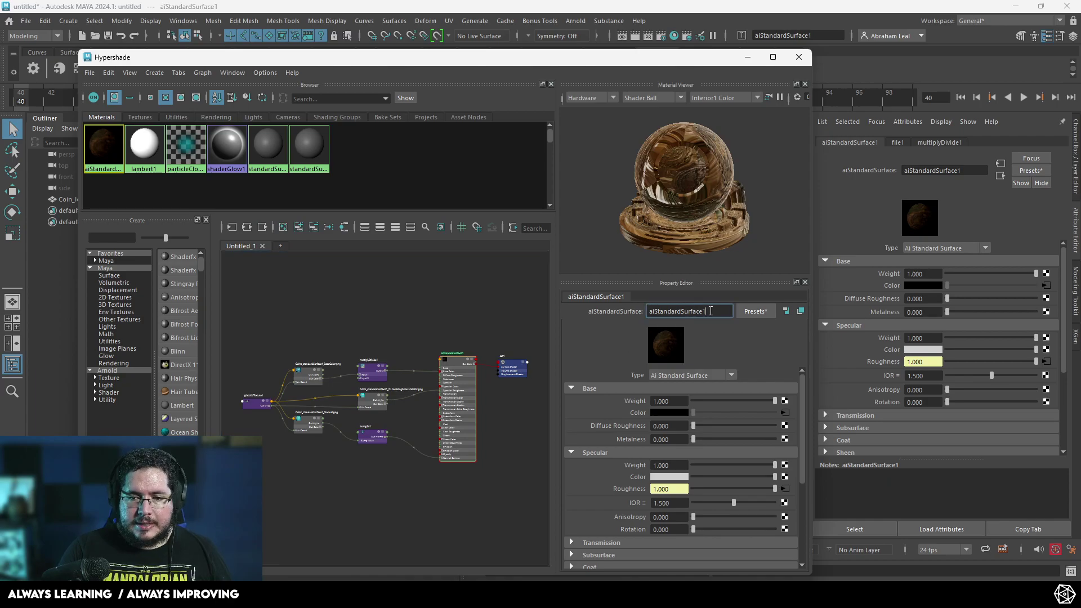
{"action": "type", "text": "M_C"}
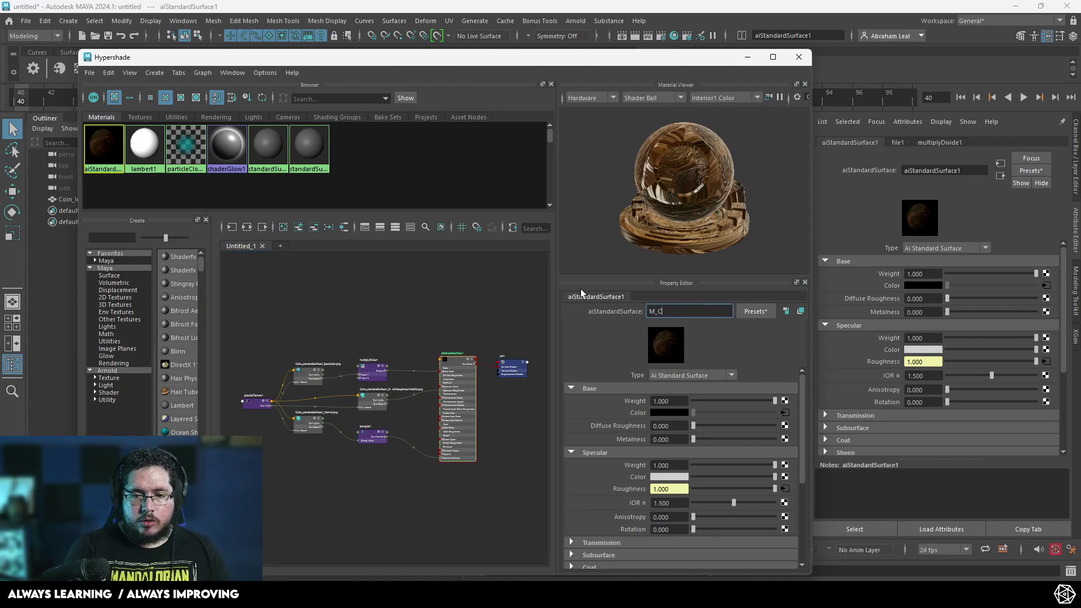
{"action": "type", "text": "oins"}
{"action": "key", "text": "Return"}
- Enable Flip G Channel in the Arnold attributes of the bump2d1 node fed by the normal map
{"action": "scroll", "coordinate": [485, 431], "scroll_direction": "up", "scroll_amount": 6}
{"action": "middle_click_drag", "start_coordinate": [246, 468], "coordinate": [362, 449], "text": "alt"}
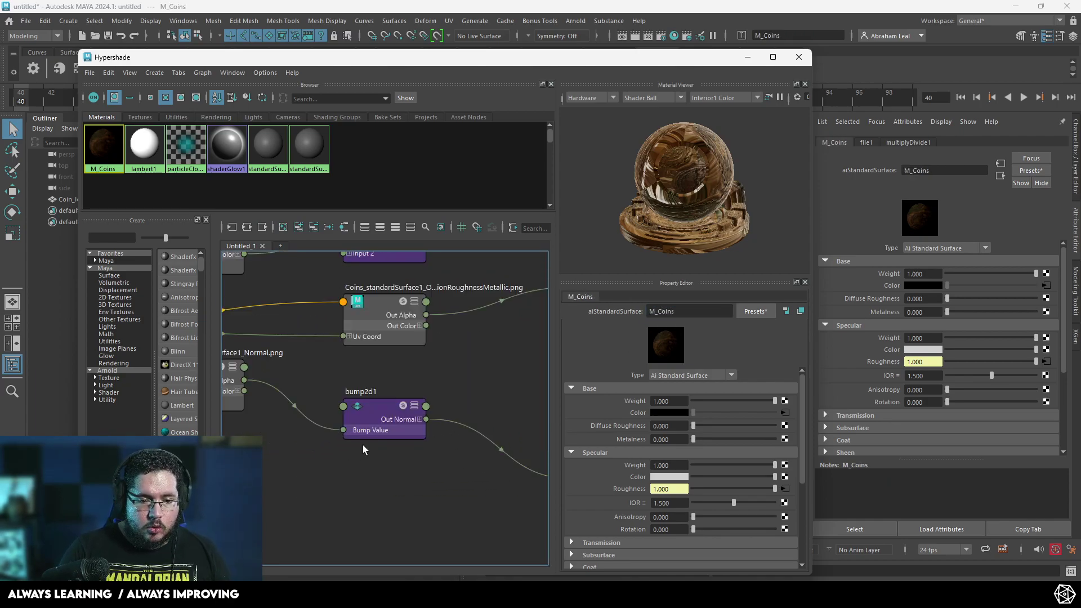
{"action": "middle_click_drag", "start_coordinate": [397, 383], "coordinate": [407, 405], "text": "alt"}
{"action": "left_click", "coordinate": [403, 437]}
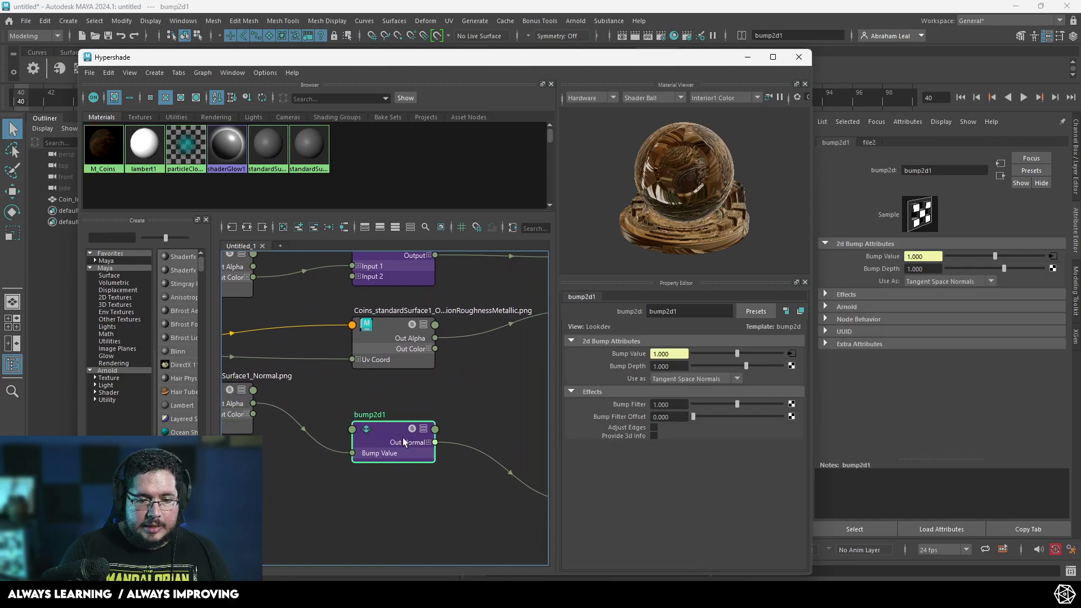
{"action": "left_click", "coordinate": [845, 306]}
{"action": "left_click", "coordinate": [909, 332]}
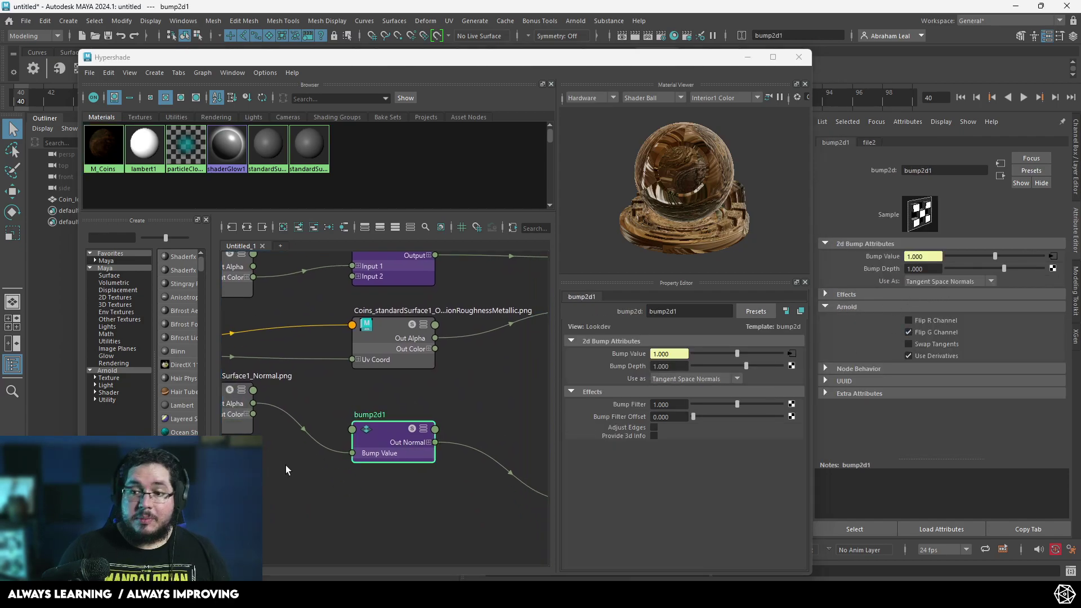
- Connect Out Color R of the OcclusionRoughnessMetallic texture to Input 2X, 2Y and 2Z of multiplyDivide1
{"action": "left_click", "coordinate": [444, 394]}
{"action": "middle_click_drag", "start_coordinate": [416, 321], "coordinate": [433, 386], "text": "alt"}
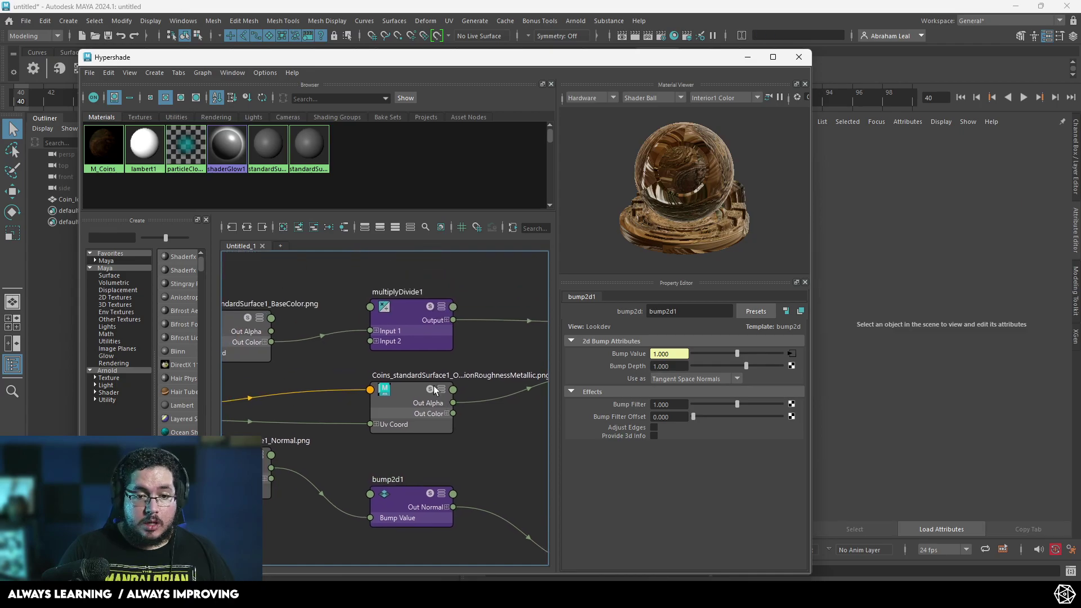
{"action": "middle_click_drag", "start_coordinate": [309, 405], "coordinate": [407, 383], "text": "alt"}
{"action": "middle_click_drag", "start_coordinate": [475, 405], "coordinate": [330, 401]}
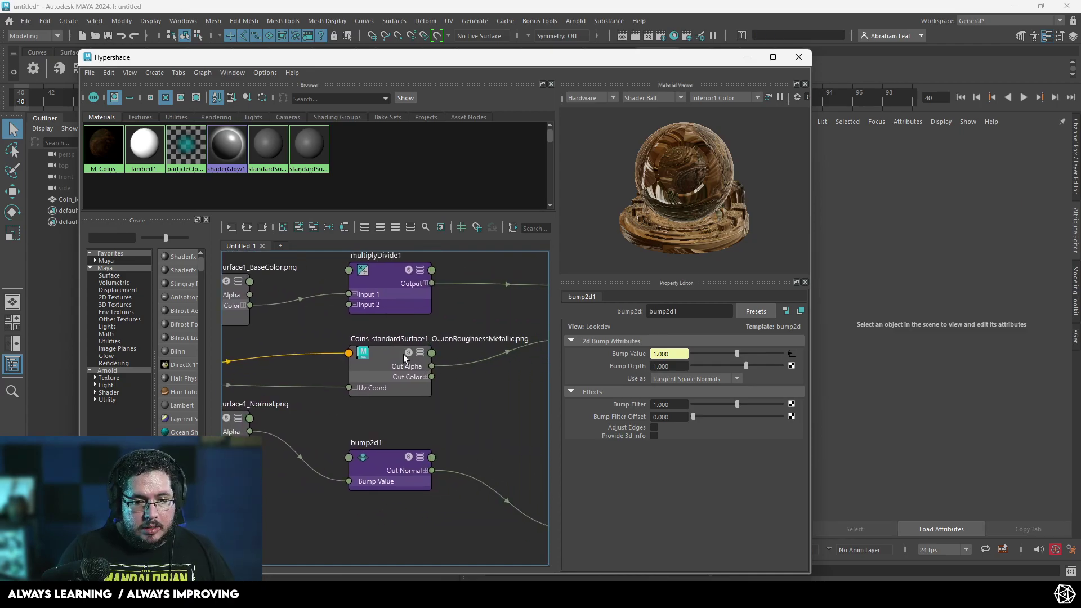
{"action": "left_click_drag", "start_coordinate": [404, 358], "coordinate": [379, 361]}
{"action": "left_click", "coordinate": [386, 375]}
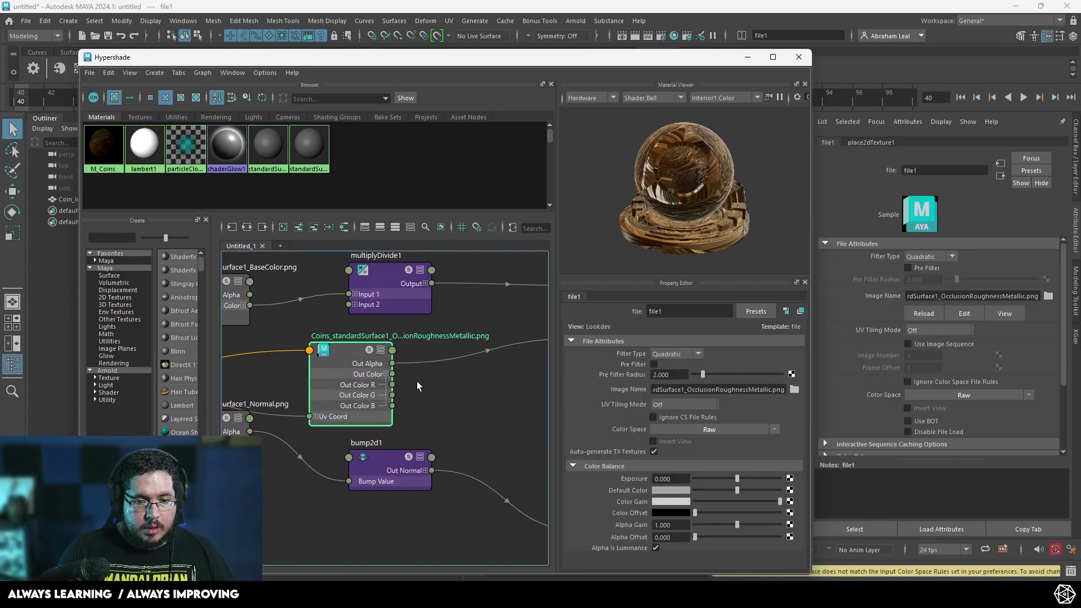
{"action": "middle_click_drag", "start_coordinate": [417, 385], "coordinate": [434, 397]}
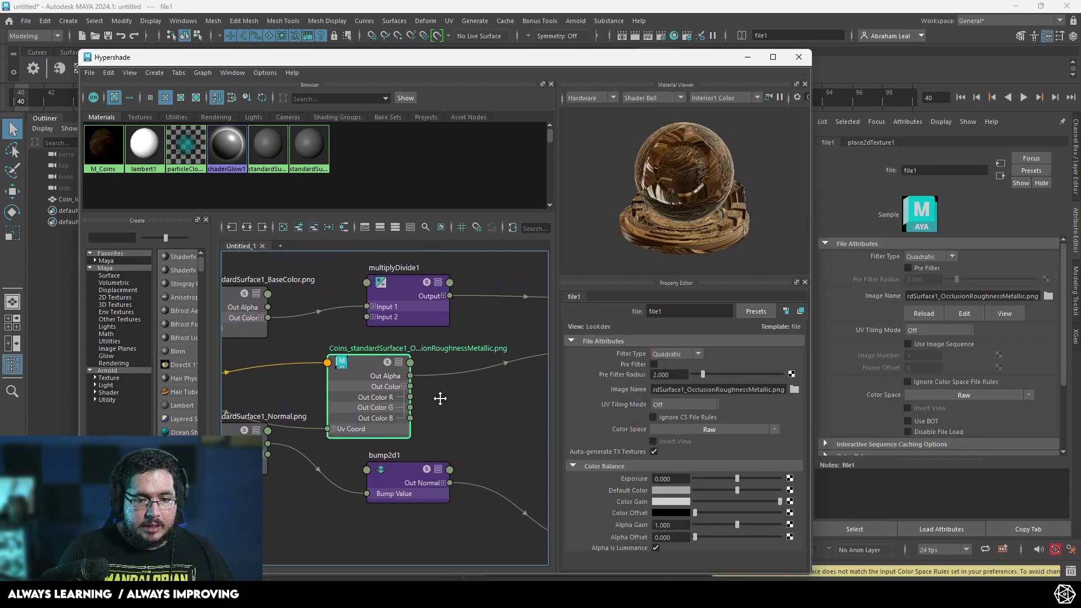
{"action": "left_click", "coordinate": [371, 318]}
{"action": "left_click_drag", "start_coordinate": [421, 298], "coordinate": [454, 274]}
{"action": "left_click_drag", "start_coordinate": [408, 398], "coordinate": [409, 308]}
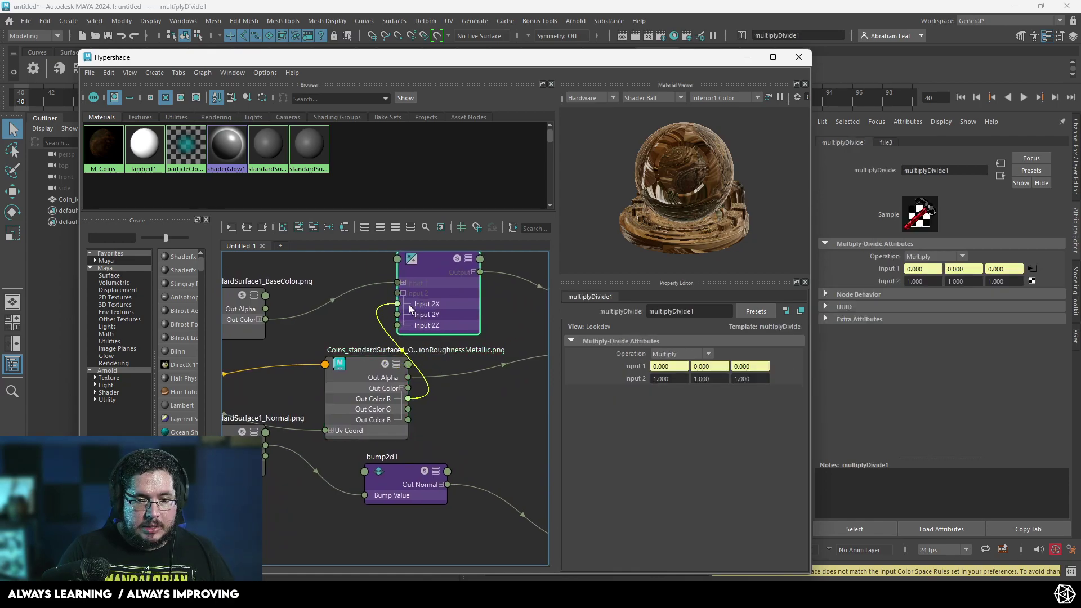
{"action": "left_click_drag", "start_coordinate": [407, 398], "coordinate": [400, 315]}
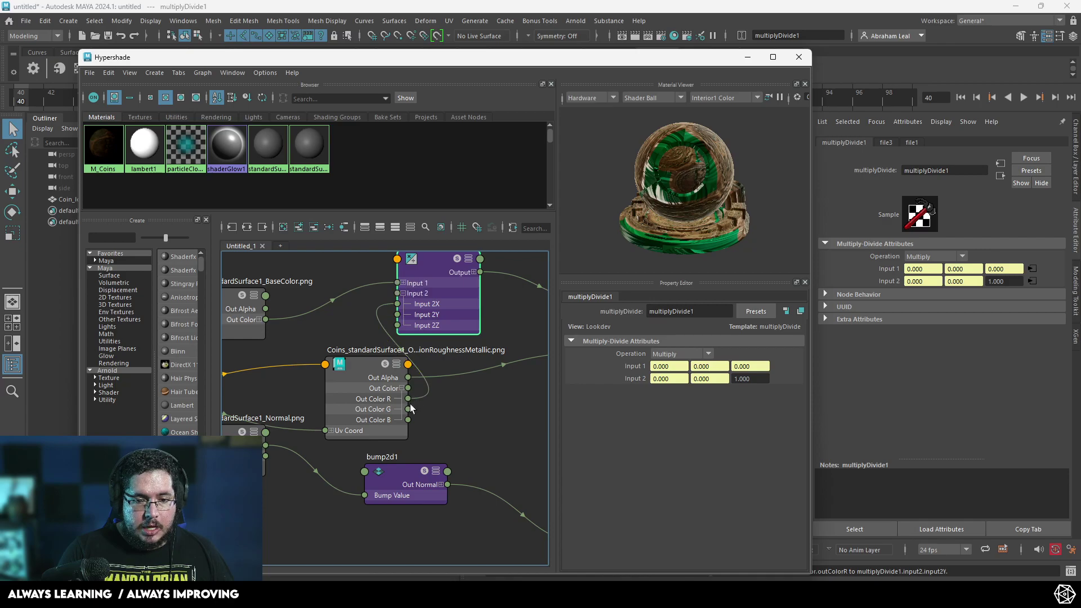
{"action": "left_click_drag", "start_coordinate": [408, 399], "coordinate": [448, 307]}
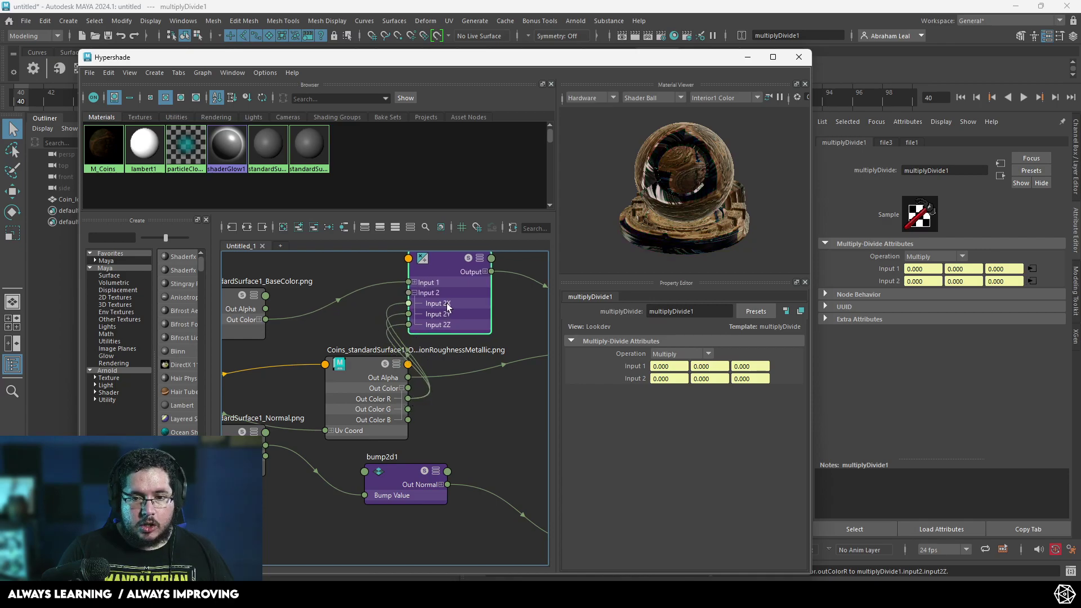
- Connect the OcclusionRoughnessMetallic texture's Out Color G to Specular Roughness and Out Color B to Metalness of M_Coins
{"action": "middle_click_drag", "start_coordinate": [448, 307], "coordinate": [375, 290], "text": "alt"}
{"action": "left_click_drag", "start_coordinate": [338, 392], "coordinate": [524, 316]}
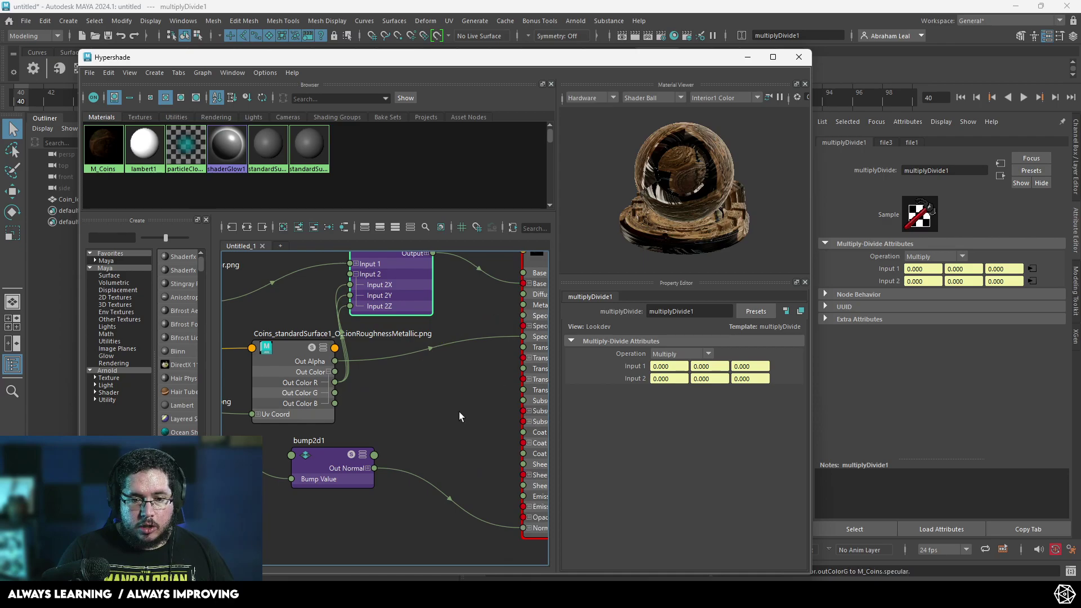
{"action": "middle_click_drag", "start_coordinate": [473, 402], "coordinate": [404, 417], "text": "alt"}
{"action": "left_click_drag", "start_coordinate": [444, 329], "coordinate": [453, 350]}
{"action": "middle_click_drag", "start_coordinate": [256, 437], "coordinate": [293, 430], "text": "alt"}
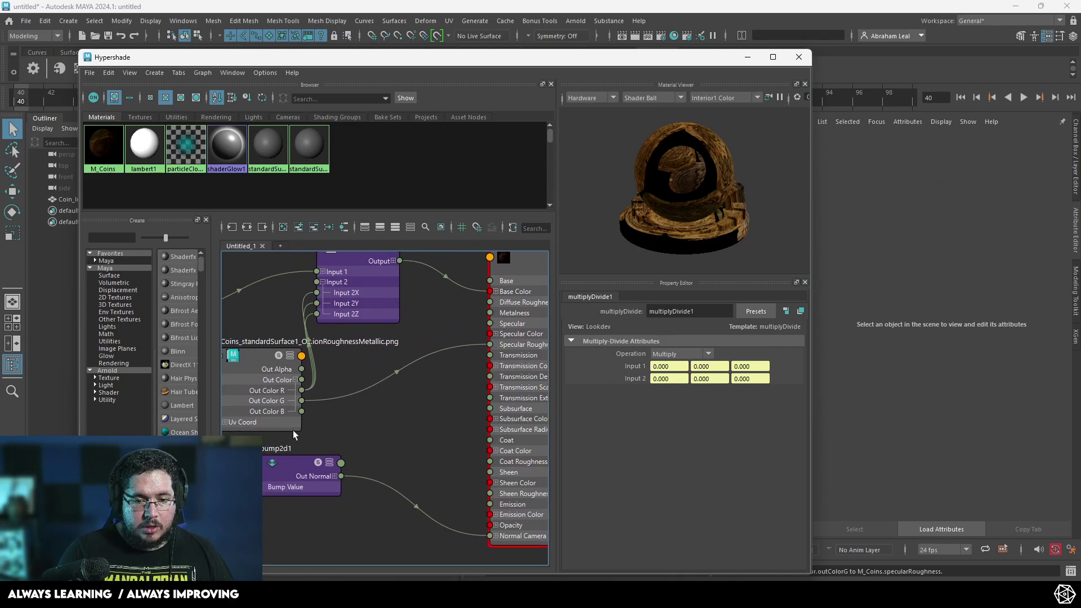
{"action": "left_click_drag", "start_coordinate": [302, 411], "coordinate": [490, 313]}
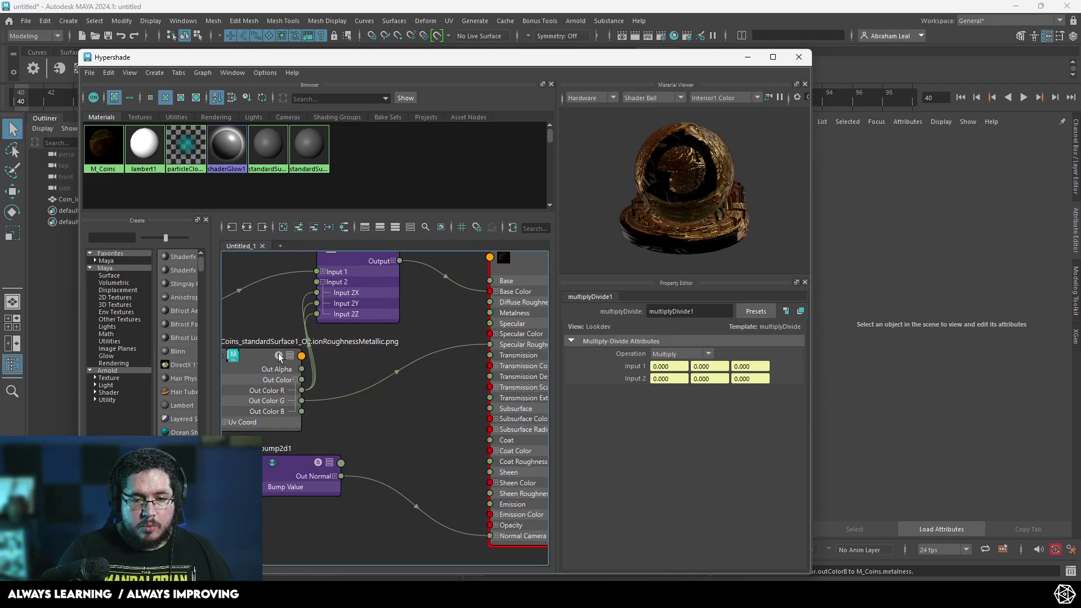
- Examine the M_Coins preview up close in the Material Viewer and check the channel connections in the node graph
{"action": "scroll", "coordinate": [371, 377], "scroll_direction": "down", "scroll_amount": 4}
{"action": "middle_click_drag", "start_coordinate": [359, 394], "coordinate": [425, 400], "text": "alt"}
{"action": "left_click_drag", "start_coordinate": [696, 236], "coordinate": [639, 185], "text": "alt"}
{"action": "right_click_drag", "start_coordinate": [639, 186], "coordinate": [719, 225], "text": "alt"}
{"action": "mouse_move", "coordinate": [718, 224]}
{"action": "middle_mouse_down", "text": "alt"}
{"action": "mouse_move", "coordinate": [670, 217]}
{"action": "mouse_move", "coordinate": [709, 207]}
{"action": "middle_mouse_up", "text": "alt"}
{"action": "scroll", "coordinate": [708, 206], "scroll_direction": "down", "scroll_amount": 5}
{"action": "scroll", "coordinate": [420, 410], "scroll_direction": "up", "scroll_amount": 5}
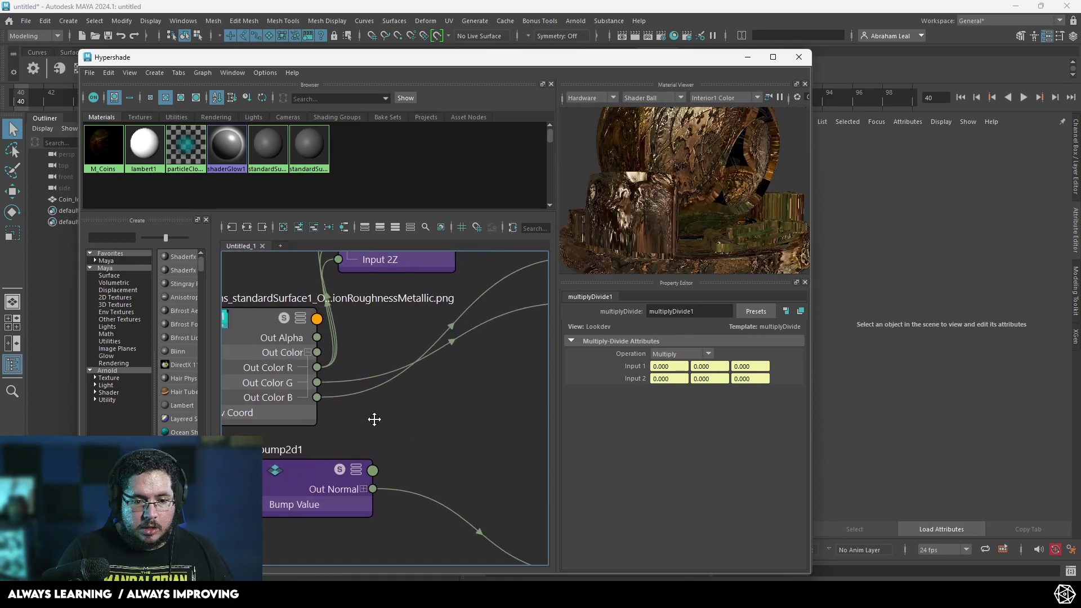
{"action": "middle_click_drag", "start_coordinate": [472, 358], "coordinate": [394, 373], "text": "alt"}
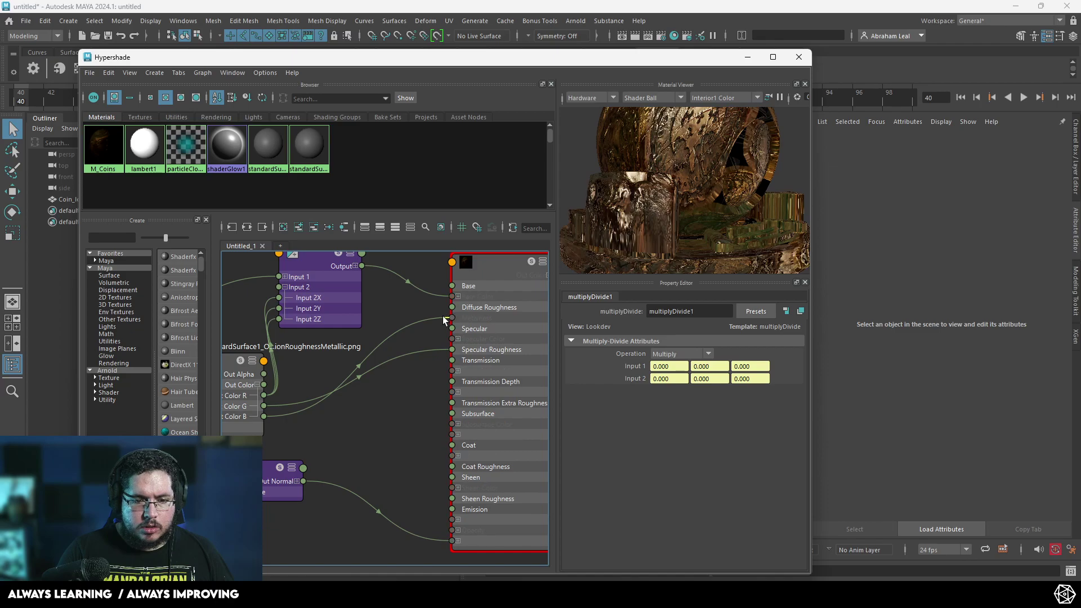
- Close the Hypershade, look over the textured coins and set the viewport to shaded display without textures
{"action": "left_click", "coordinate": [797, 58]}
{"action": "right_click_drag", "start_coordinate": [505, 280], "coordinate": [623, 326], "text": "alt"}
{"action": "left_click_drag", "start_coordinate": [624, 326], "coordinate": [597, 318], "text": "alt"}
{"action": "right_click_drag", "start_coordinate": [596, 319], "coordinate": [459, 306], "text": "alt"}
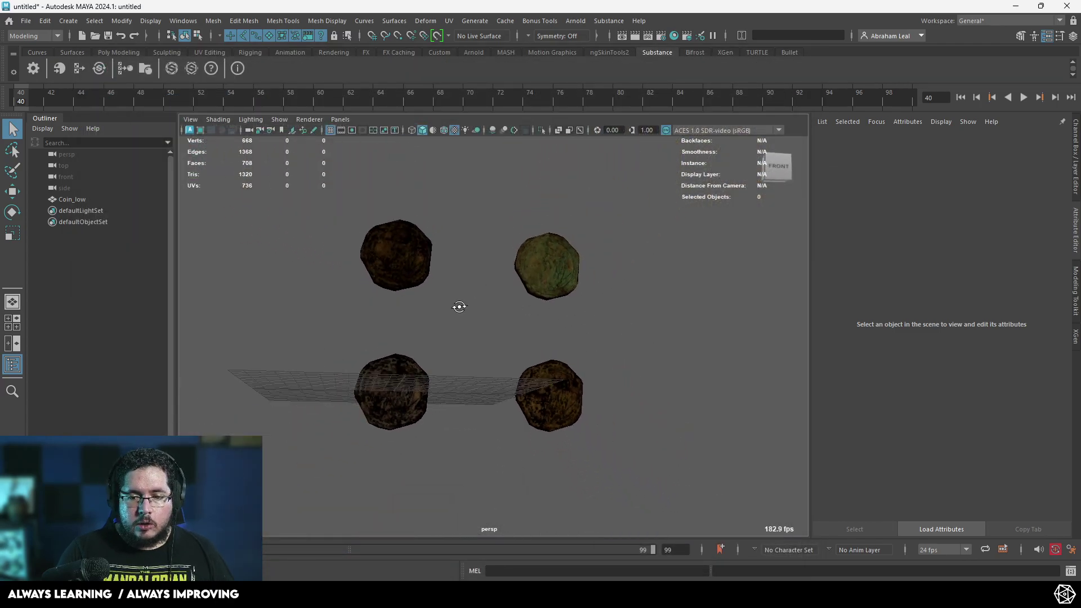
{"action": "mouse_move", "coordinate": [459, 307]}
{"action": "left_mouse_down", "text": "alt"}
{"action": "mouse_move", "coordinate": [505, 328]}
{"action": "mouse_move", "coordinate": [461, 320]}
{"action": "left_mouse_up", "text": "alt"}
{"action": "key", "text": "5"}
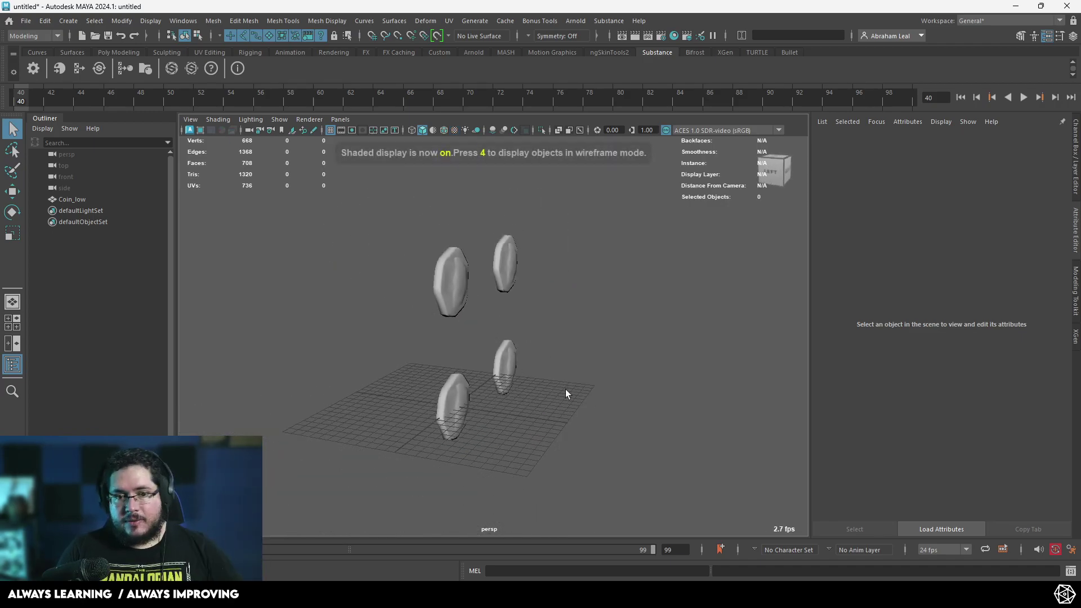
- Separate the Coin_low mesh into individual coin objects
{"action": "left_click_drag", "start_coordinate": [567, 394], "coordinate": [429, 355], "text": "alt"}
{"action": "scroll", "coordinate": [429, 356], "scroll_direction": "down", "scroll_amount": 2}
{"action": "scroll", "coordinate": [428, 352], "scroll_direction": "up", "scroll_amount": 2}
{"action": "left_click_drag", "start_coordinate": [596, 237], "coordinate": [383, 391]}
{"action": "scroll", "coordinate": [383, 391], "scroll_direction": "up", "scroll_amount": 1}
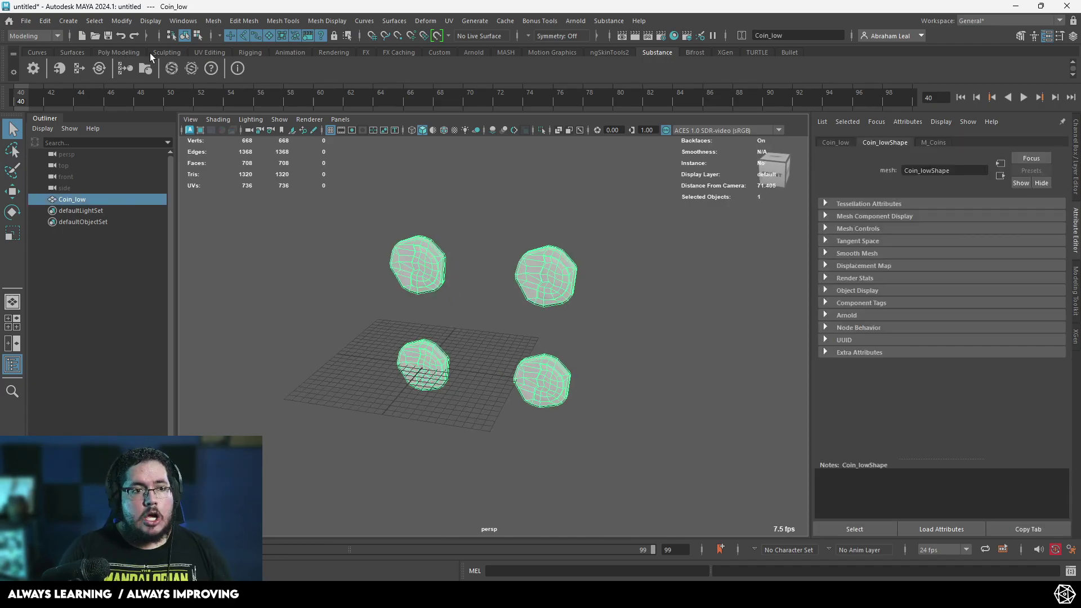
{"action": "left_click", "coordinate": [119, 52]}
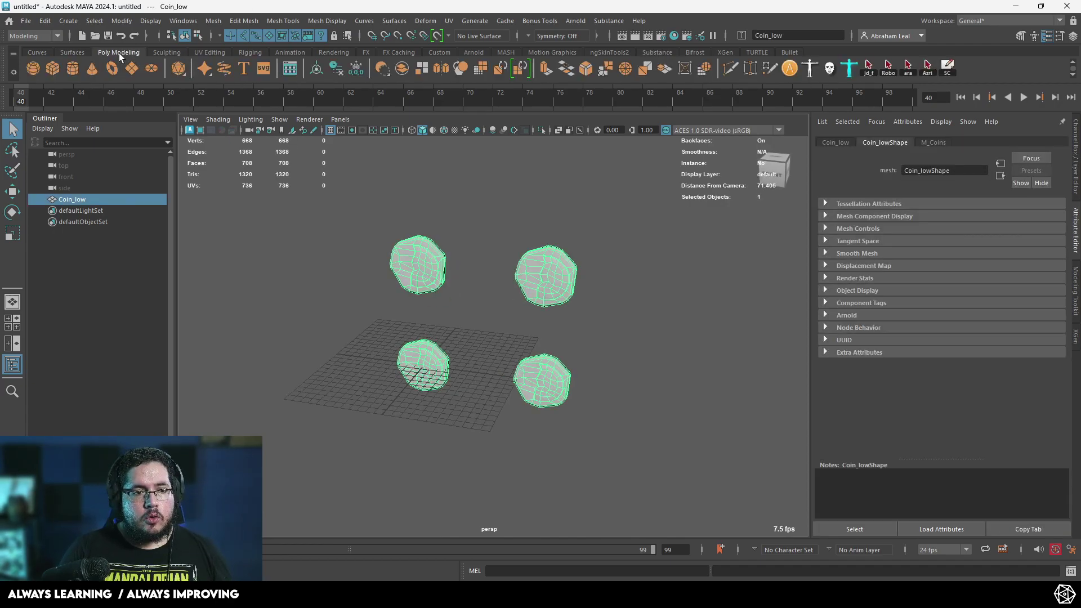
{"action": "left_click", "coordinate": [213, 21]}
{"action": "mouse_move", "coordinate": [242, 55]}
{"action": "left_click", "coordinate": [235, 74]}
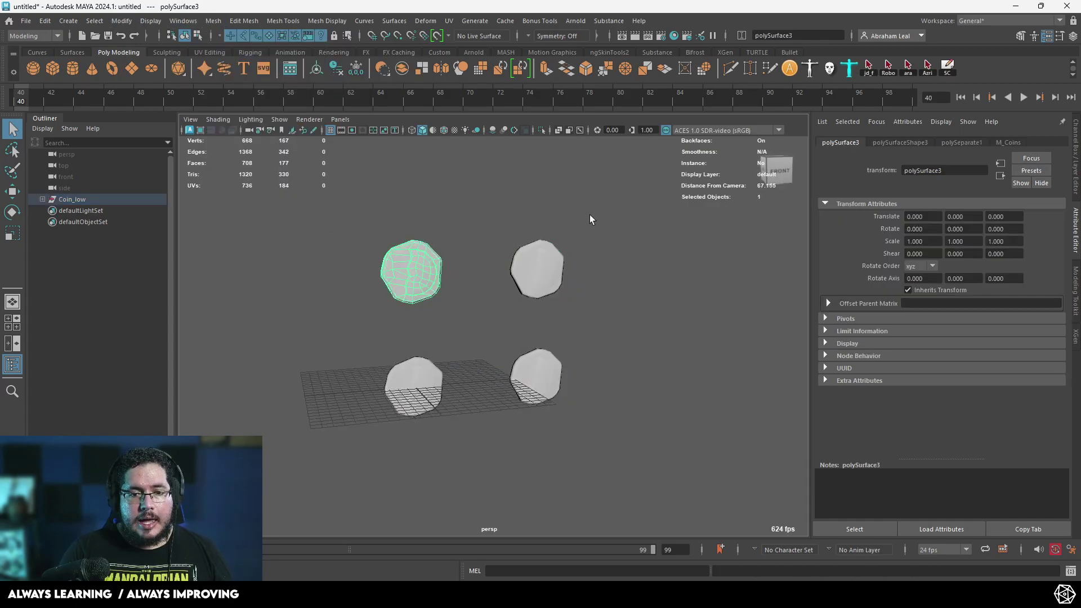
- Freeze the separated coins' transformations and snap all four coins together at the grid origin
{"action": "left_click", "coordinate": [358, 72]}
{"action": "left_click_drag", "start_coordinate": [451, 228], "coordinate": [429, 251], "text": "alt"}
{"action": "key", "text": "w"}
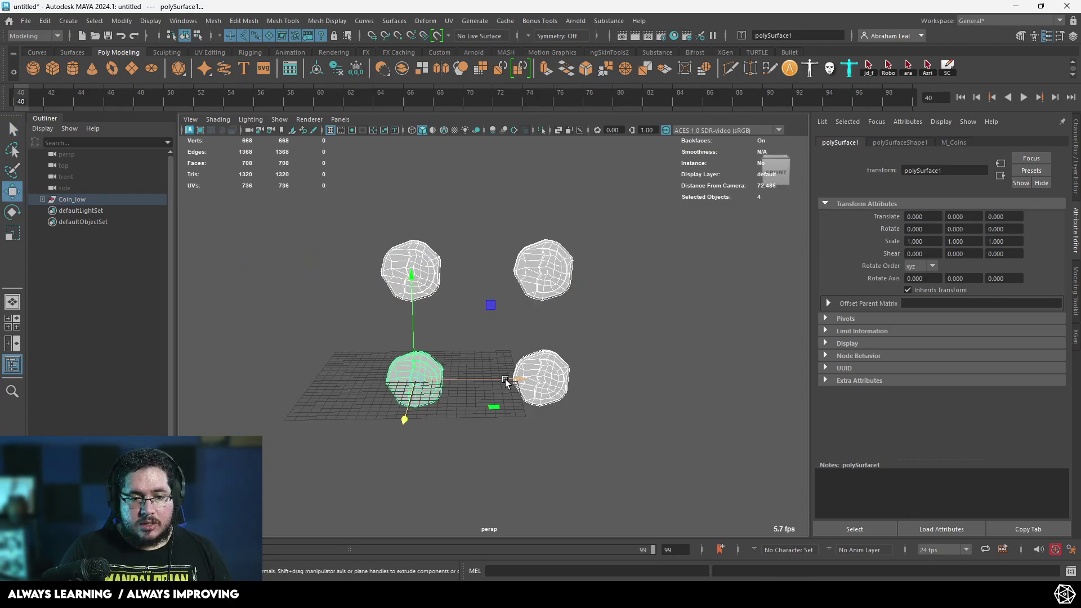
{"action": "key", "text": "x"}
{"action": "left_click_drag", "start_coordinate": [413, 380], "coordinate": [419, 440]}
{"action": "right_click_drag", "start_coordinate": [420, 440], "coordinate": [733, 362], "text": "alt"}
{"action": "middle_click_drag", "start_coordinate": [733, 362], "coordinate": [487, 393], "text": "alt"}
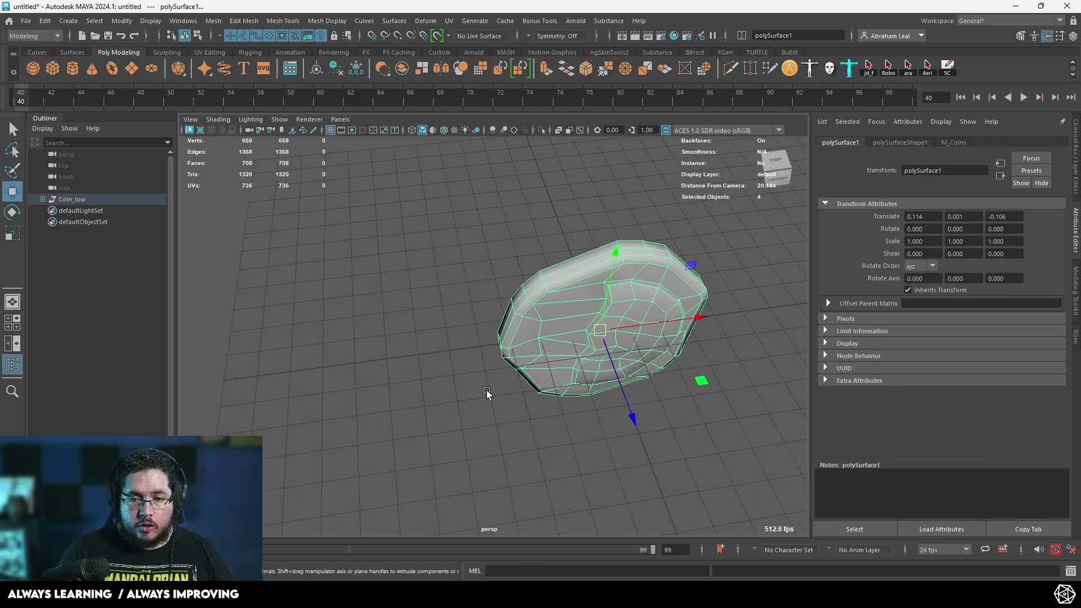
- Rotate the four stacked coins -90 degrees in X with stepped rotation so they lie flat on the grid
{"action": "key", "text": "e"}
{"action": "key", "text": "j"}
{"action": "left_click_drag", "start_coordinate": [635, 366], "coordinate": [607, 297]}
{"action": "left_click_drag", "start_coordinate": [529, 366], "coordinate": [550, 321], "text": "alt"}
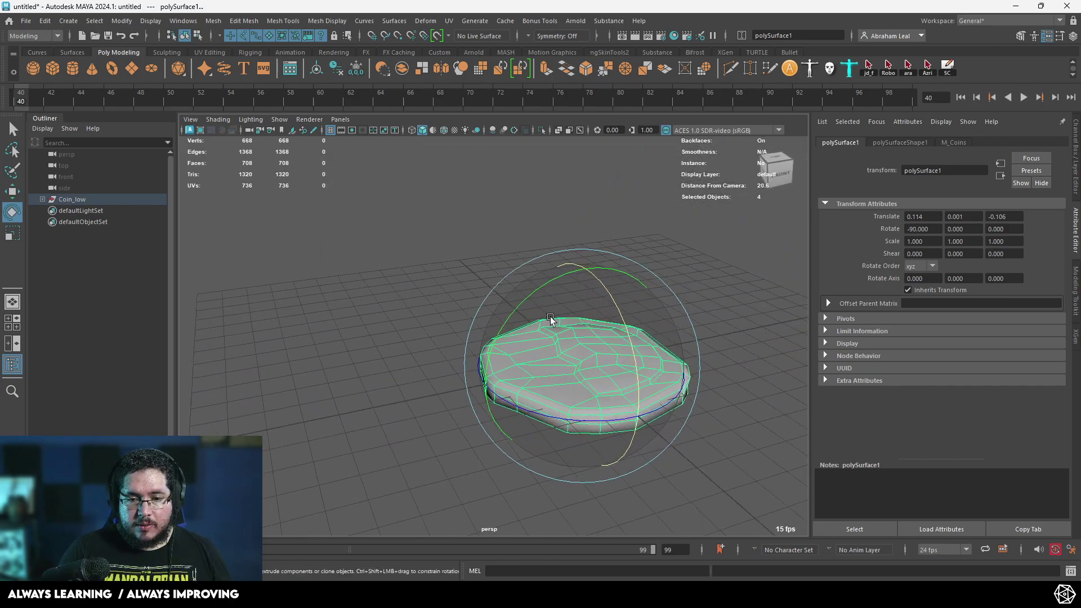
{"action": "middle_click_drag", "start_coordinate": [550, 321], "coordinate": [494, 287], "text": "alt"}
{"action": "right_click_drag", "start_coordinate": [494, 287], "coordinate": [441, 299], "text": "alt"}
{"action": "left_click", "coordinate": [701, 322]}
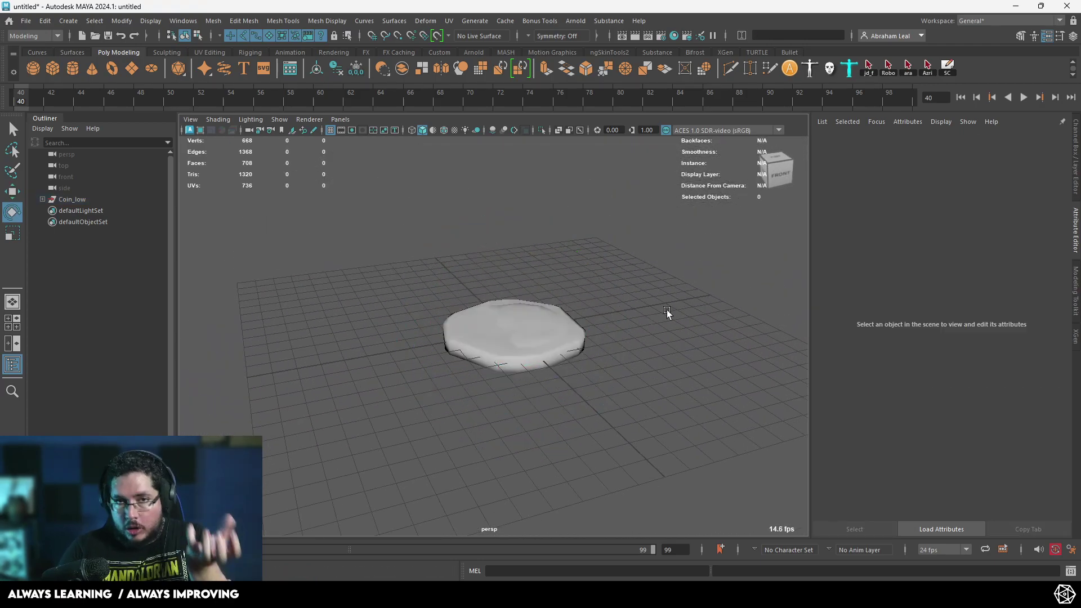
- Unparent polySurface1 to polySurface4 from the Coin_low group and freeze their transformations
{"action": "left_click", "coordinate": [43, 199]}
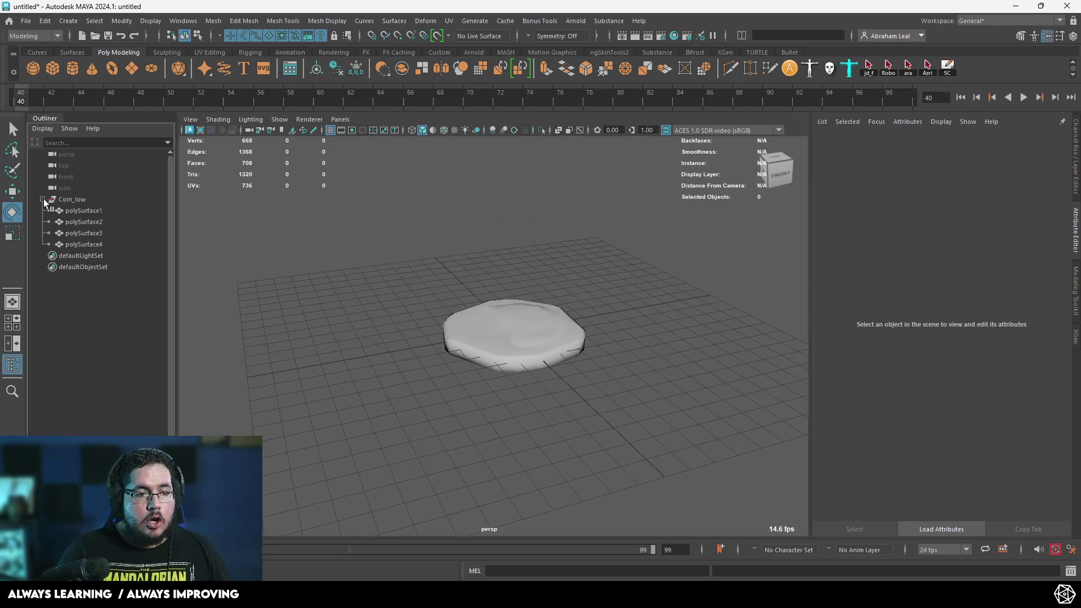
{"action": "left_click_drag", "start_coordinate": [83, 211], "coordinate": [110, 244]}
{"action": "key", "text": "shift+p"}
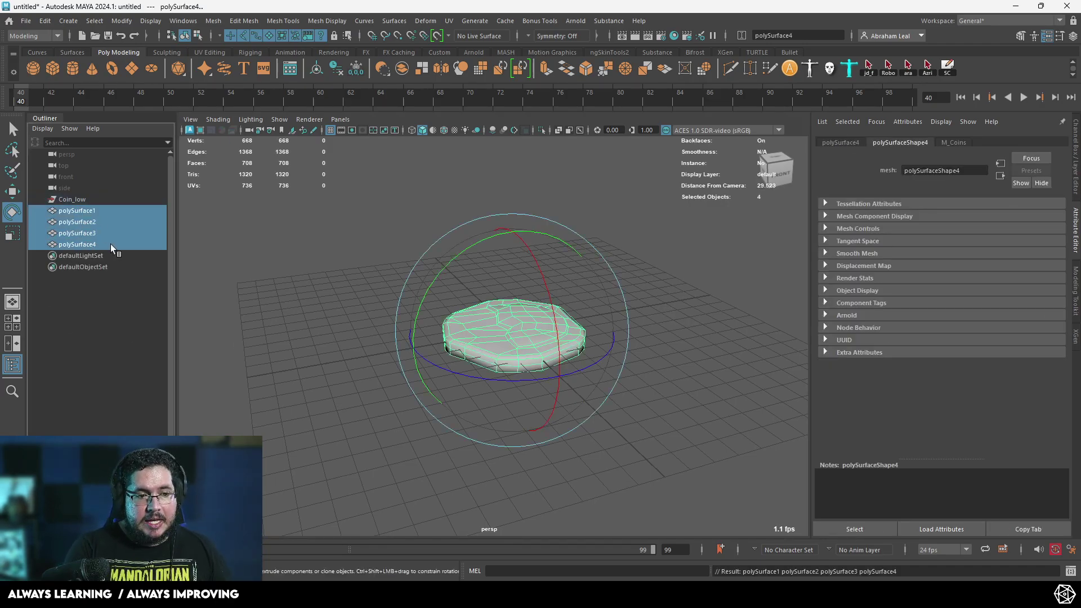
{"action": "left_click", "coordinate": [75, 200]}
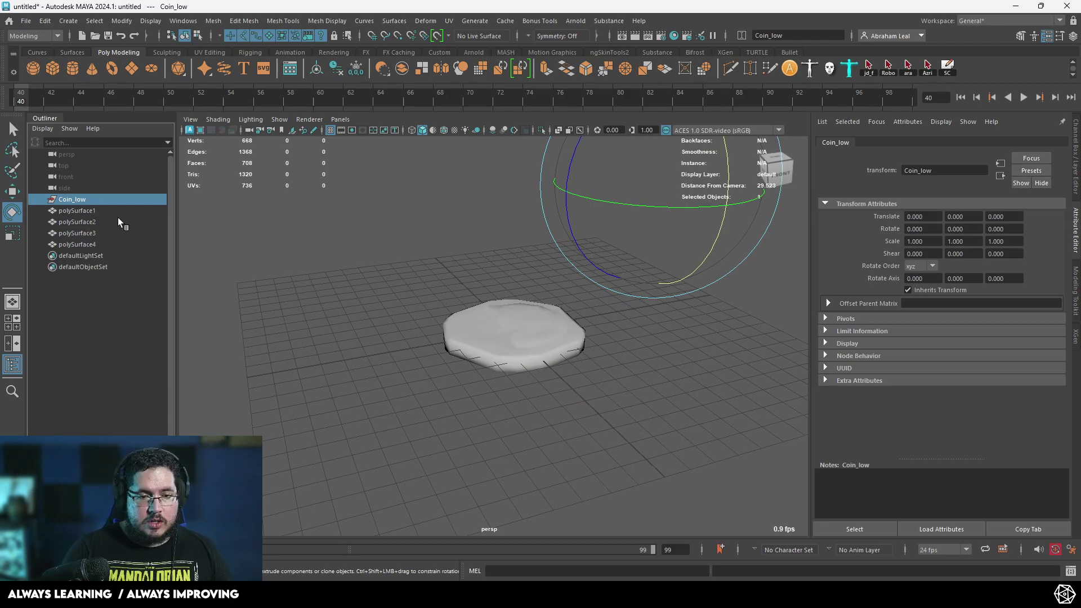
{"action": "left_click_drag", "start_coordinate": [113, 212], "coordinate": [113, 244]}
{"action": "left_click", "coordinate": [356, 70]}
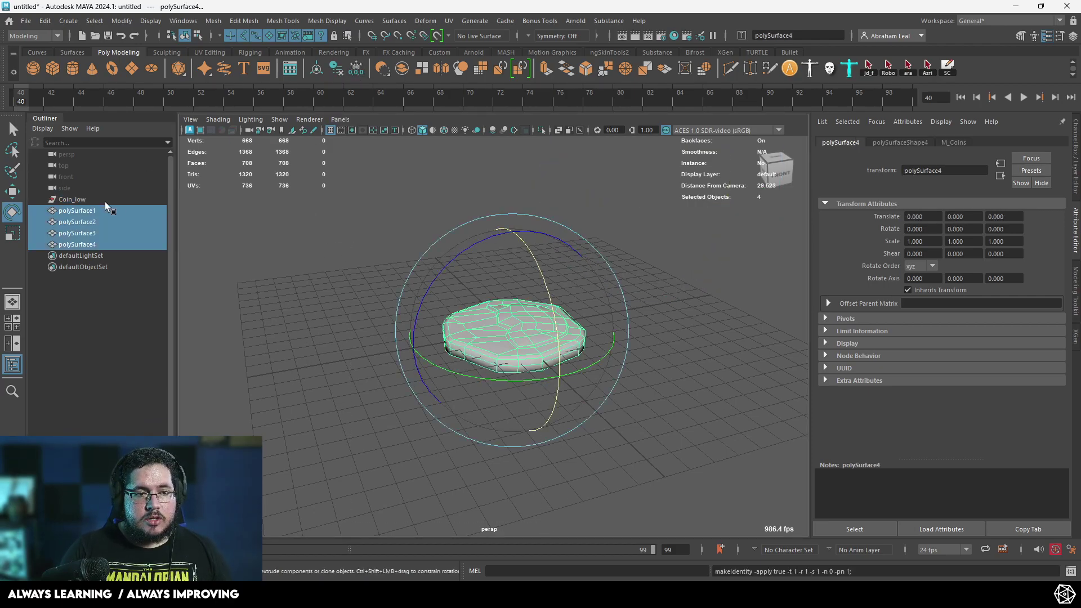
- Delete the empty Coin_low group and rename polySurface1 to CoinA
{"action": "left_click", "coordinate": [102, 200]}
{"action": "key", "text": "Delete"}
{"action": "double_click", "coordinate": [102, 200]}
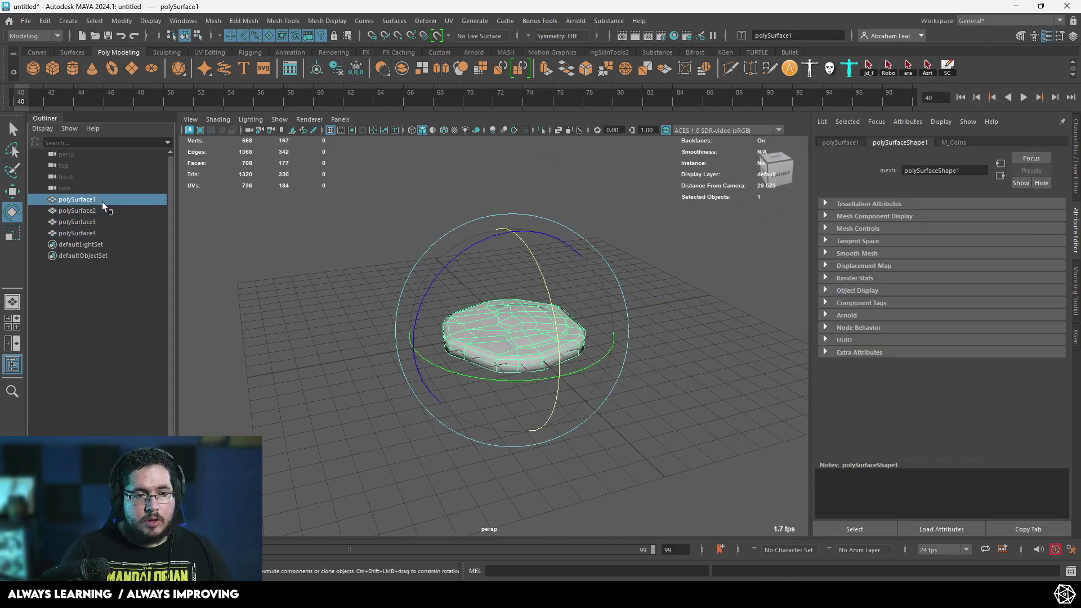
{"action": "type", "text": "Co"}
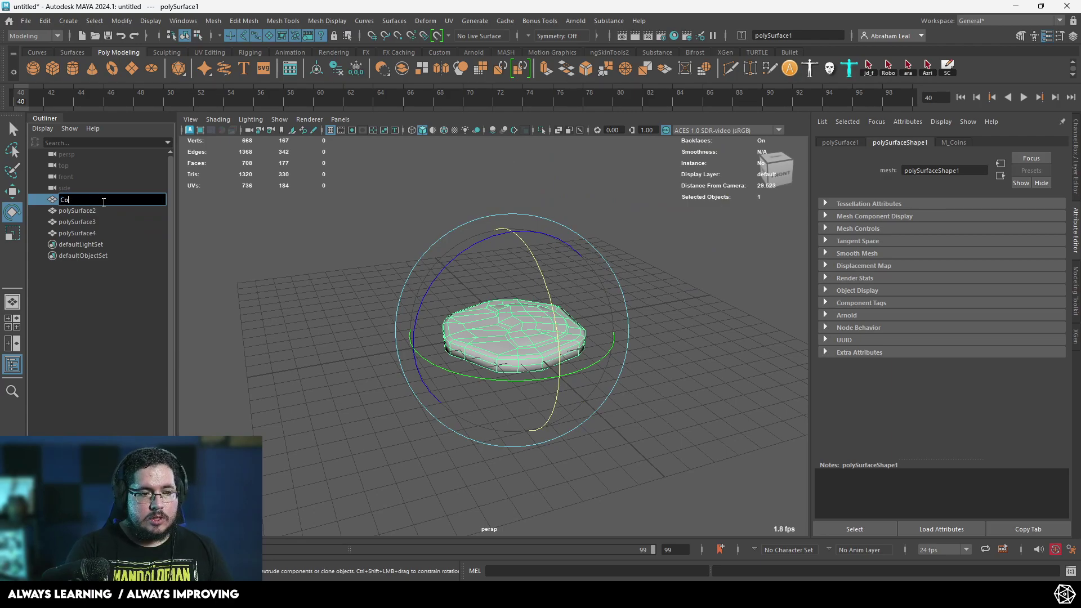
{"action": "type", "text": "pnA"}
{"action": "key", "text": "Return"}
- Rename polySurface2, polySurface3 and polySurface4 to CoinB, CoinC and CoinD
{"action": "double_click", "coordinate": [105, 211]}
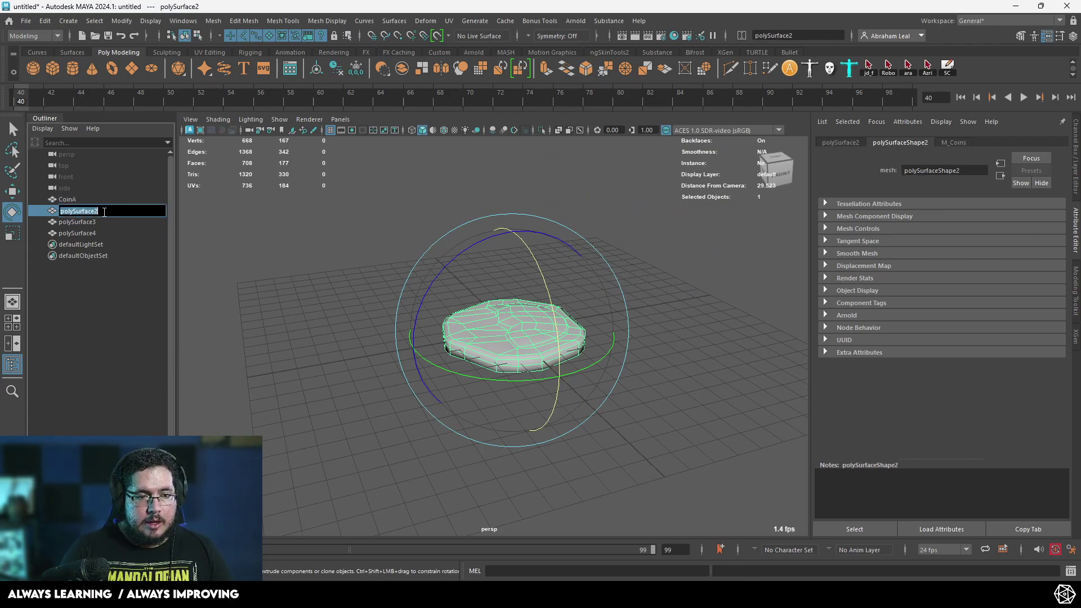
{"action": "type", "text": "CoinB"}
{"action": "key", "text": "Return"}
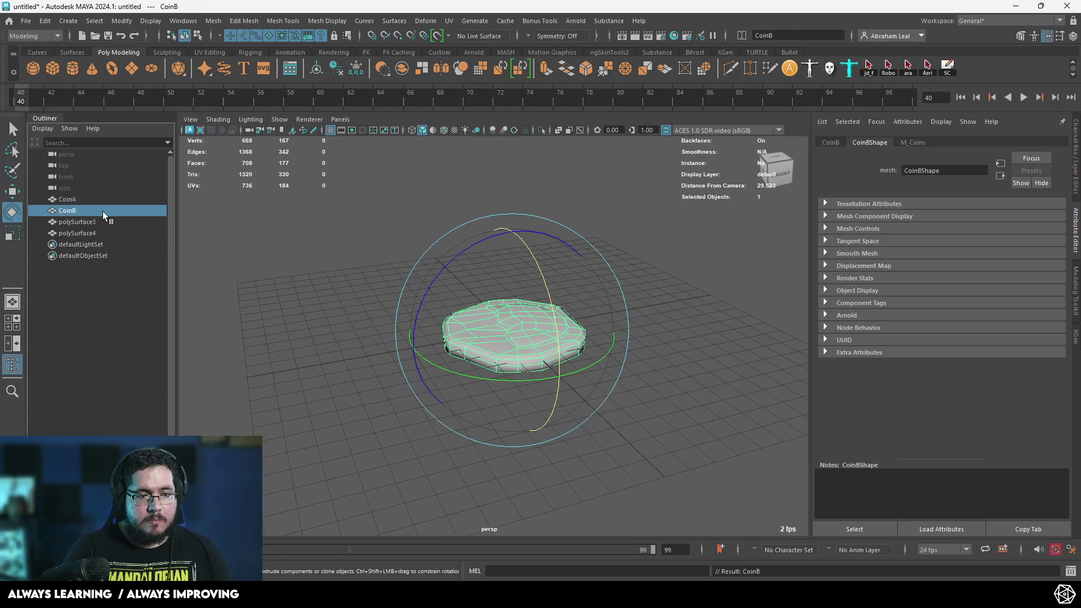
{"action": "double_click", "coordinate": [84, 220]}
{"action": "type", "text": "coin"}
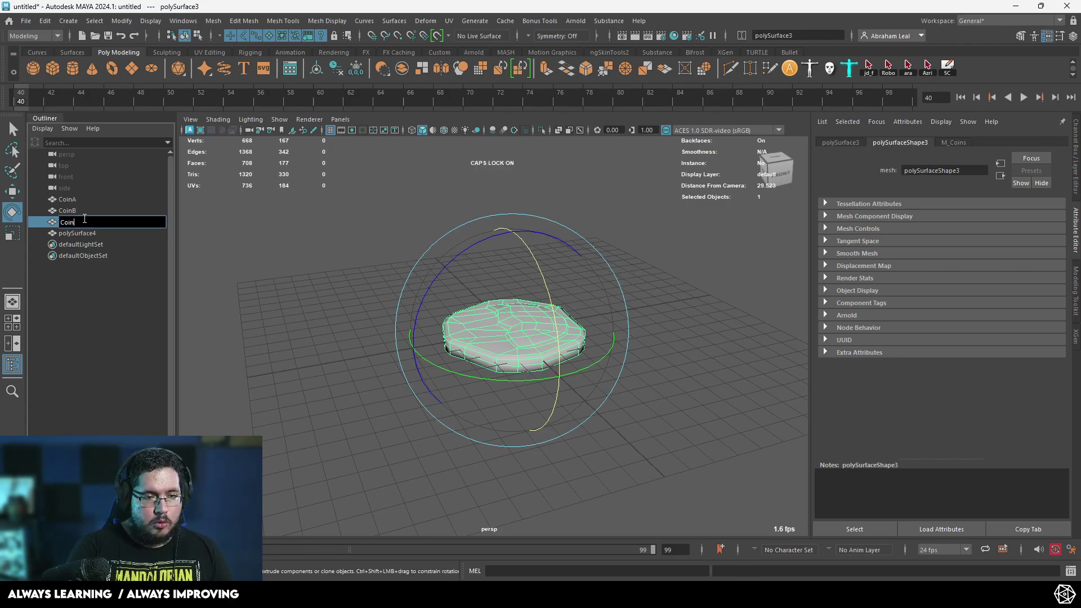
{"action": "type", "text": "C"}
{"action": "key", "text": "Return"}
{"action": "double_click", "coordinate": [97, 233]}
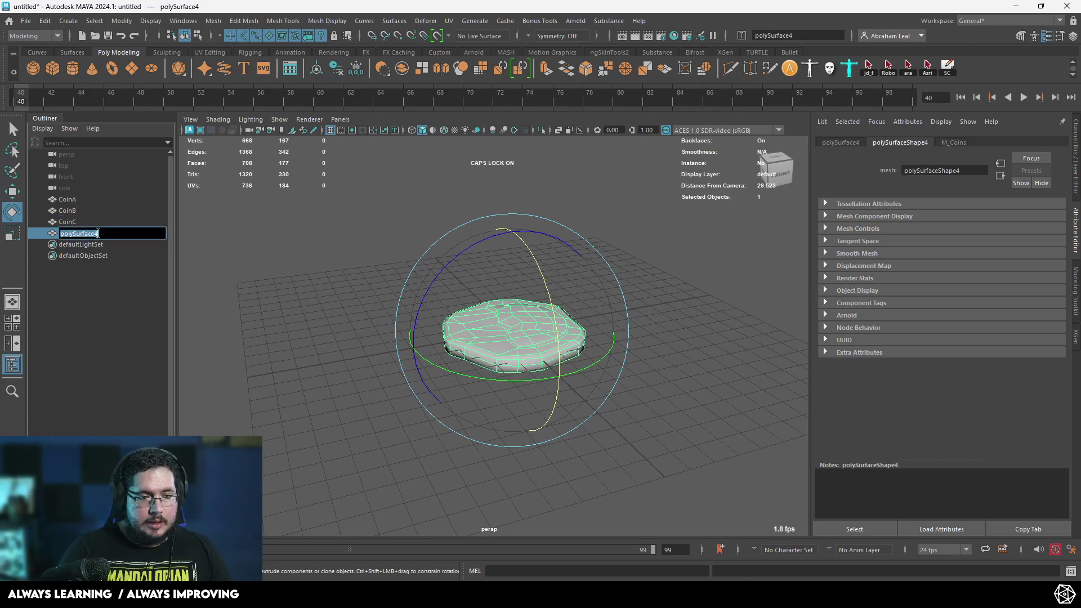
{"action": "type", "text": "CoinD"}
{"action": "key", "text": "Return"}
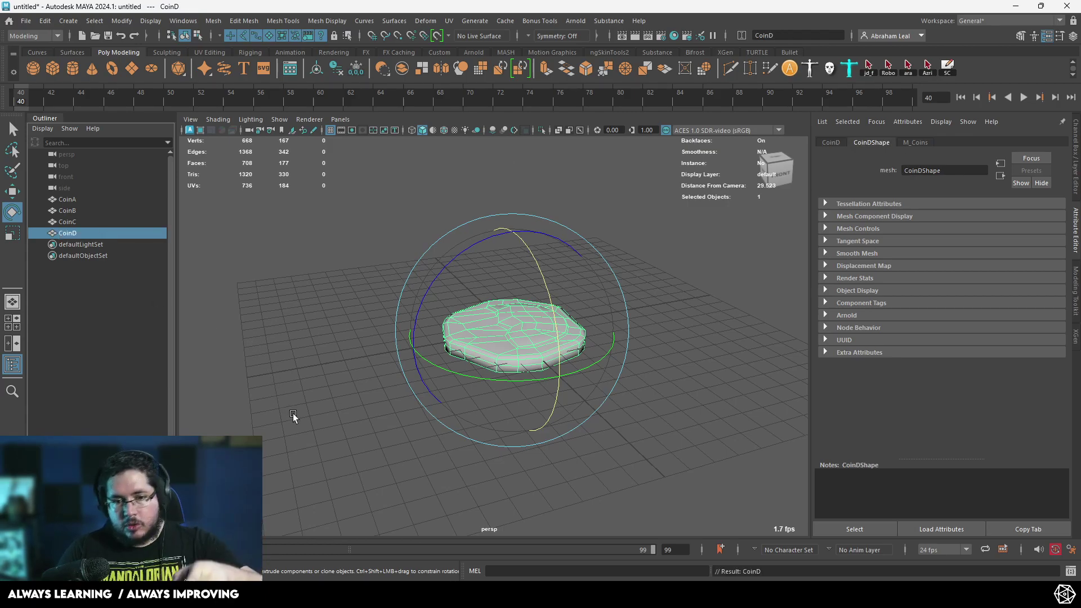
- Select CoinA, CoinB, CoinC and CoinD together and bring up the MASH tools
{"action": "left_click", "coordinate": [290, 348]}
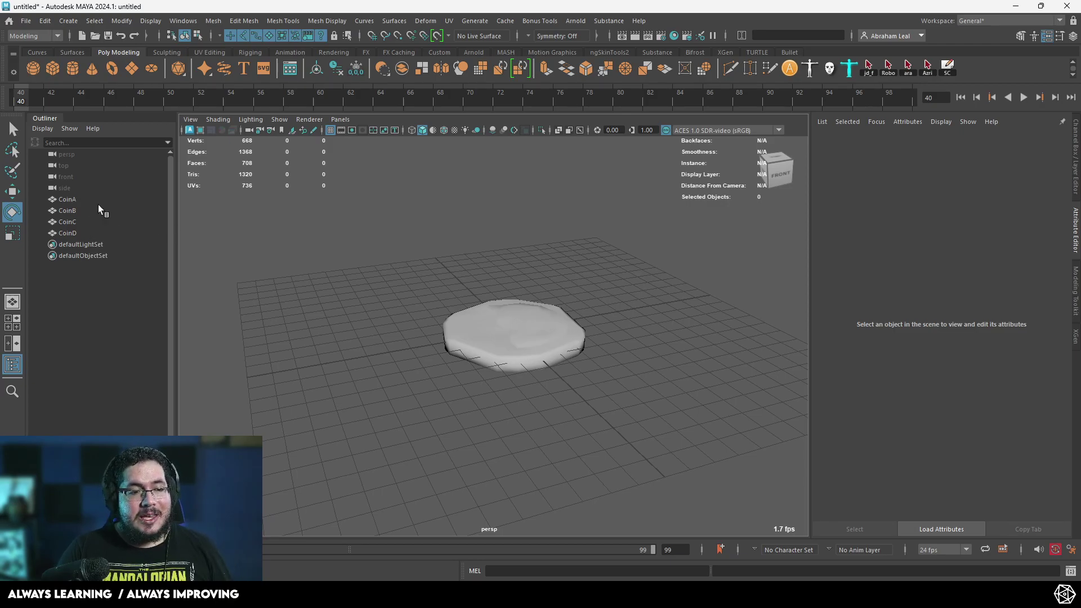
{"action": "left_click_drag", "start_coordinate": [98, 201], "coordinate": [75, 233]}
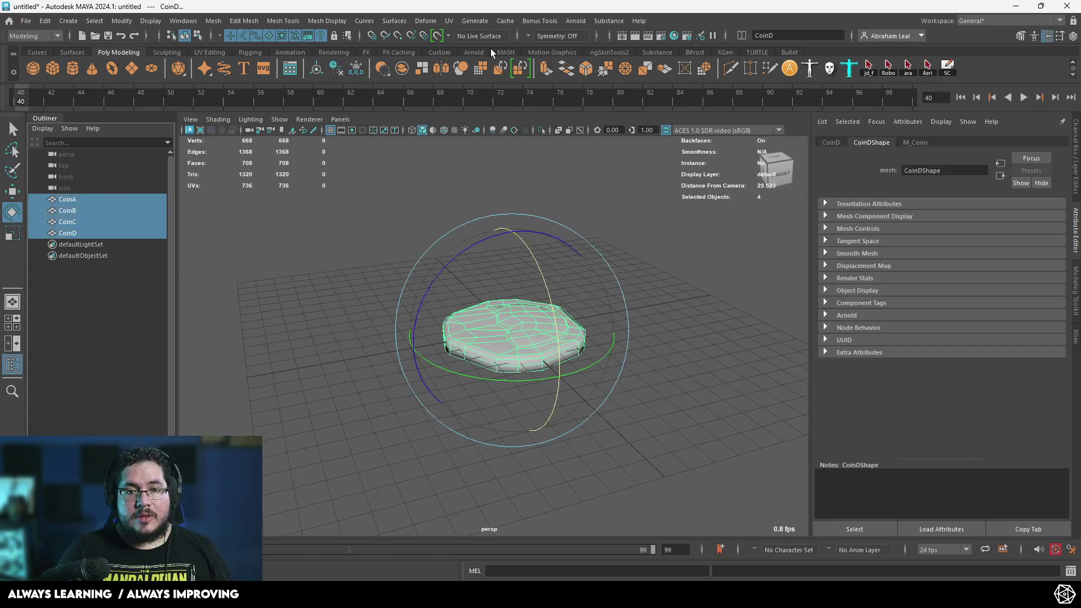
{"action": "left_click", "coordinate": [506, 51]}
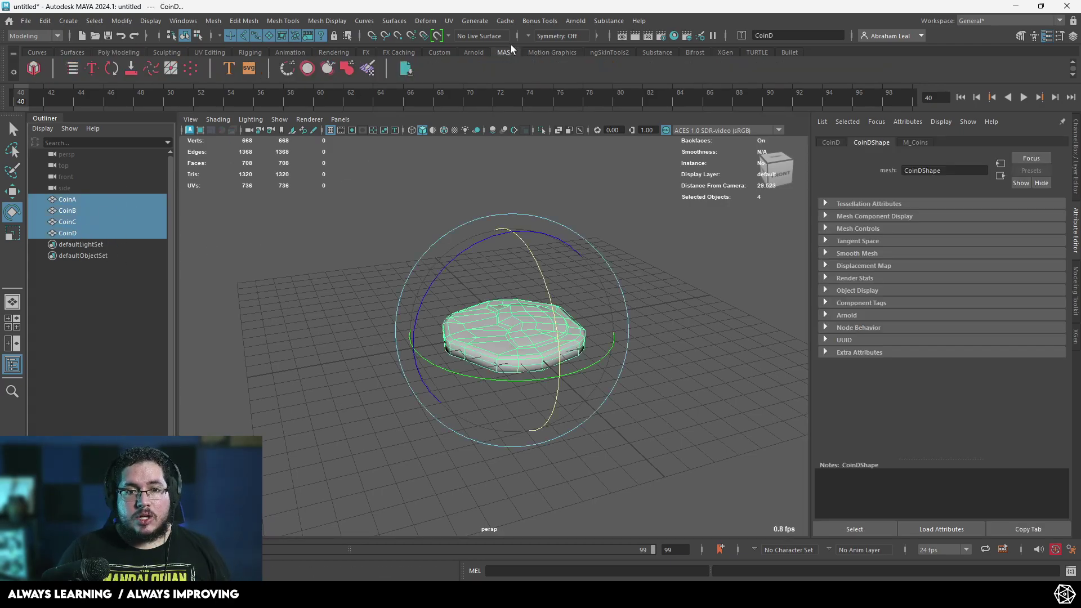
- Check in the Plug-in Manager whether the MASH plug-in is set to Loaded and Auto load
{"action": "left_click", "coordinate": [193, 24]}
{"action": "mouse_move", "coordinate": [238, 144]}
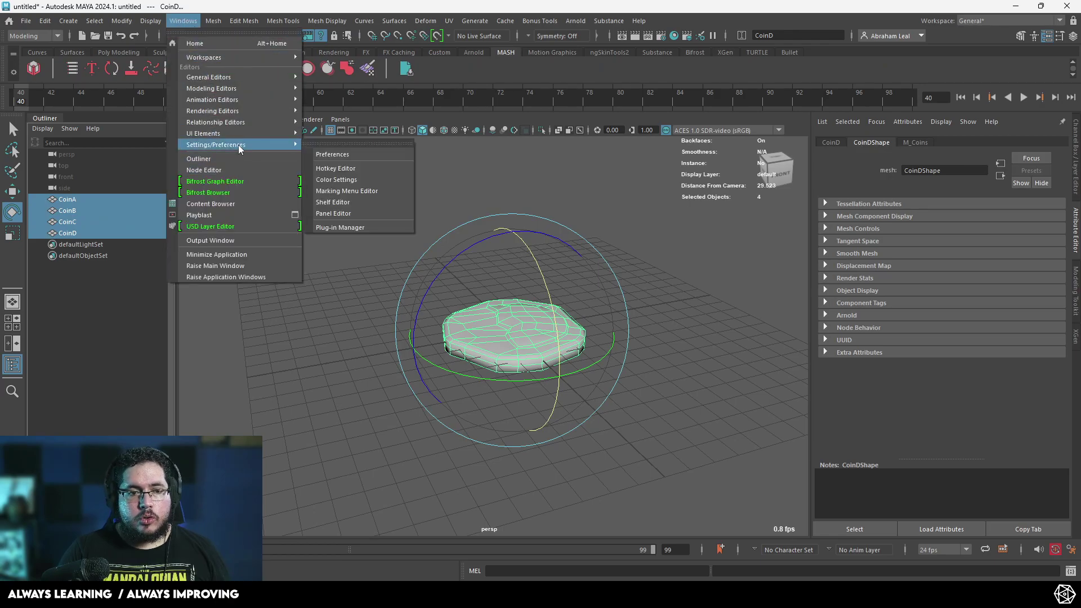
{"action": "left_click", "coordinate": [337, 227]}
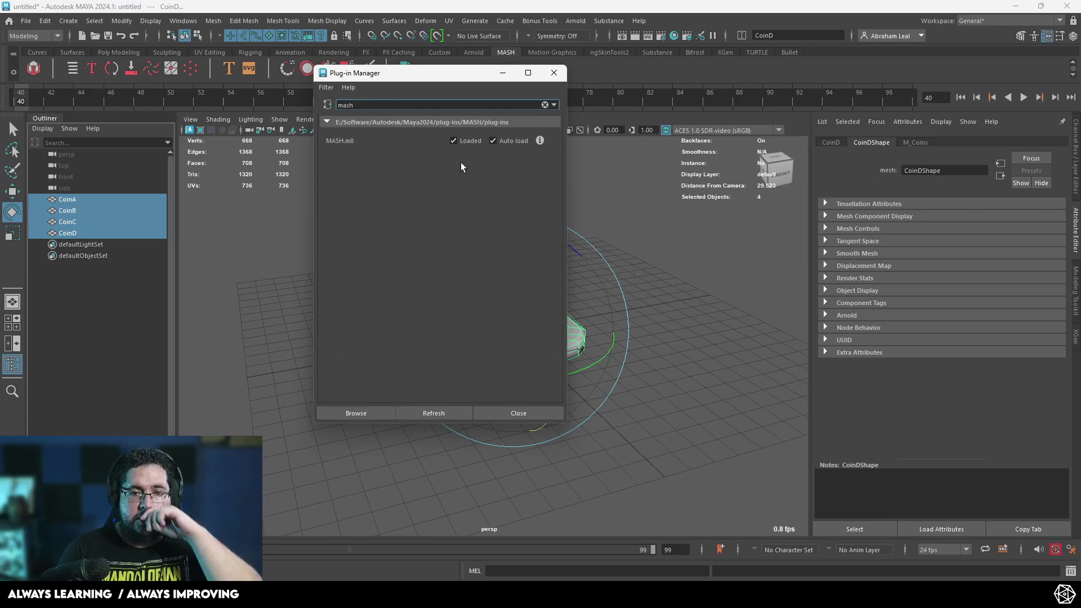
{"action": "left_click", "coordinate": [553, 73]}
- Create a MASH network from the four selected coins
{"action": "left_click_drag", "start_coordinate": [633, 251], "coordinate": [615, 248], "text": "alt"}
{"action": "scroll", "coordinate": [616, 248], "scroll_direction": "up", "scroll_amount": 1}
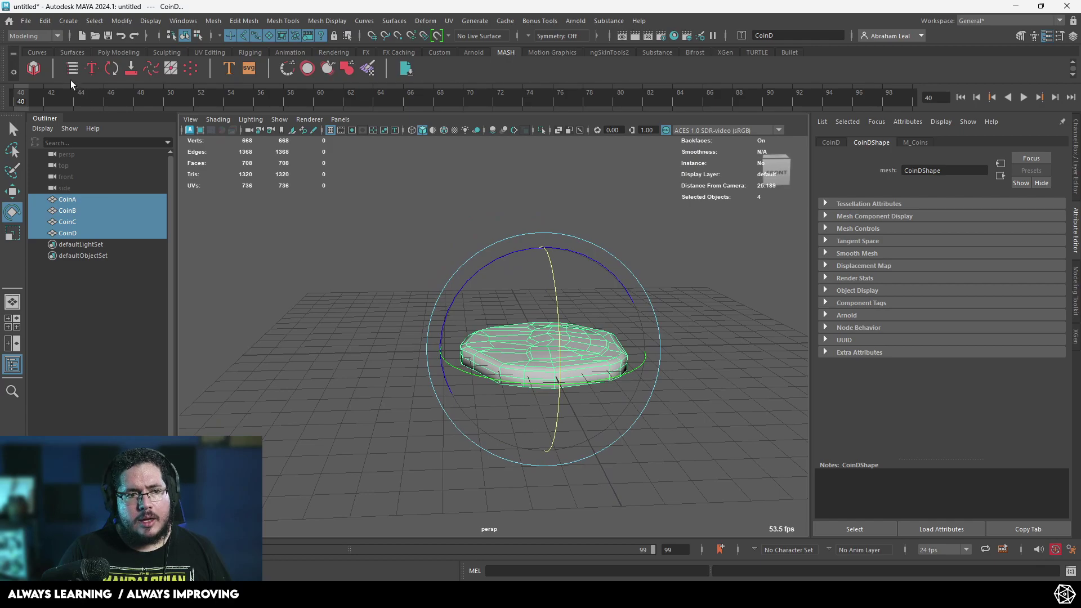
{"action": "left_click", "coordinate": [33, 68]}
{"action": "left_click_drag", "start_coordinate": [515, 259], "coordinate": [535, 309], "text": "alt"}
{"action": "scroll", "coordinate": [533, 358], "scroll_direction": "down", "scroll_amount": 5}
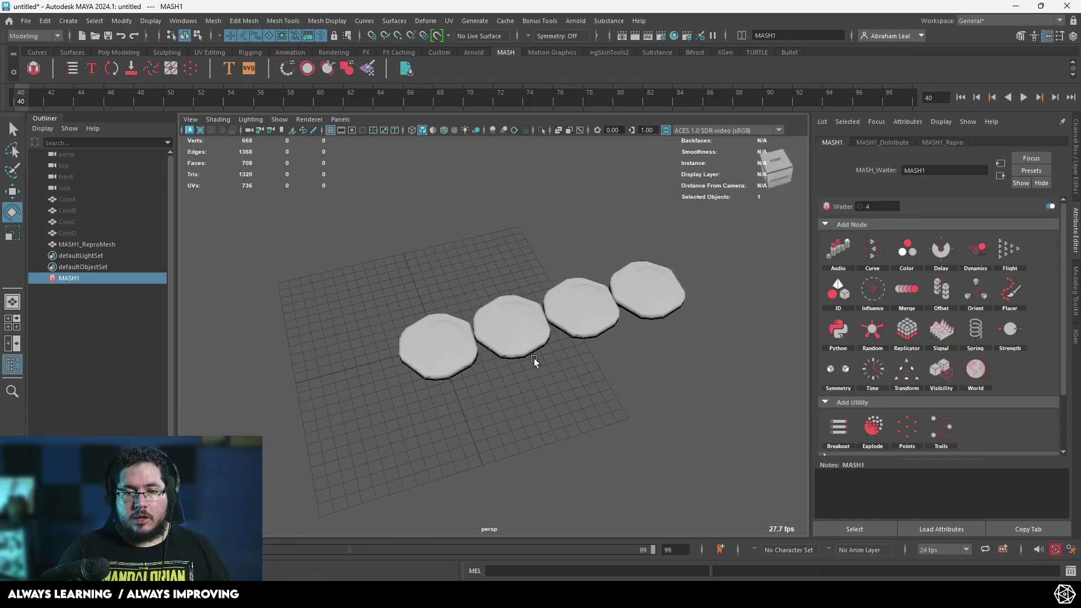
- Turn on textured shading in the viewport and inspect the row of distributed coins
{"action": "key", "text": "f"}
{"action": "key", "text": "6"}
{"action": "left_click_drag", "start_coordinate": [526, 400], "coordinate": [485, 450], "text": "alt"}
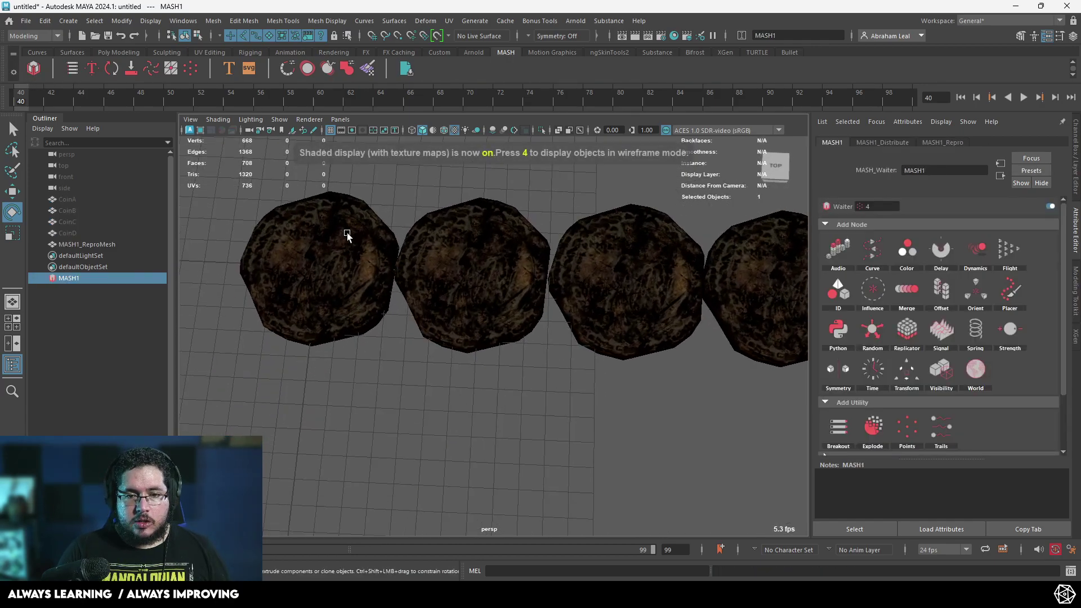
{"action": "middle_click_drag", "start_coordinate": [365, 276], "coordinate": [329, 283], "text": "alt"}
{"action": "right_click_drag", "start_coordinate": [686, 300], "coordinate": [600, 289], "text": "alt"}
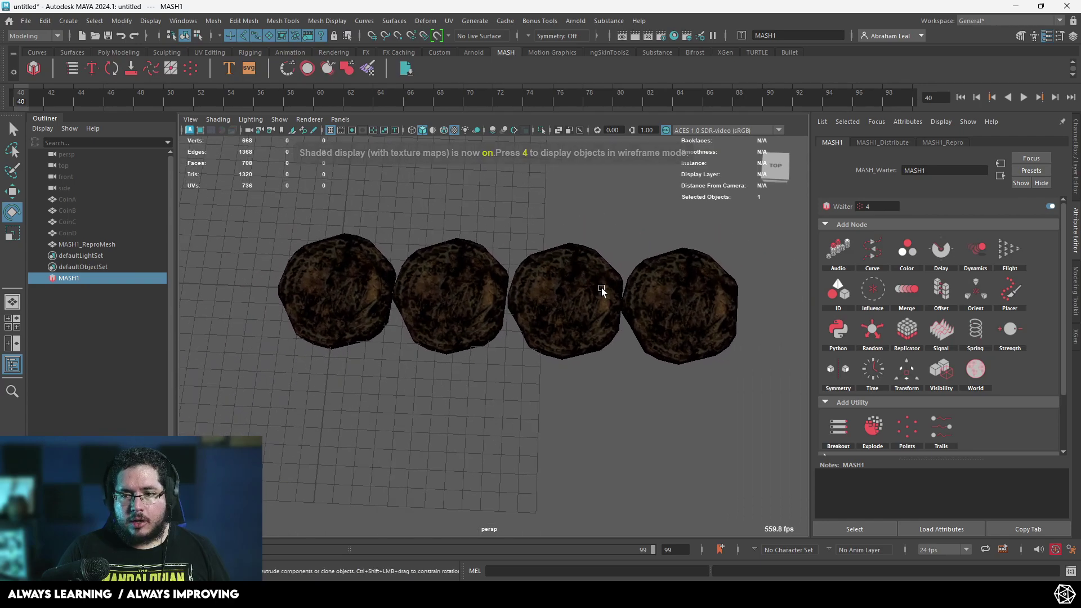
{"action": "left_click_drag", "start_coordinate": [443, 416], "coordinate": [543, 433], "text": "alt"}
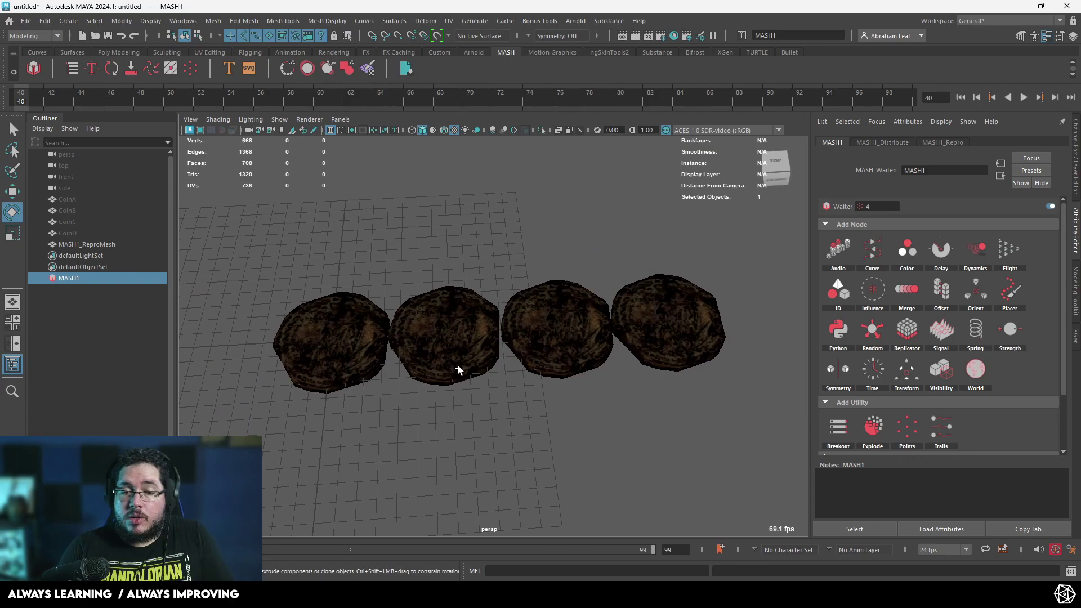
- Open the MASH Editor and place its window clear of the coins
{"action": "left_click", "coordinate": [71, 68]}
{"action": "left_click_drag", "start_coordinate": [206, 111], "coordinate": [244, 192]}
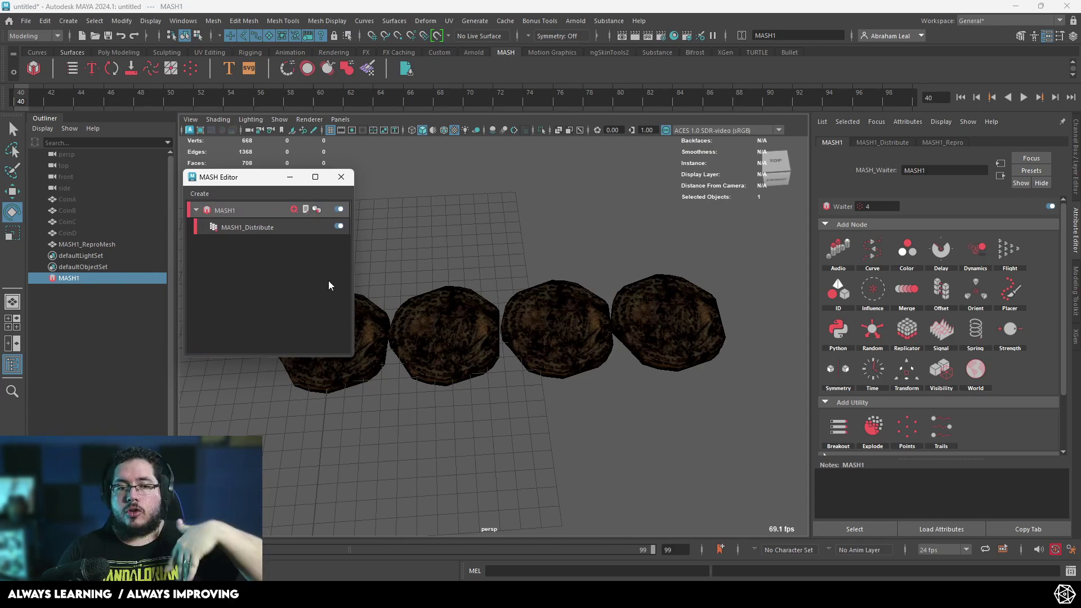
{"action": "scroll", "coordinate": [569, 326], "scroll_direction": "down", "scroll_amount": 5}
{"action": "scroll", "coordinate": [522, 293], "scroll_direction": "up", "scroll_amount": 4}
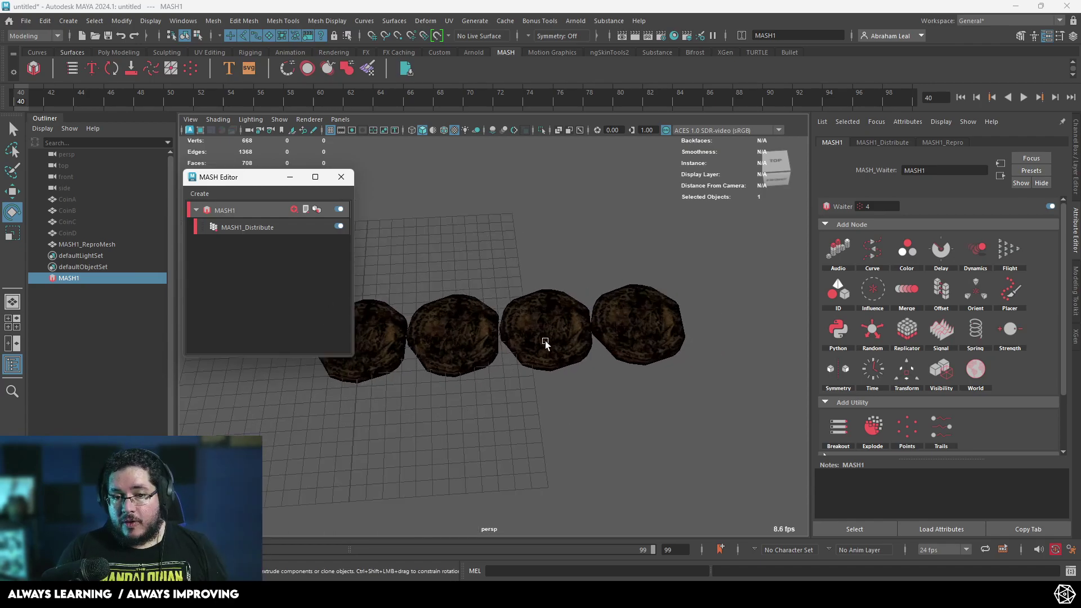
{"action": "middle_click_drag", "start_coordinate": [594, 268], "coordinate": [657, 251], "text": "alt"}
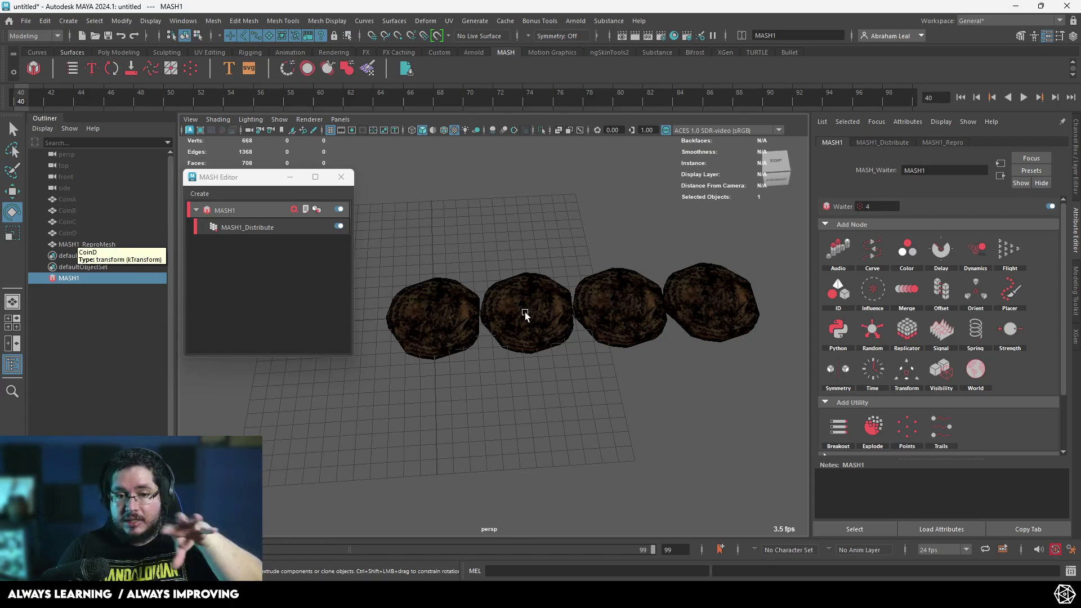
{"action": "scroll", "coordinate": [534, 288], "scroll_direction": "down", "scroll_amount": 3}
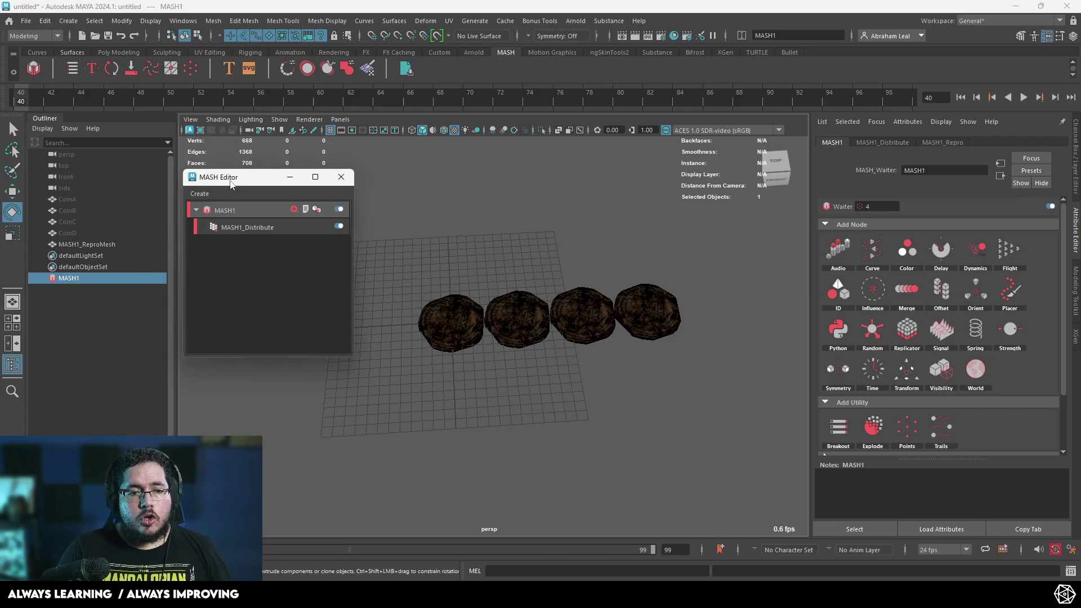
{"action": "left_click_drag", "start_coordinate": [228, 178], "coordinate": [196, 166]}
- Set the MASH1_Distribute node's distribution type to Grid with Grid X, Y and Z at 6
{"action": "left_click", "coordinate": [208, 217]}
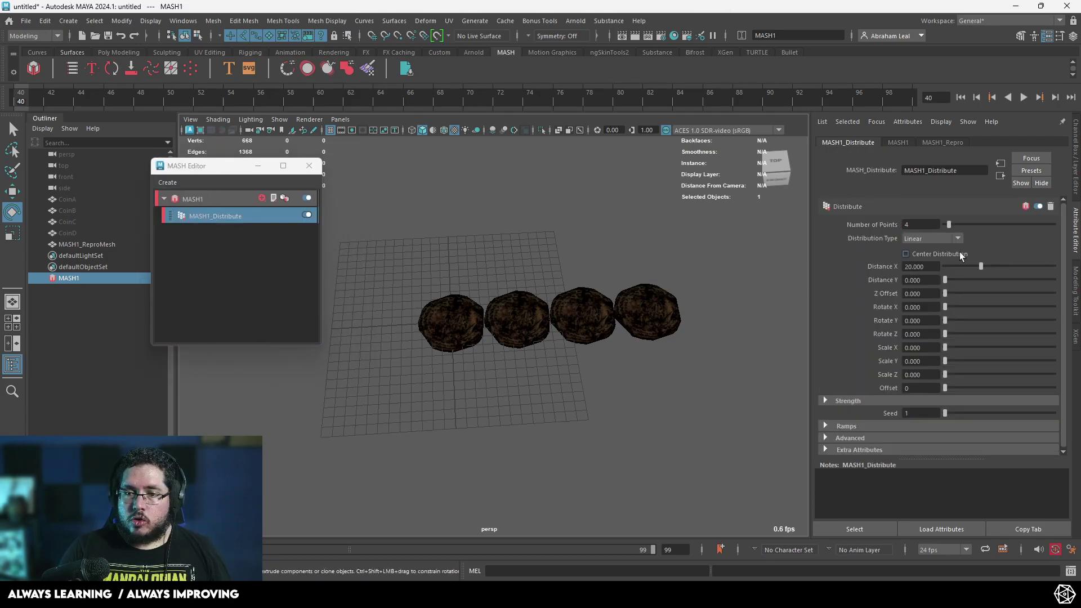
{"action": "left_click", "coordinate": [944, 238]}
{"action": "left_click", "coordinate": [923, 298]}
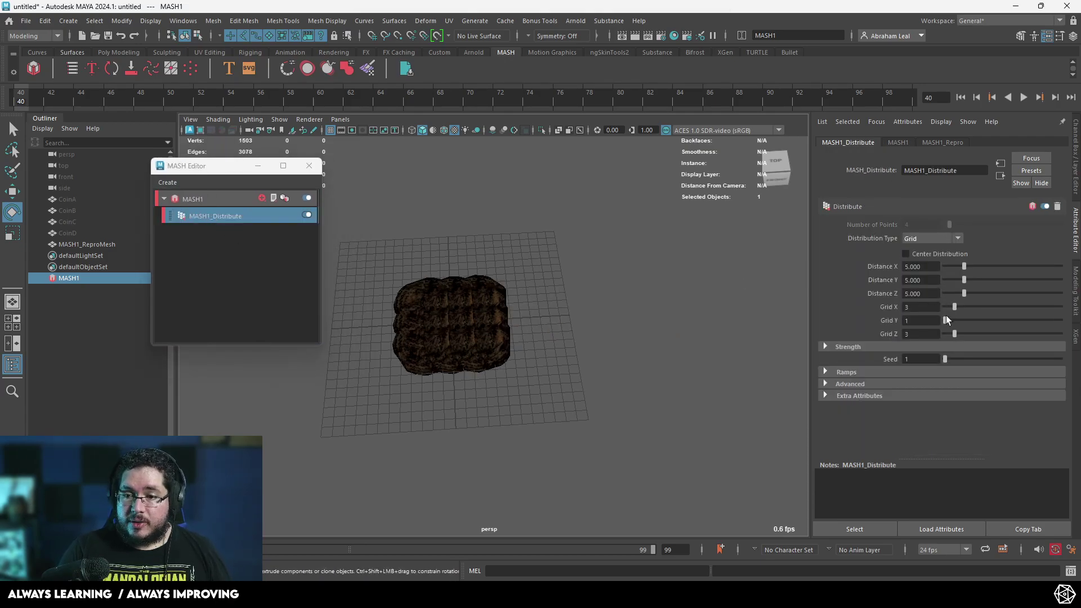
{"action": "left_click_drag", "start_coordinate": [946, 319], "coordinate": [969, 321]}
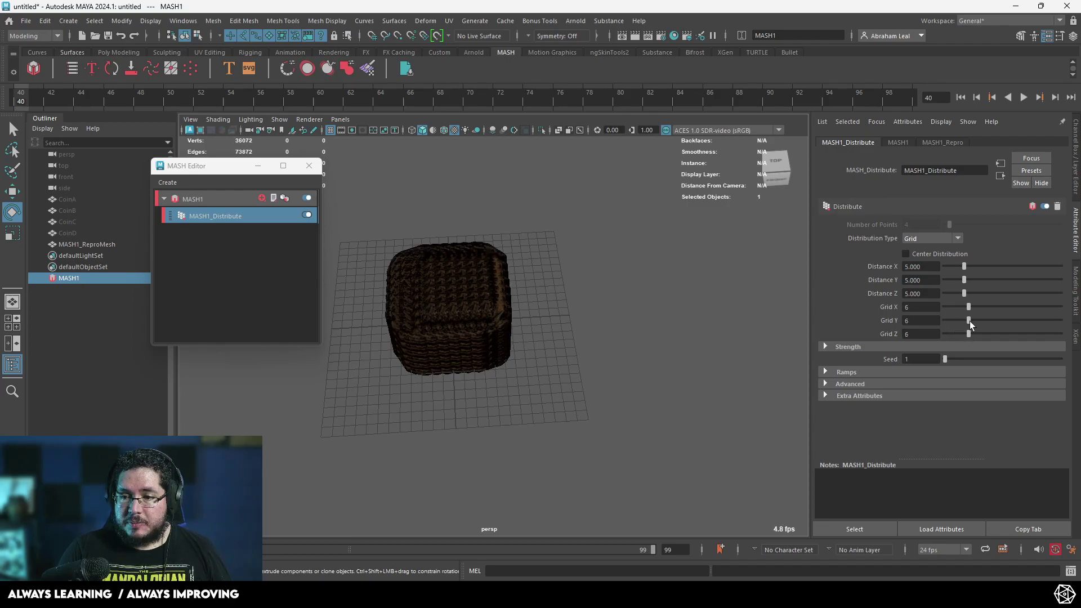
{"action": "left_click_drag", "start_coordinate": [625, 284], "coordinate": [666, 299], "text": "alt"}
{"action": "scroll", "coordinate": [550, 355], "scroll_direction": "up", "scroll_amount": 3}
{"action": "scroll", "coordinate": [550, 355], "scroll_direction": "down", "scroll_amount": 2}
{"action": "middle_click_drag", "start_coordinate": [550, 355], "coordinate": [600, 363], "text": "alt"}
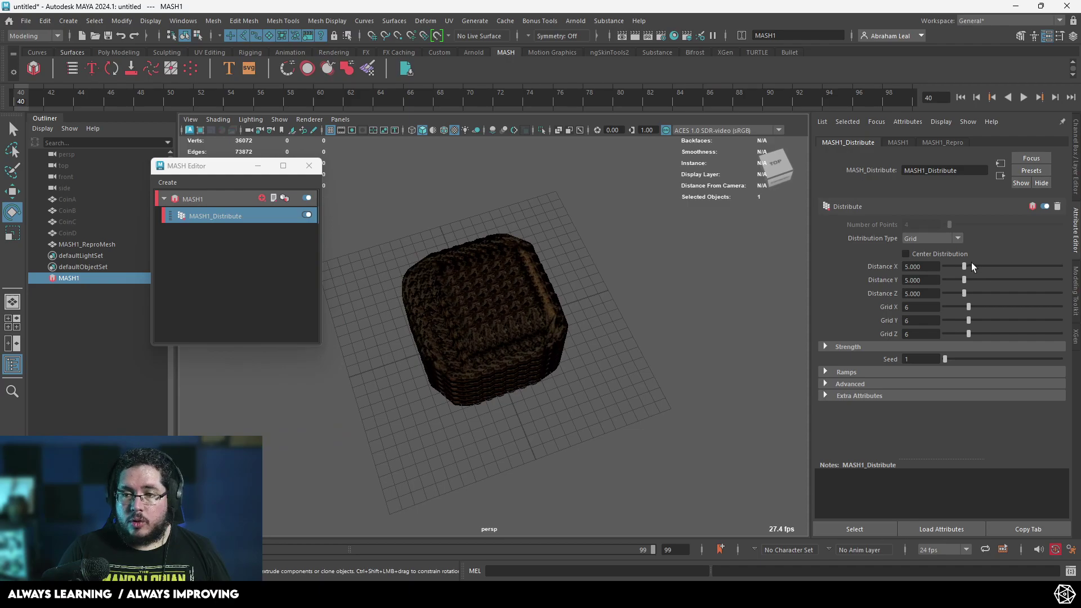
- Space the grid's coins out along X, trying 30 and 50 before setting Distance X to 40
{"action": "left_click_drag", "start_coordinate": [972, 266], "coordinate": [1061, 266]}
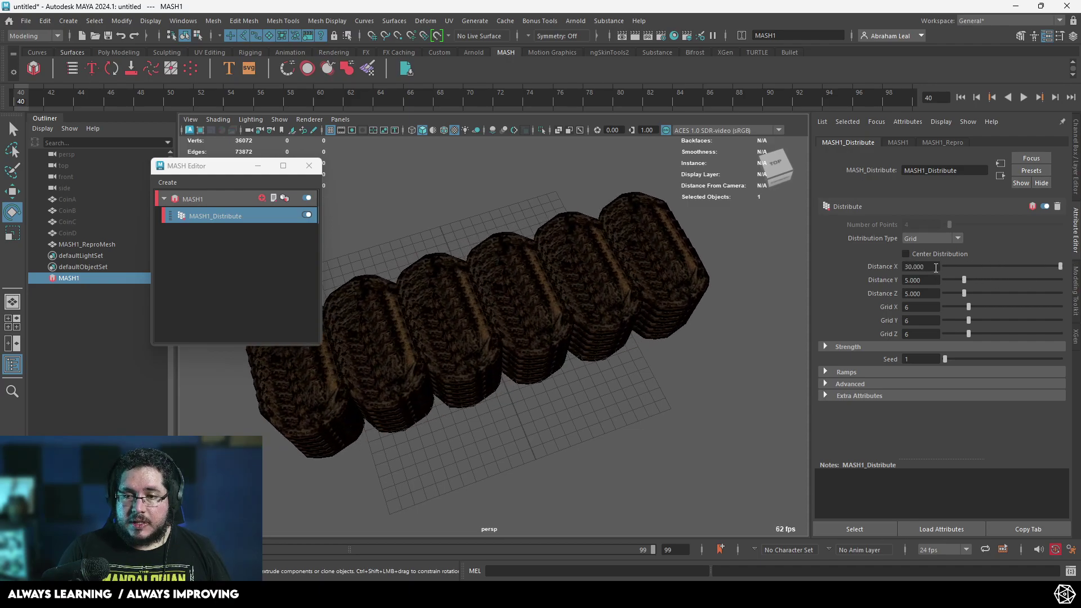
{"action": "type", "text": "50"}
{"action": "key", "text": "Return"}
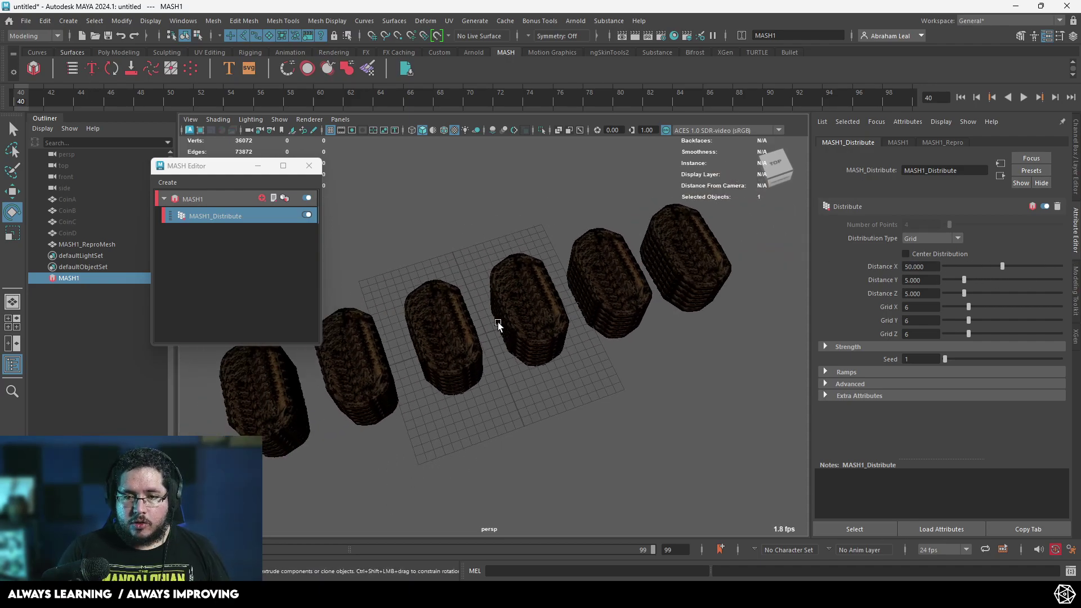
{"action": "type", "text": "40"}
{"action": "key", "text": "Return"}
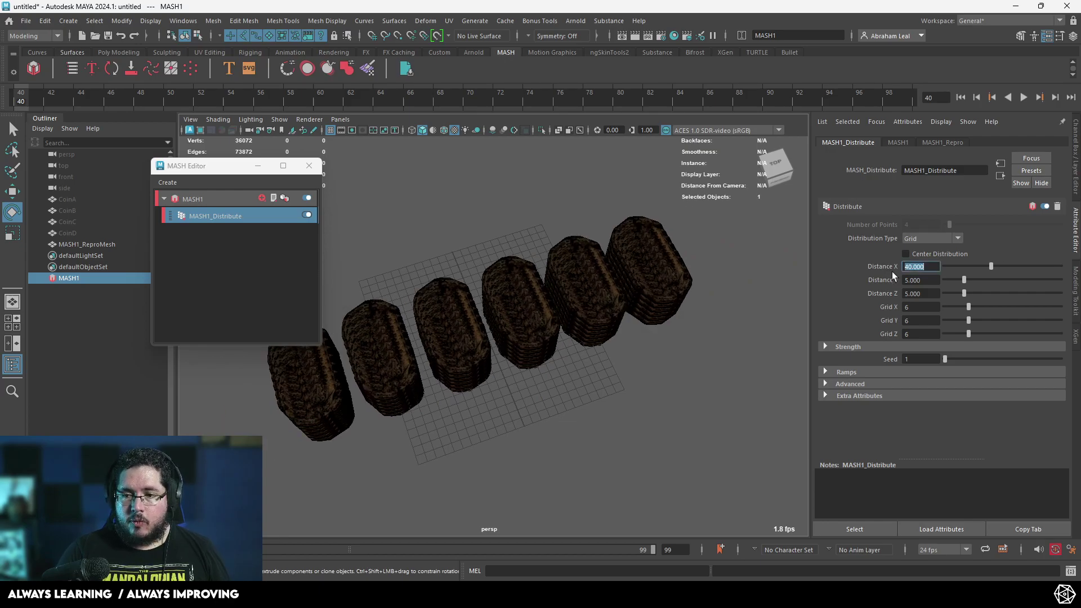
- Set the grid's Distance Y and Distance Z to 40 and inspect the spacing between coins
{"action": "type", "text": "40"}
{"action": "key", "text": "Return"}
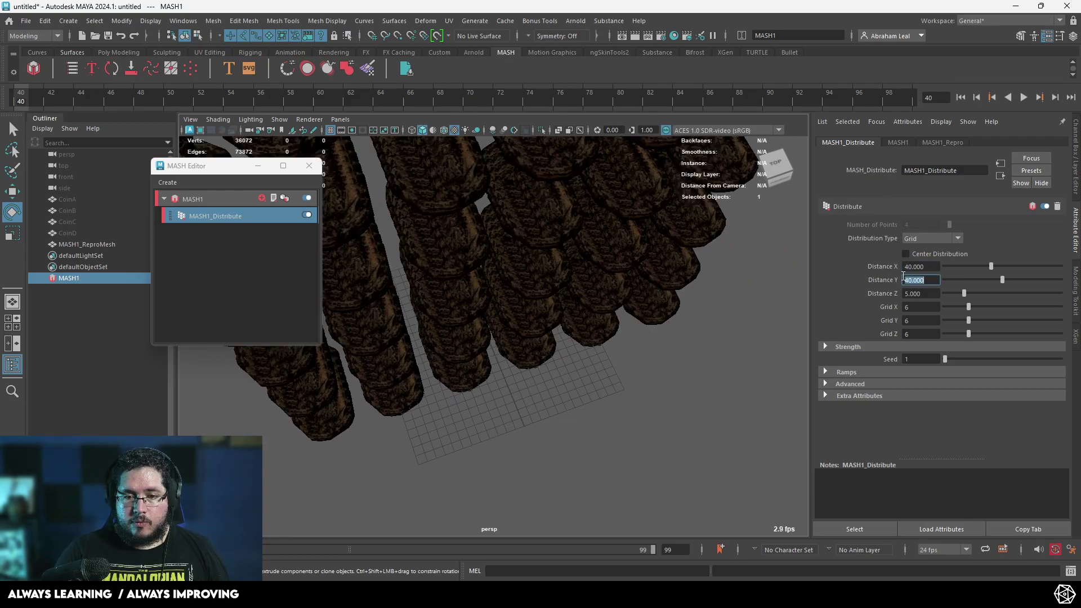
{"action": "left_click_drag", "start_coordinate": [568, 338], "coordinate": [600, 347], "text": "alt"}
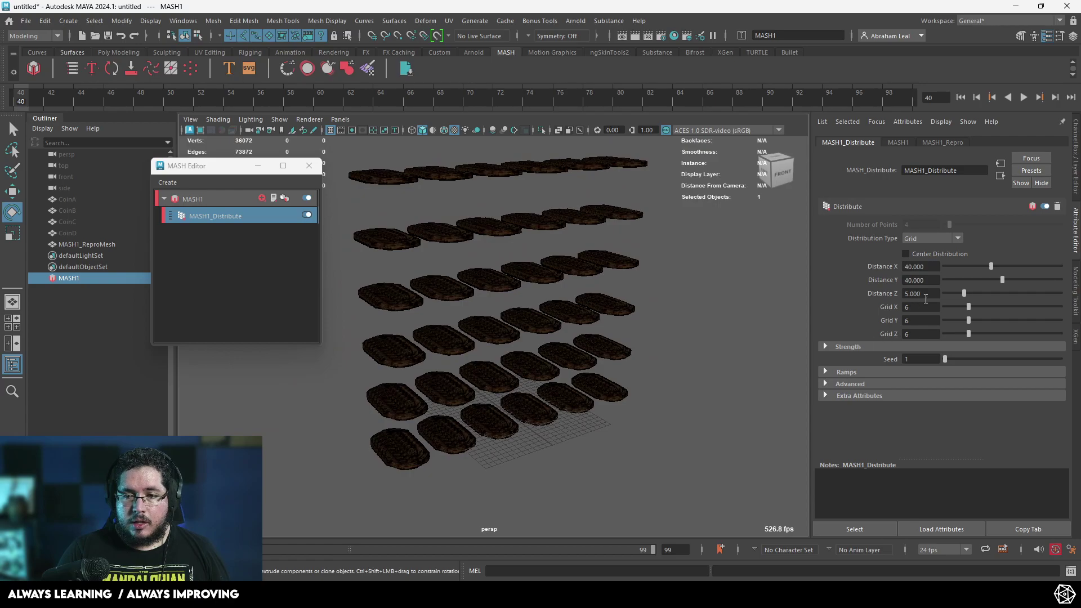
{"action": "type", "text": "40"}
{"action": "key", "text": "Return"}
{"action": "left_click_drag", "start_coordinate": [636, 428], "coordinate": [575, 355], "text": "alt"}
{"action": "scroll", "coordinate": [586, 353], "scroll_direction": "up", "scroll_amount": 6}
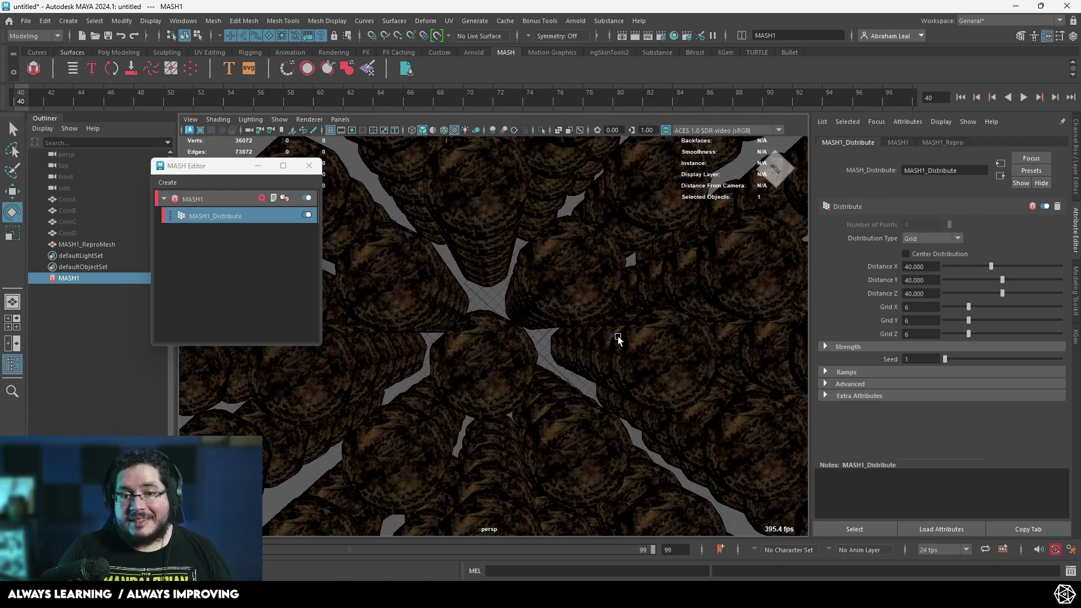
{"action": "scroll", "coordinate": [617, 340], "scroll_direction": "down", "scroll_amount": 8}
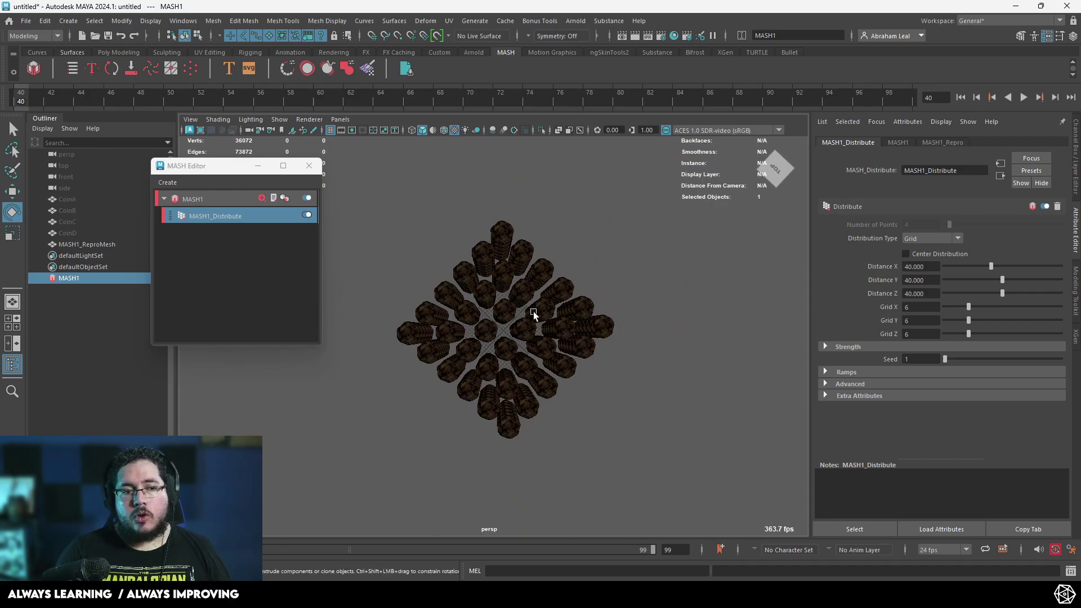
{"action": "left_click_drag", "start_coordinate": [535, 321], "coordinate": [569, 319], "text": "alt"}
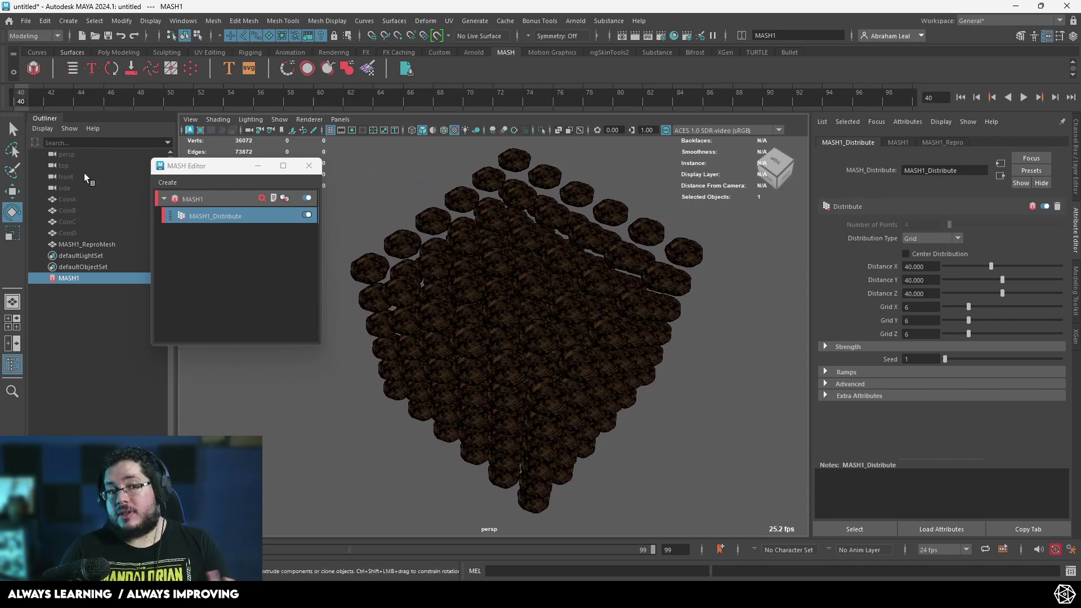
- Add an ID node to the MASH1 network and review the coin objects listed in the MASH1_Repro node
{"action": "left_click", "coordinate": [262, 199]}
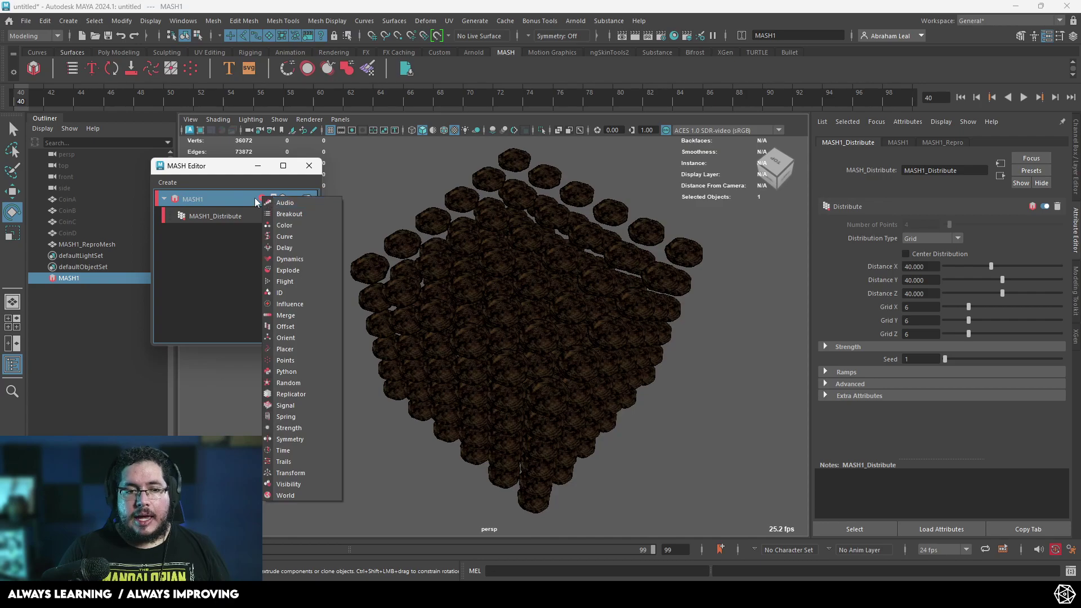
{"action": "left_click", "coordinate": [290, 292]}
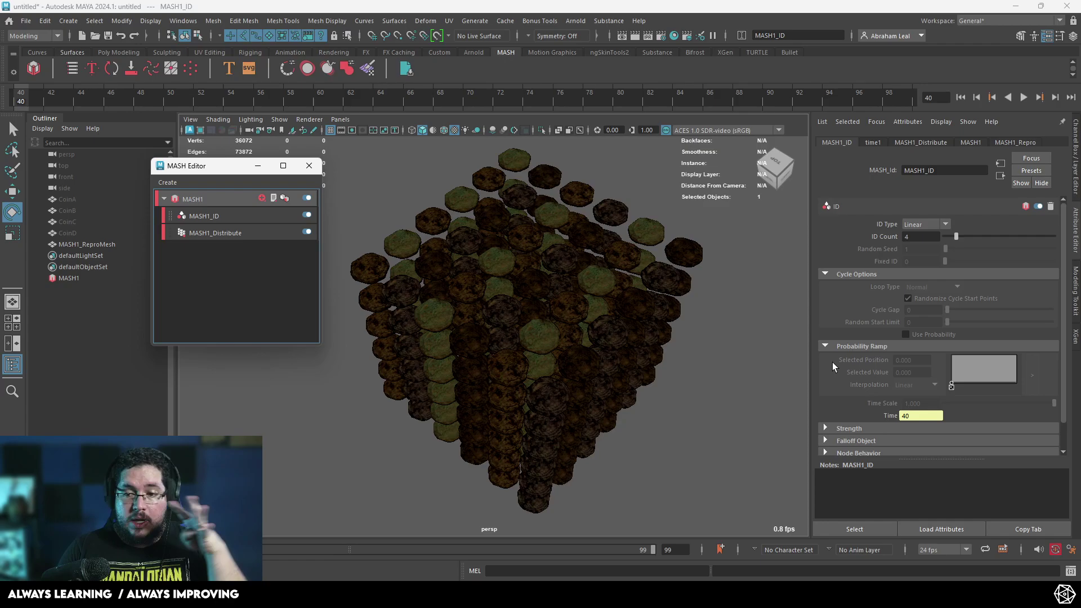
{"action": "left_click", "coordinate": [917, 142]}
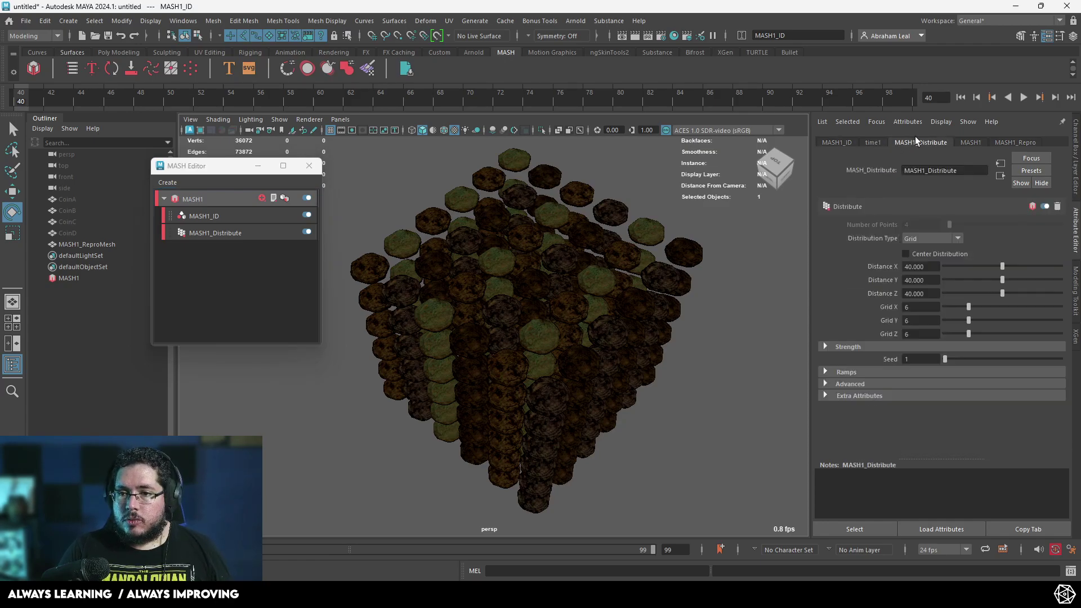
{"action": "left_click", "coordinate": [973, 142]}
{"action": "left_click", "coordinate": [1004, 143]}
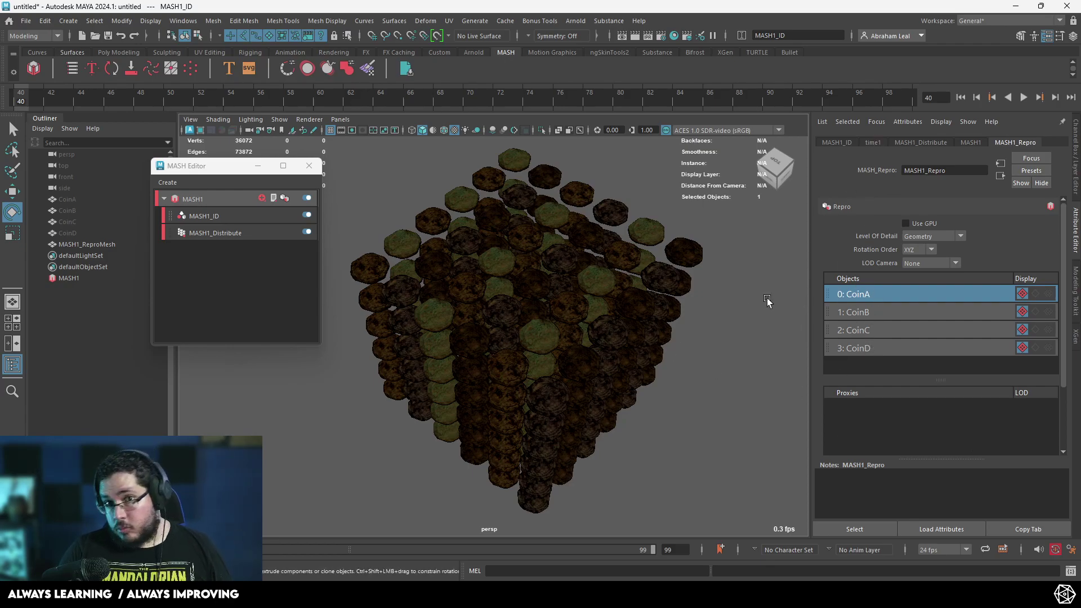
{"action": "left_click", "coordinate": [871, 143]}
{"action": "left_click", "coordinate": [836, 142]}
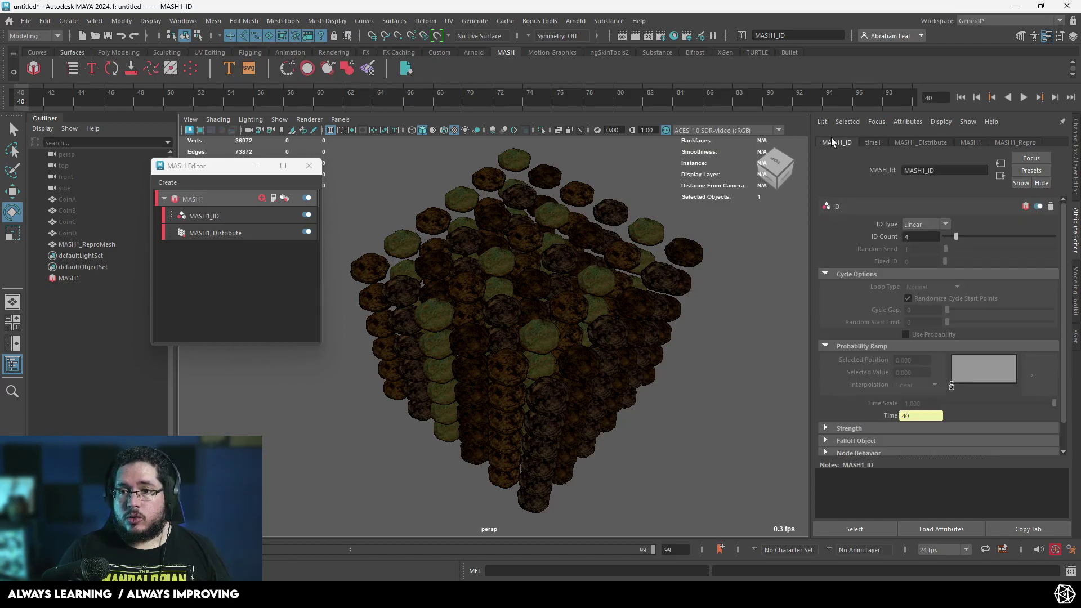
- Set the ID node's ID Type to Random so the four coin variants are mixed across the grid
{"action": "left_click_drag", "start_coordinate": [620, 280], "coordinate": [614, 311], "text": "alt"}
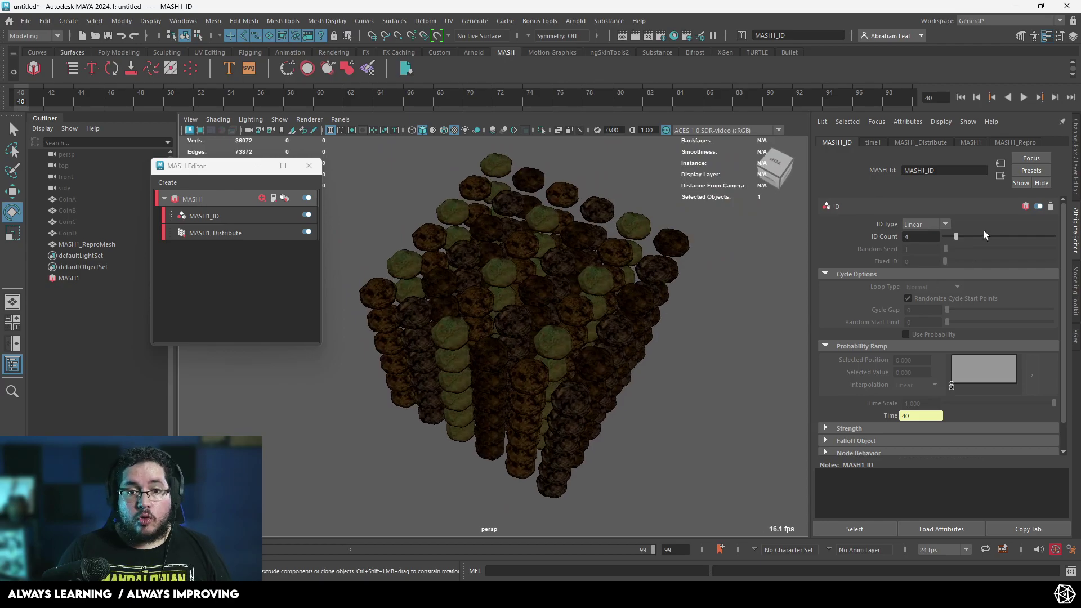
{"action": "left_click", "coordinate": [926, 224]}
{"action": "left_click", "coordinate": [934, 248]}
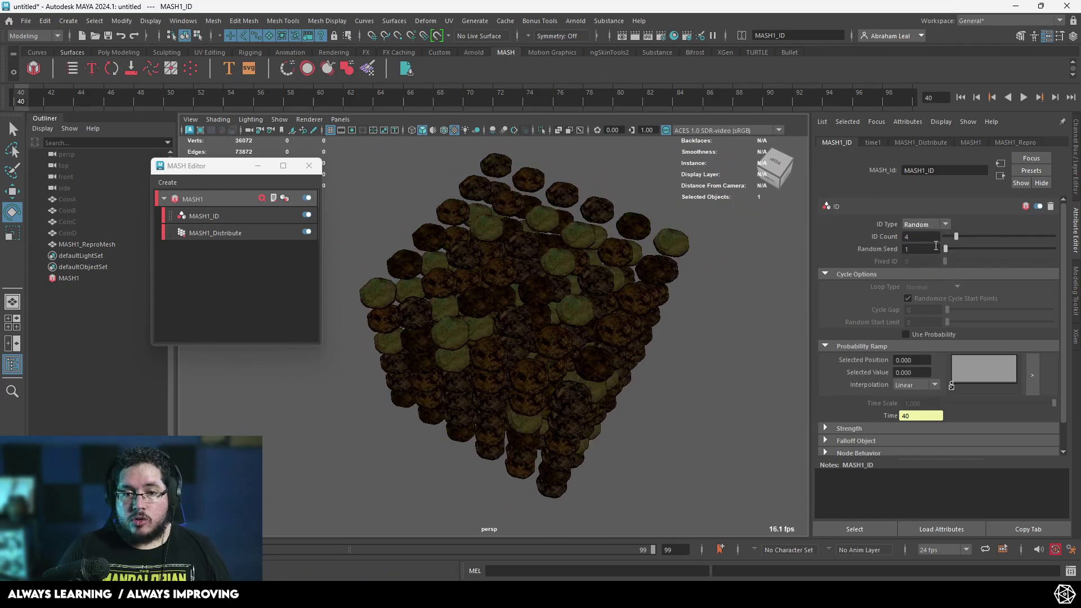
{"action": "left_click_drag", "start_coordinate": [670, 287], "coordinate": [445, 315], "text": "alt"}
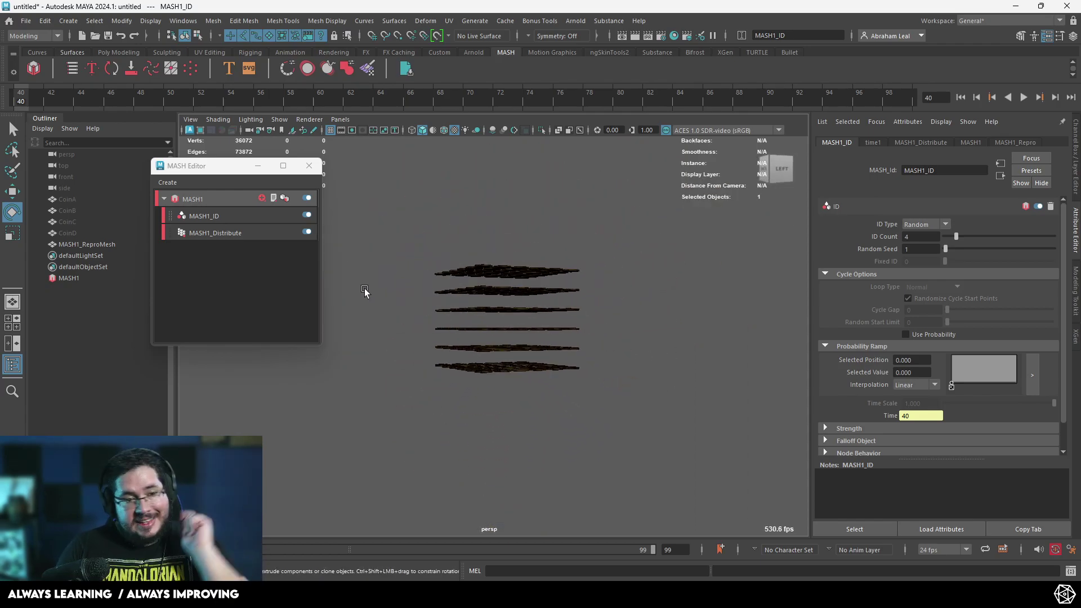
- Add a Dynamics node to the MASH1 network and inspect the coin grid above the solver's ground
{"action": "left_click", "coordinate": [262, 198]}
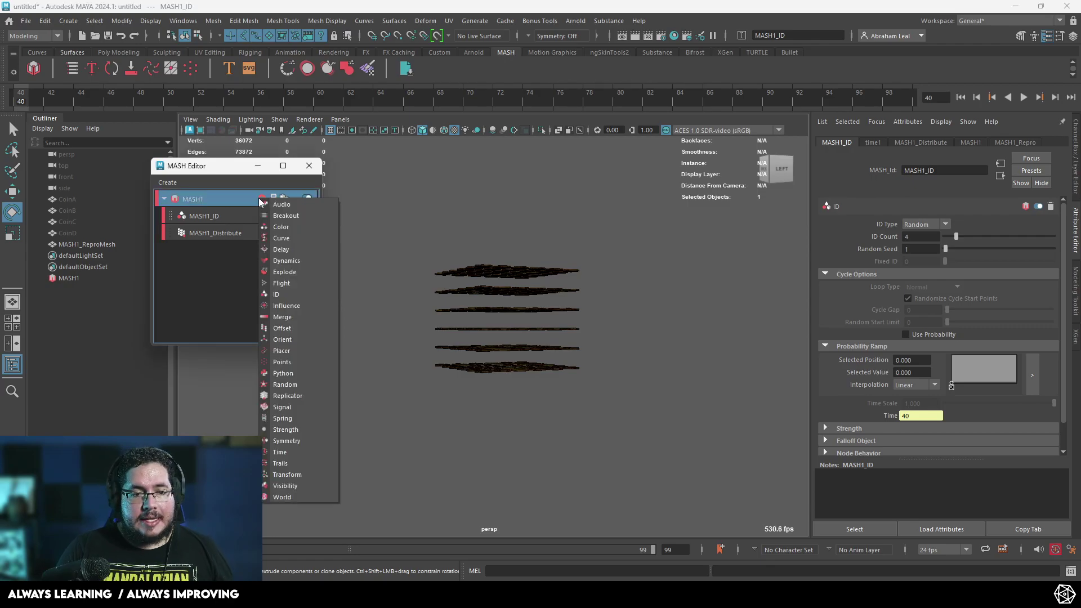
{"action": "left_click", "coordinate": [282, 261]}
{"action": "left_click_drag", "start_coordinate": [558, 257], "coordinate": [531, 285], "text": "alt"}
{"action": "right_click_drag", "start_coordinate": [531, 285], "coordinate": [579, 333], "text": "alt"}
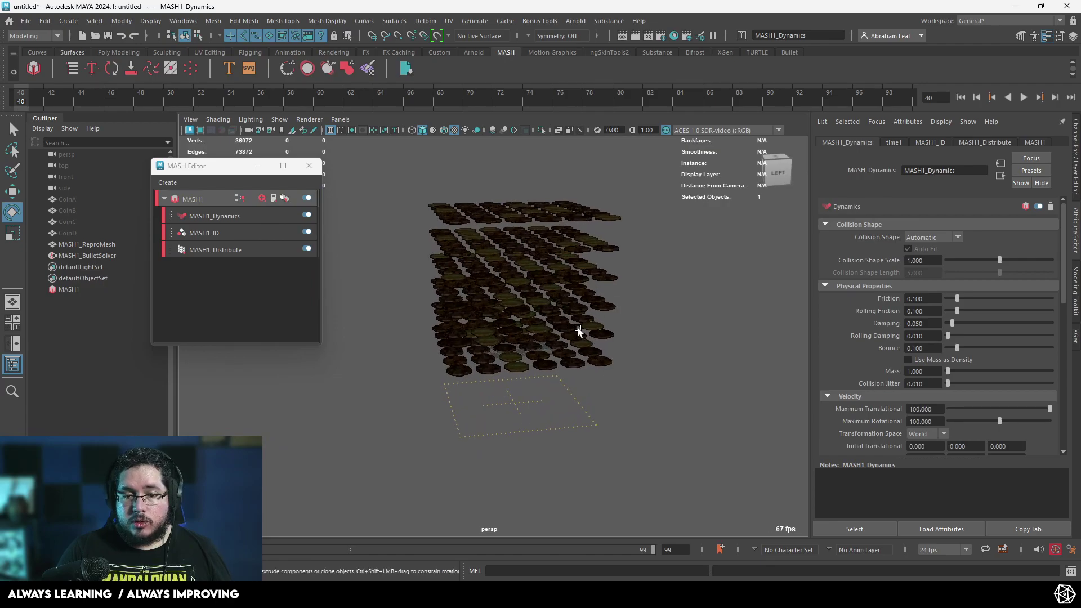
{"action": "left_click_drag", "start_coordinate": [579, 332], "coordinate": [593, 310], "text": "alt"}
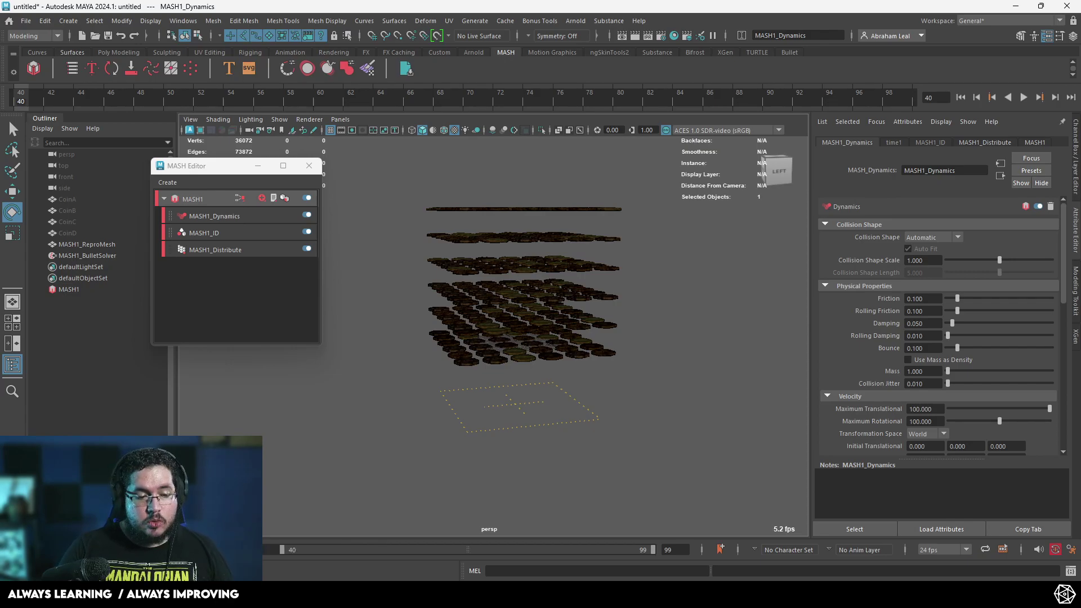
- Start the playback range at frame 1 and extend the animation and playback end to frame 200
{"action": "left_click_drag", "start_coordinate": [280, 552], "coordinate": [33, 554]}
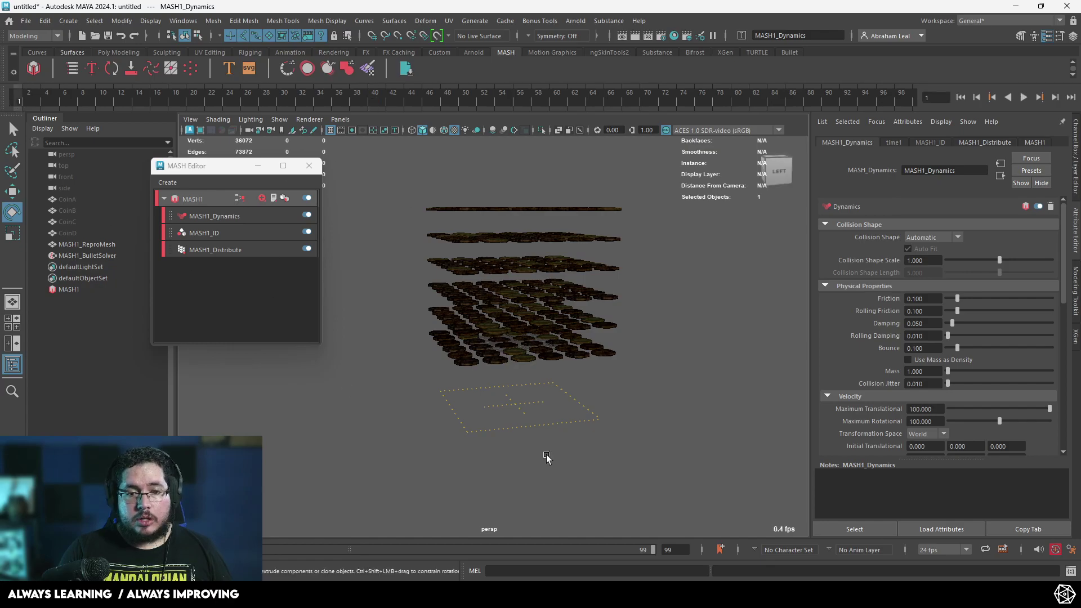
{"action": "middle_click_drag", "start_coordinate": [639, 354], "coordinate": [612, 324], "text": "alt"}
{"action": "right_click_drag", "start_coordinate": [612, 324], "coordinate": [541, 304], "text": "alt"}
{"action": "left_click_drag", "start_coordinate": [675, 550], "coordinate": [659, 551]}
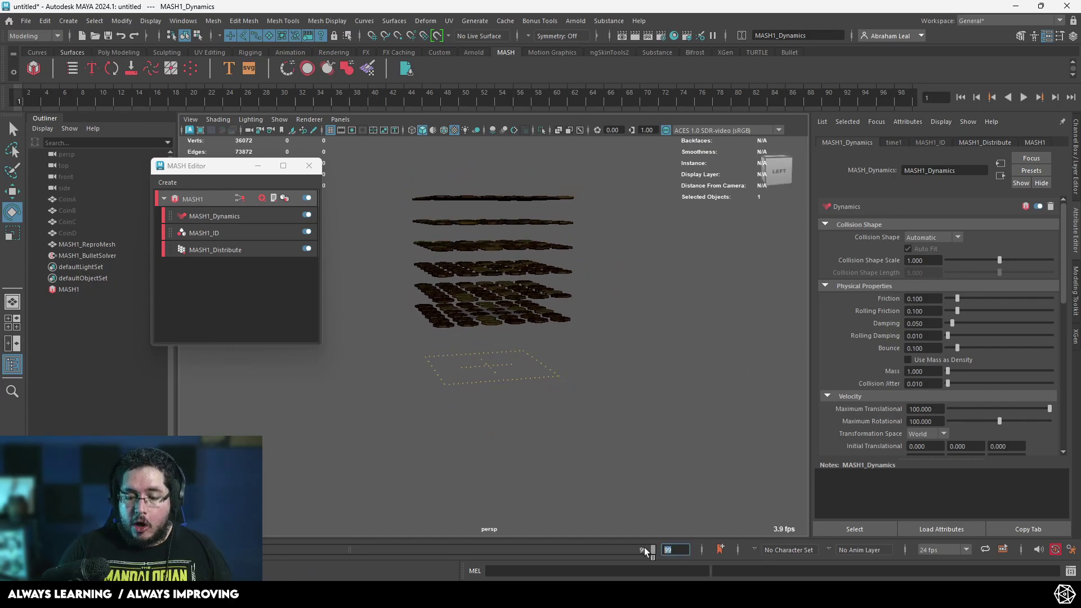
{"action": "type", "text": "200"}
{"action": "key", "text": "Return"}
{"action": "left_click_drag", "start_coordinate": [354, 550], "coordinate": [671, 516]}
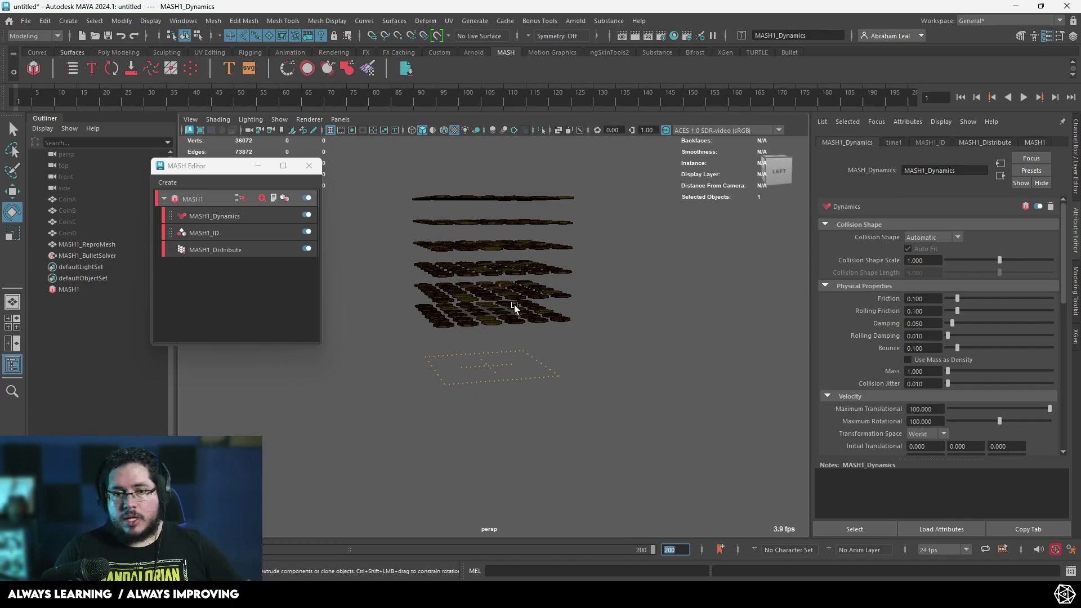
- Play the coin drop simulation, stop it at frame 142 and inspect the settled pile up close
{"action": "left_click_drag", "start_coordinate": [514, 308], "coordinate": [506, 330], "text": "alt"}
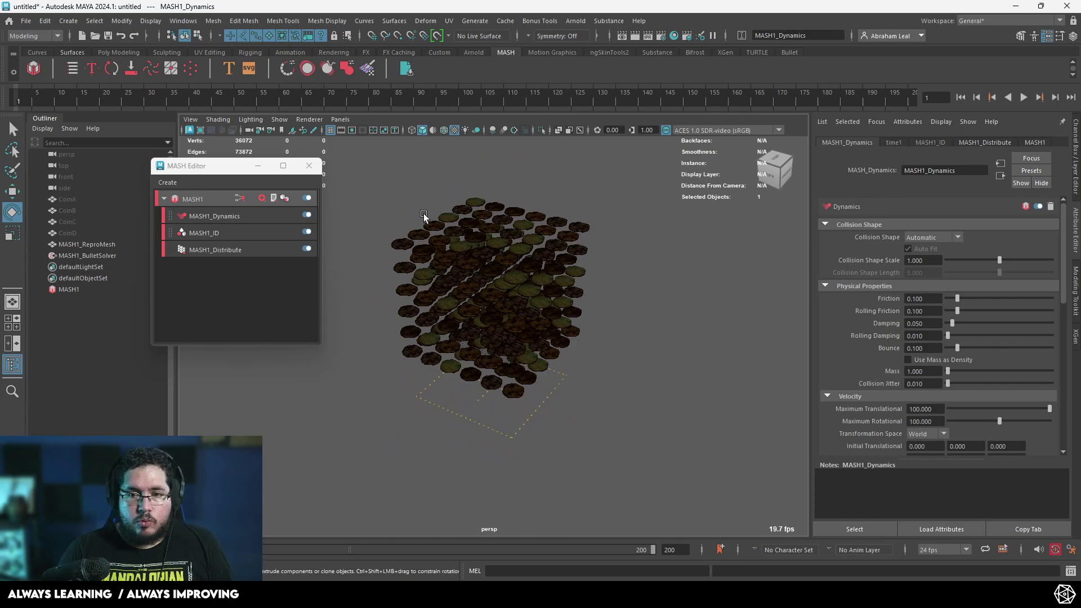
{"action": "left_click", "coordinate": [1024, 97]}
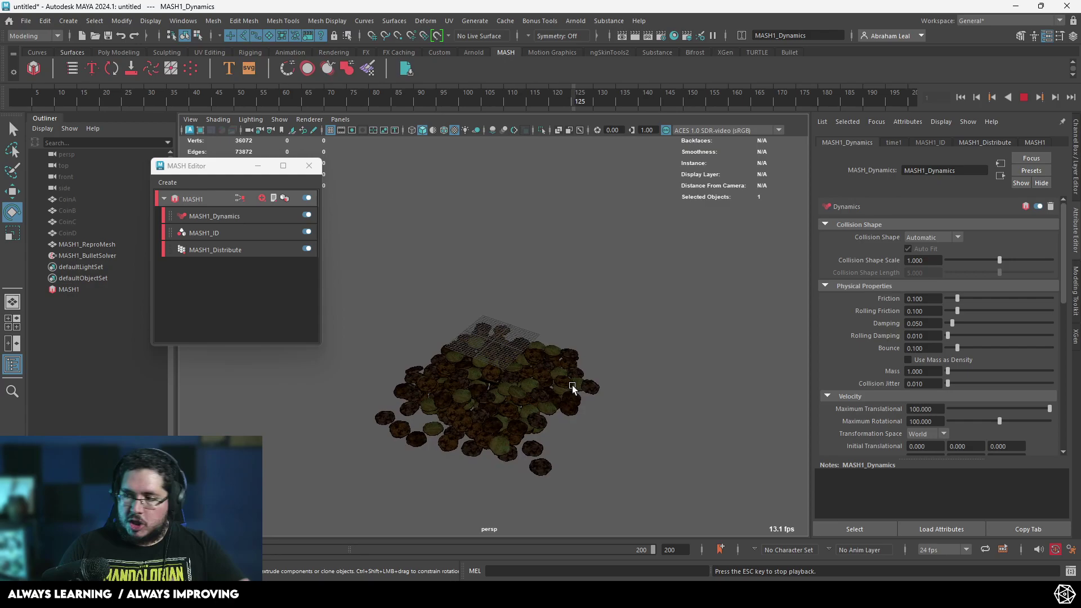
{"action": "left_click", "coordinate": [1023, 97]}
{"action": "left_click_drag", "start_coordinate": [570, 383], "coordinate": [571, 347], "text": "alt"}
{"action": "right_click_drag", "start_coordinate": [572, 346], "coordinate": [653, 330], "text": "alt"}
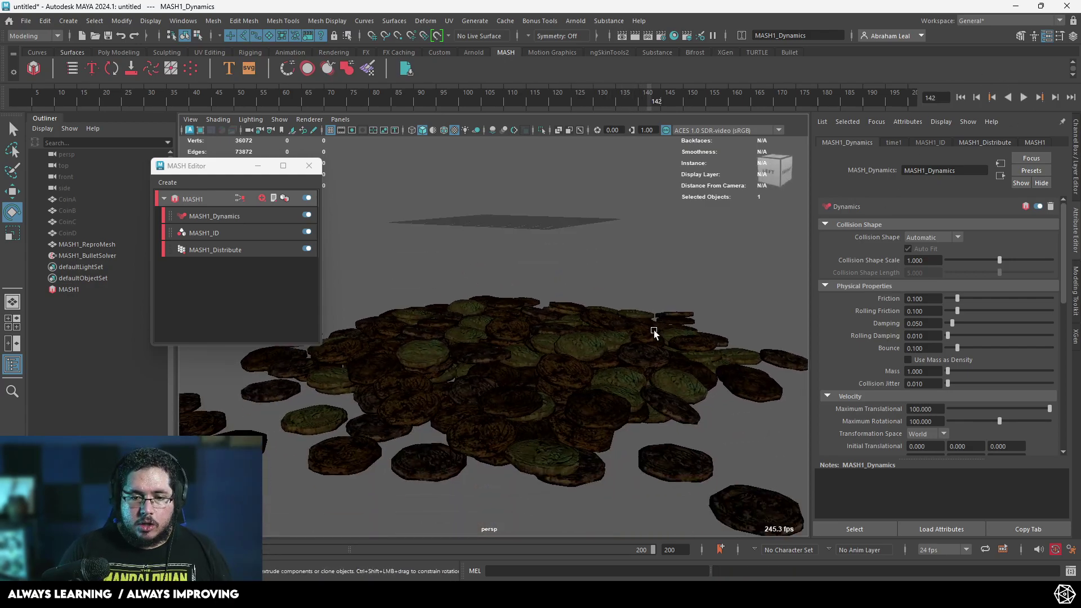
{"action": "left_click_drag", "start_coordinate": [653, 330], "coordinate": [596, 376], "text": "alt"}
{"action": "right_click_drag", "start_coordinate": [595, 376], "coordinate": [366, 321], "text": "alt"}
- Duplicate the settled coin mesh, placing the copy along Z beside the original pile, and delete the copy
{"action": "left_click", "coordinate": [471, 315]}
{"action": "left_click_drag", "start_coordinate": [576, 363], "coordinate": [535, 392], "text": "alt"}
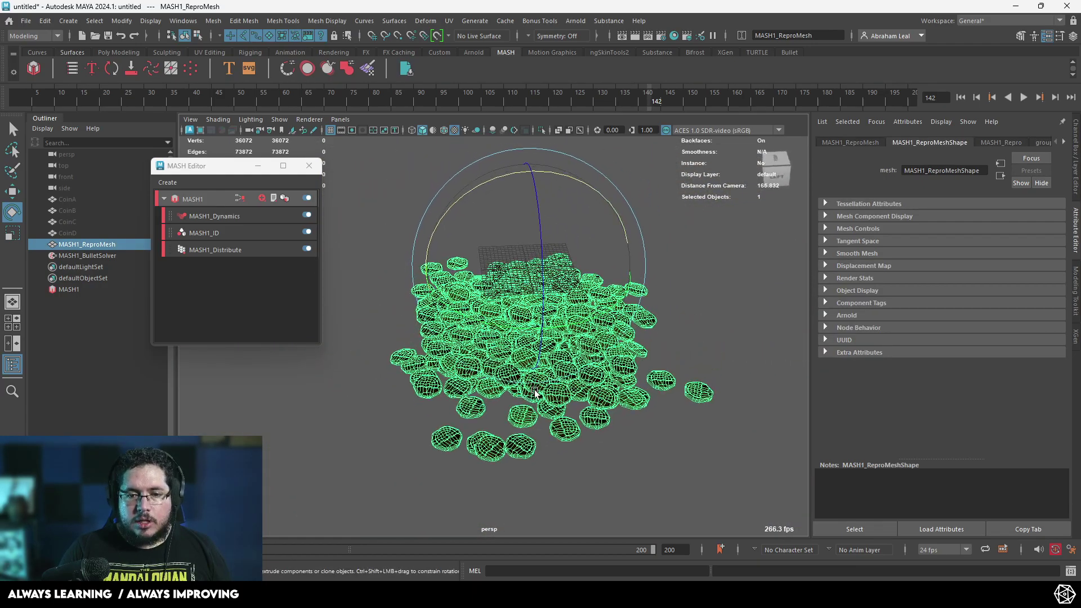
{"action": "scroll", "coordinate": [535, 392], "scroll_direction": "down", "scroll_amount": 6}
{"action": "key", "text": "ctrl+d"}
{"action": "key", "text": "w"}
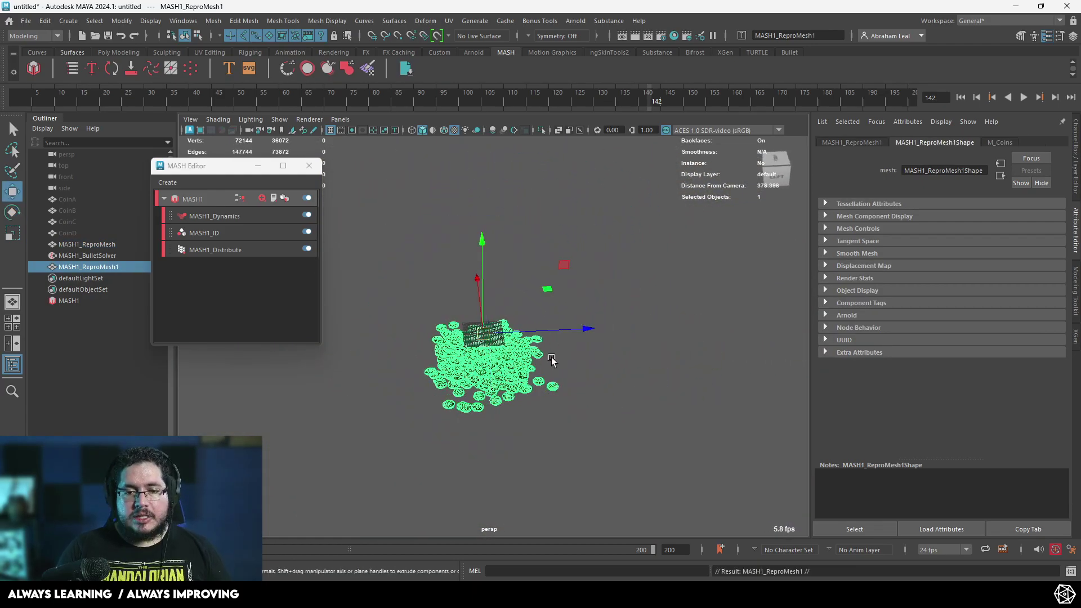
{"action": "left_click_drag", "start_coordinate": [581, 329], "coordinate": [779, 309]}
{"action": "left_click", "coordinate": [663, 422]}
{"action": "middle_click_drag", "start_coordinate": [663, 422], "coordinate": [595, 374], "text": "alt"}
{"action": "right_click_drag", "start_coordinate": [595, 375], "coordinate": [710, 344], "text": "alt"}
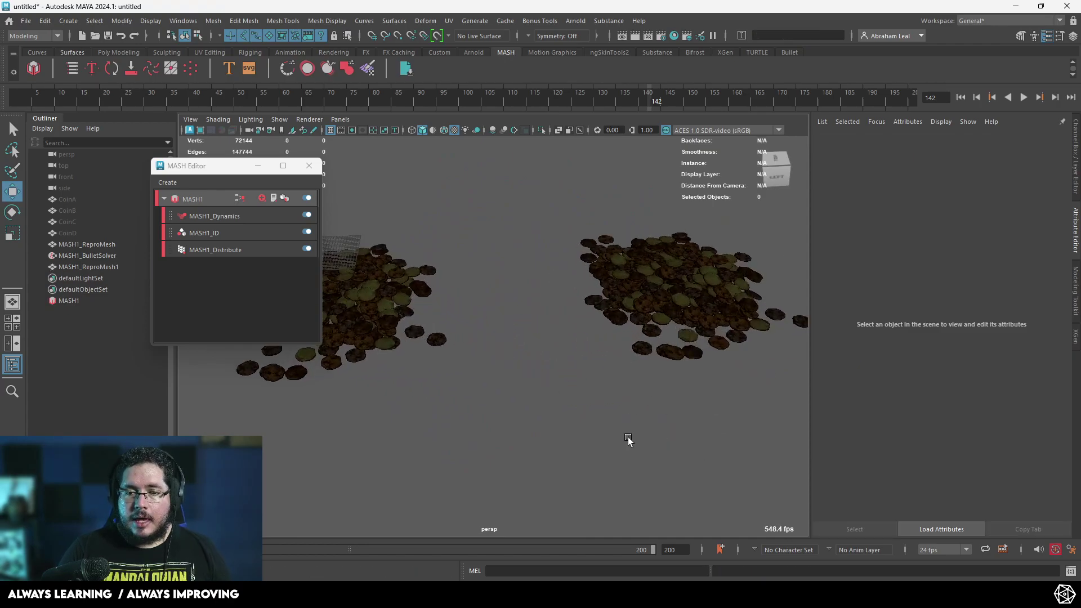
{"action": "left_click_drag", "start_coordinate": [628, 440], "coordinate": [668, 361], "text": "alt"}
{"action": "left_click", "coordinate": [670, 364]}
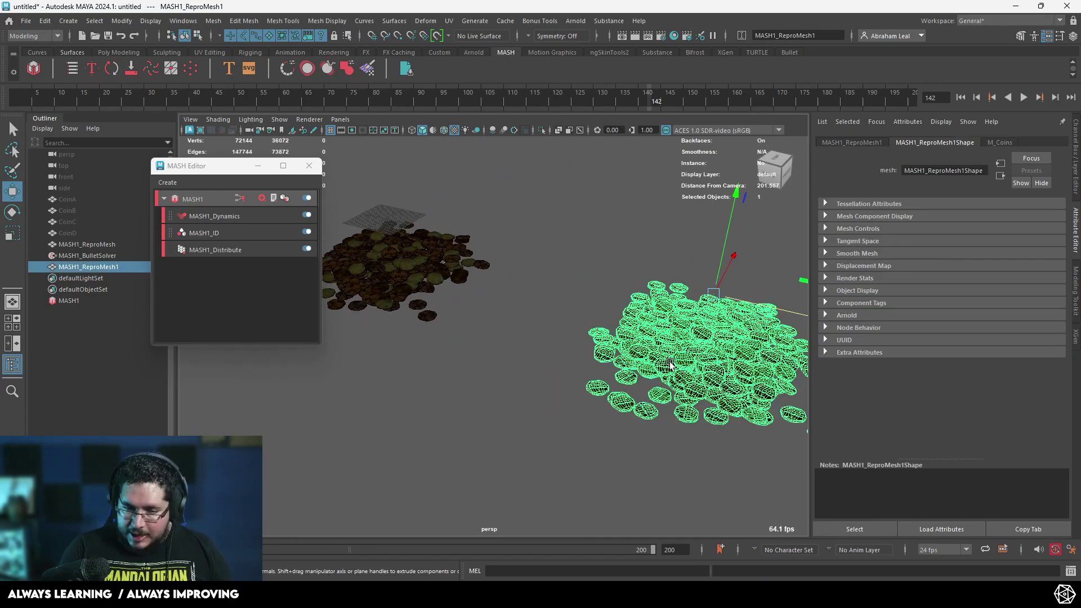
{"action": "key", "text": "Delete"}
- Return the timeline to frame 1 to reset the coin simulation
{"action": "left_click_drag", "start_coordinate": [773, 109], "coordinate": [461, 112]}
{"action": "left_click", "coordinate": [961, 100]}
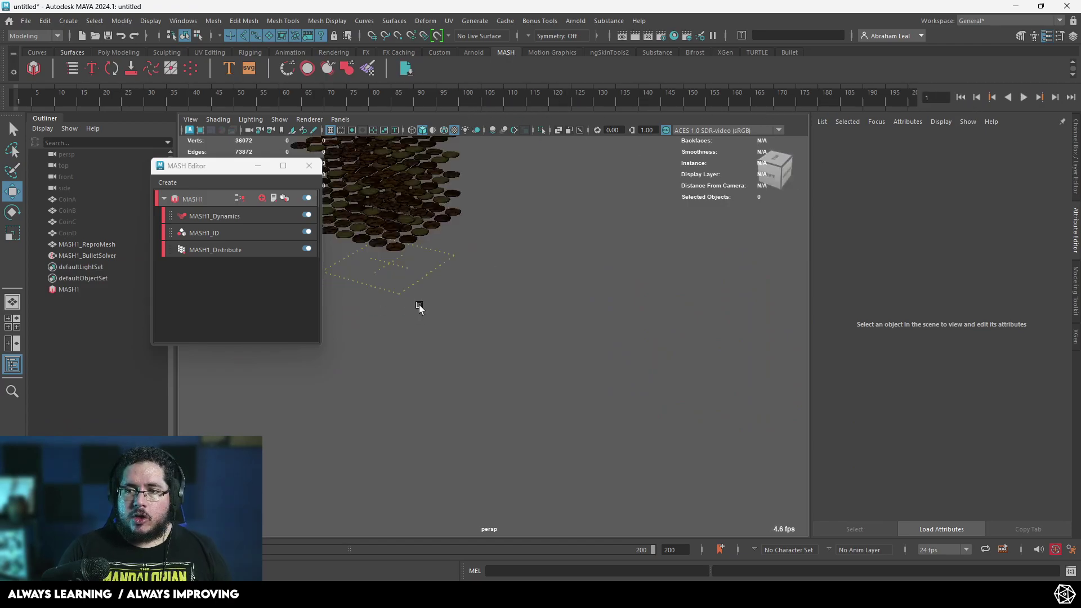
{"action": "middle_click_drag", "start_coordinate": [494, 308], "coordinate": [593, 367], "text": "alt"}
{"action": "right_click_drag", "start_coordinate": [593, 368], "coordinate": [537, 313], "text": "alt"}
{"action": "middle_click_drag", "start_coordinate": [538, 313], "coordinate": [564, 344], "text": "alt"}
{"action": "right_click_drag", "start_coordinate": [564, 345], "coordinate": [648, 376], "text": "alt"}
{"action": "middle_click_drag", "start_coordinate": [647, 376], "coordinate": [650, 415], "text": "alt"}
{"action": "right_click_drag", "start_coordinate": [649, 415], "coordinate": [659, 451], "text": "alt"}
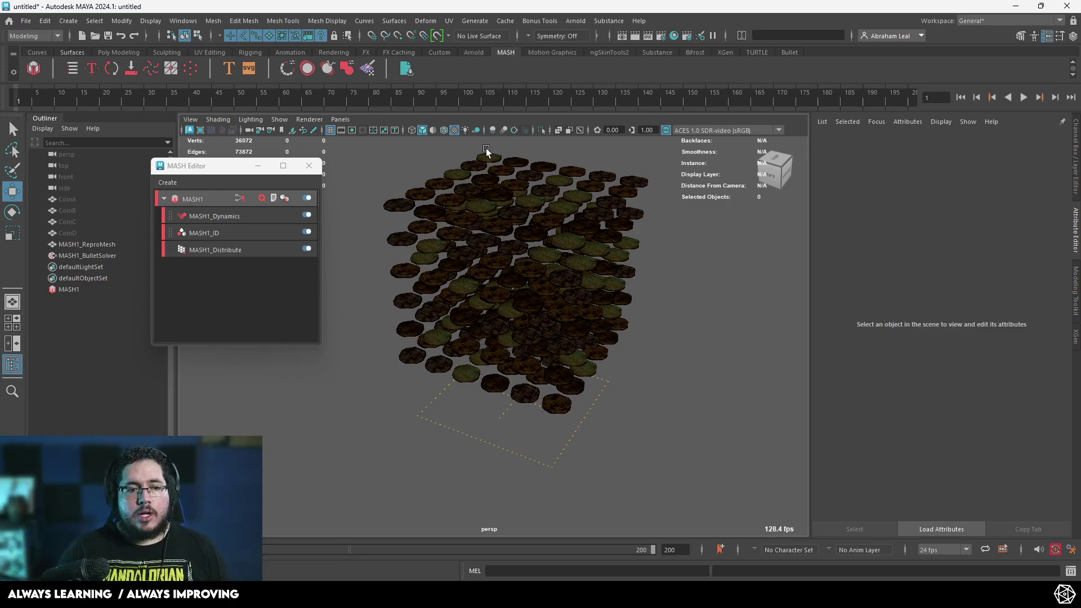
- Add a Random node to the MASH1 network with Position X, Y and Z at about 2.16, 2.63 and 2.26
{"action": "left_click", "coordinate": [259, 197]}
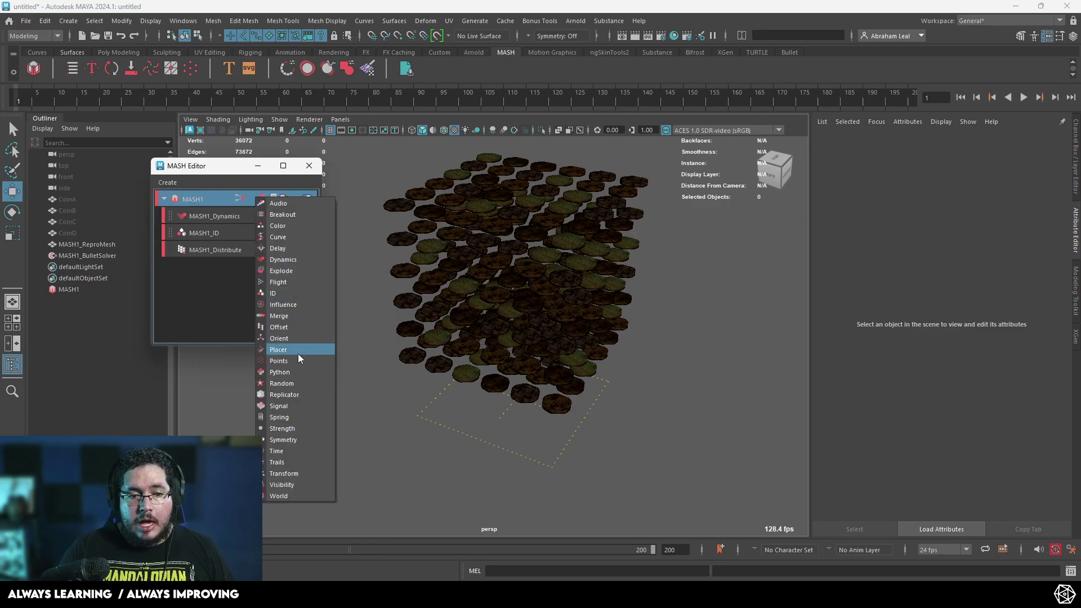
{"action": "left_click", "coordinate": [287, 381]}
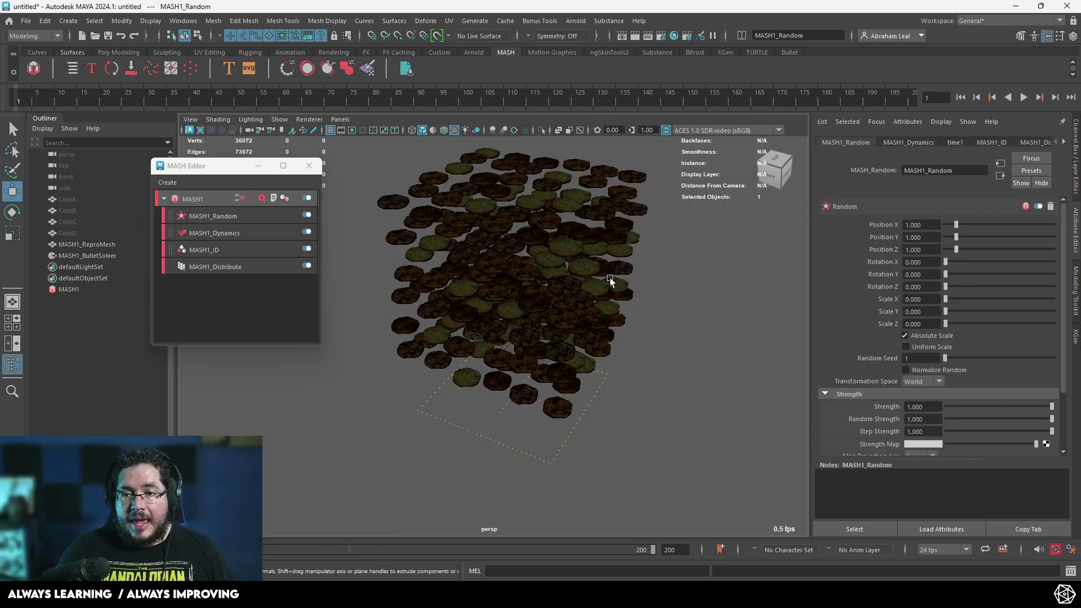
{"action": "left_click_drag", "start_coordinate": [956, 224], "coordinate": [970, 249]}
{"action": "left_click_drag", "start_coordinate": [658, 299], "coordinate": [536, 303], "text": "alt"}
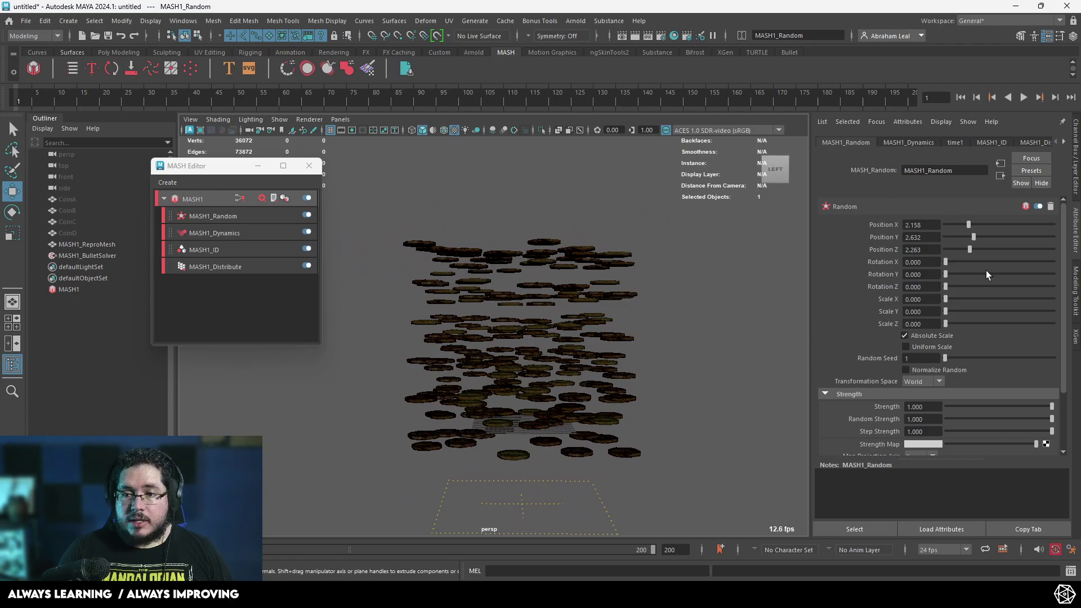
- Set the Random node's Rotation X, Y and Z to about 98.5, 40.7 and 15.2, and enable Uniform Scale
{"action": "left_click_drag", "start_coordinate": [946, 262], "coordinate": [1003, 261]}
{"action": "left_click_drag", "start_coordinate": [642, 293], "coordinate": [666, 299], "text": "alt"}
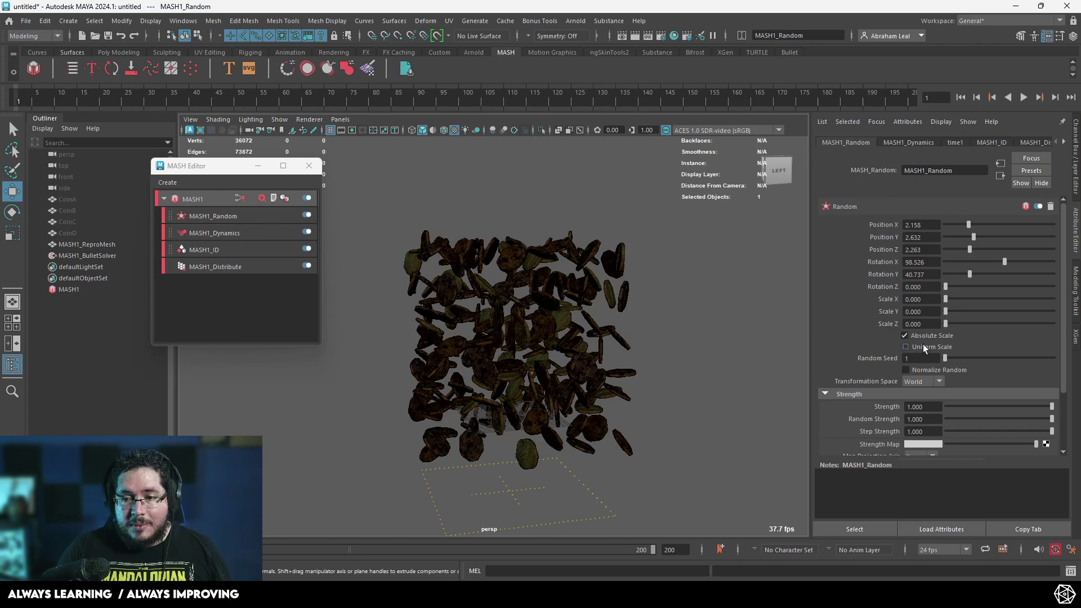
{"action": "left_click_drag", "start_coordinate": [945, 287], "coordinate": [953, 287]}
{"action": "left_click_drag", "start_coordinate": [585, 360], "coordinate": [546, 344], "text": "alt"}
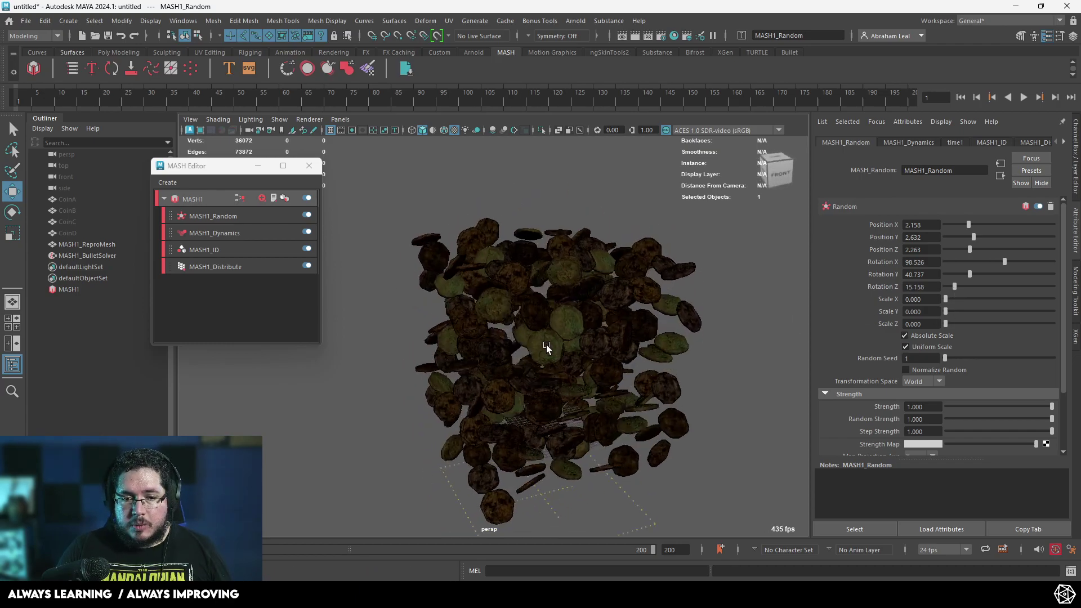
{"action": "right_click_drag", "start_coordinate": [545, 345], "coordinate": [579, 357], "text": "alt"}
{"action": "left_click_drag", "start_coordinate": [579, 357], "coordinate": [610, 373], "text": "alt"}
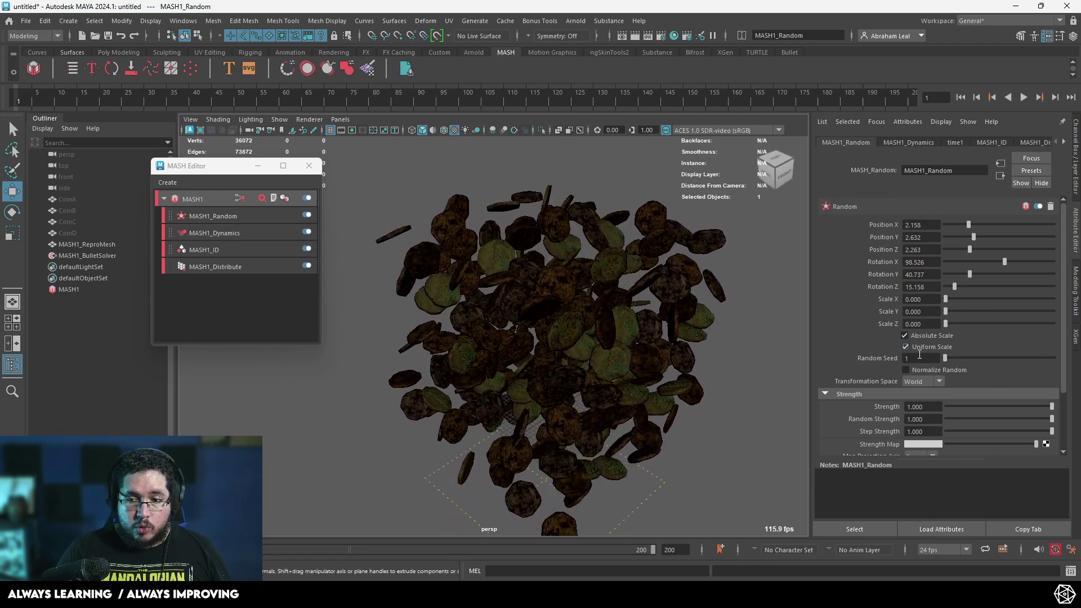
- Show the MASH1_BulletSolver ground settings and play the randomized coin drop, ending back at frame 1
{"action": "right_click_drag", "start_coordinate": [608, 359], "coordinate": [529, 332], "text": "alt"}
{"action": "left_click_drag", "start_coordinate": [529, 332], "coordinate": [557, 307], "text": "alt"}
{"action": "middle_click_drag", "start_coordinate": [558, 307], "coordinate": [565, 237], "text": "alt"}
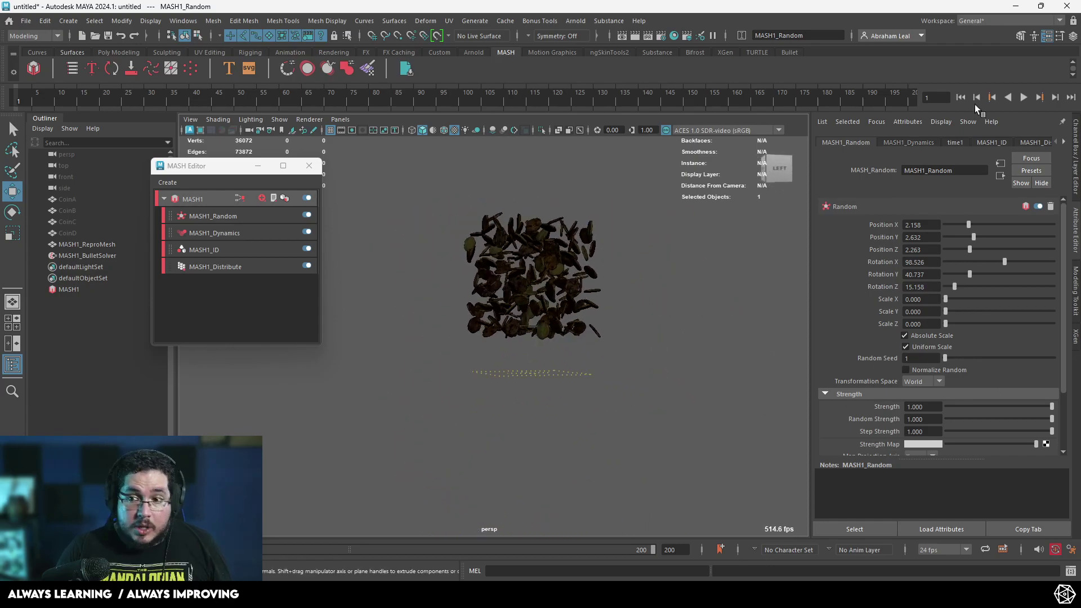
{"action": "left_click_drag", "start_coordinate": [555, 369], "coordinate": [557, 382], "text": "alt"}
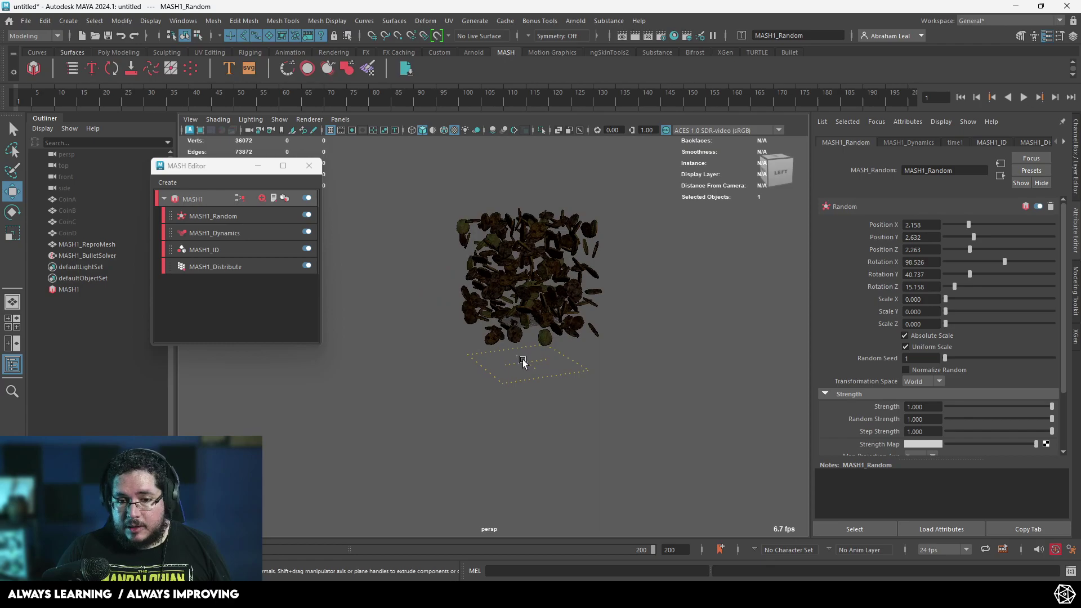
{"action": "left_click", "coordinate": [88, 257]}
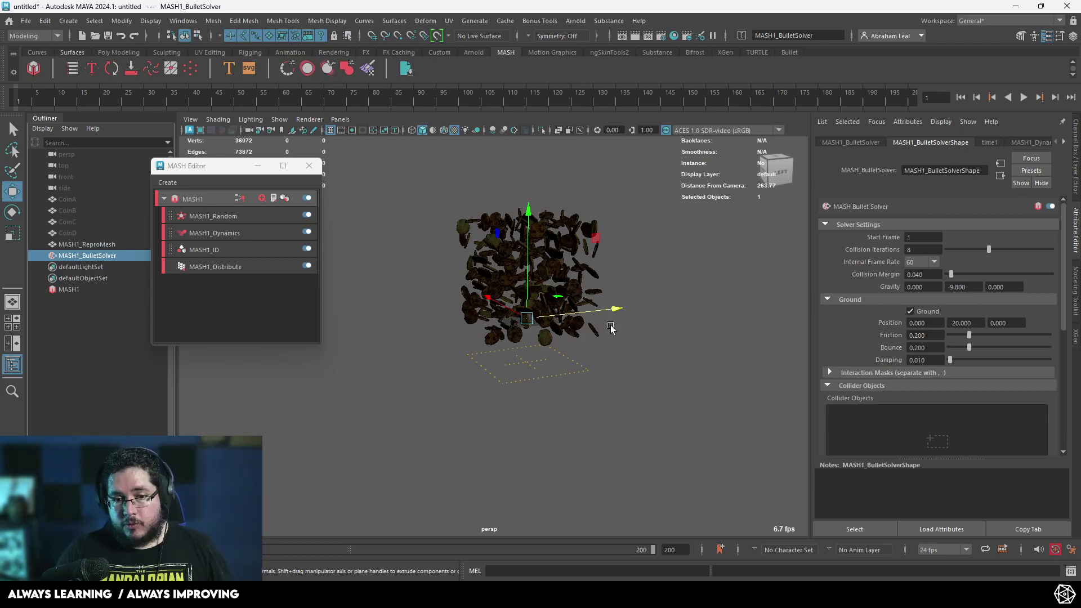
{"action": "left_click", "coordinate": [1024, 97]}
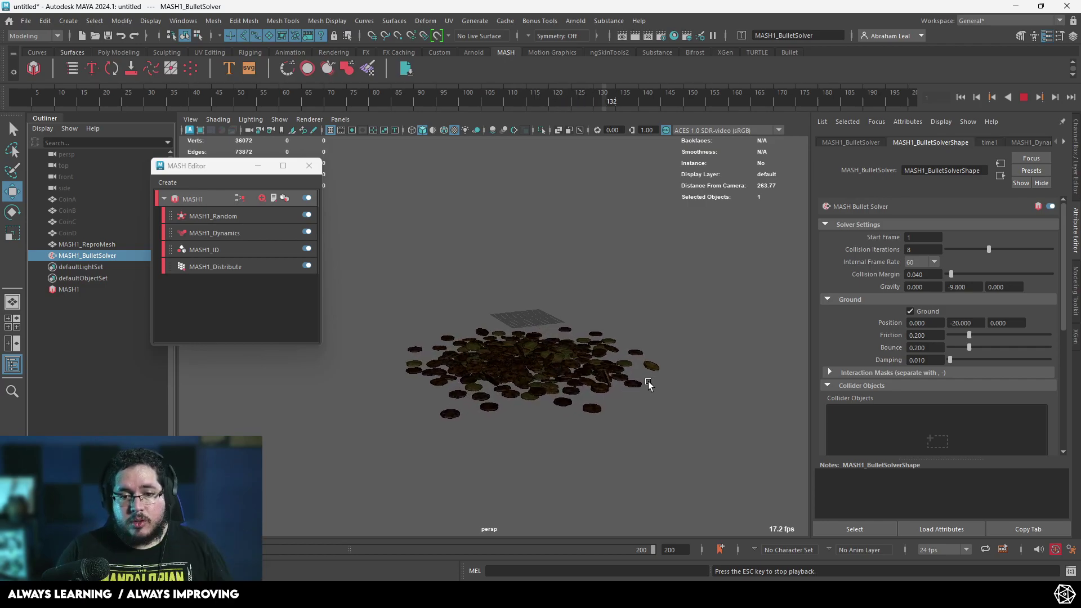
{"action": "left_click_drag", "start_coordinate": [711, 478], "coordinate": [718, 495], "text": "alt"}
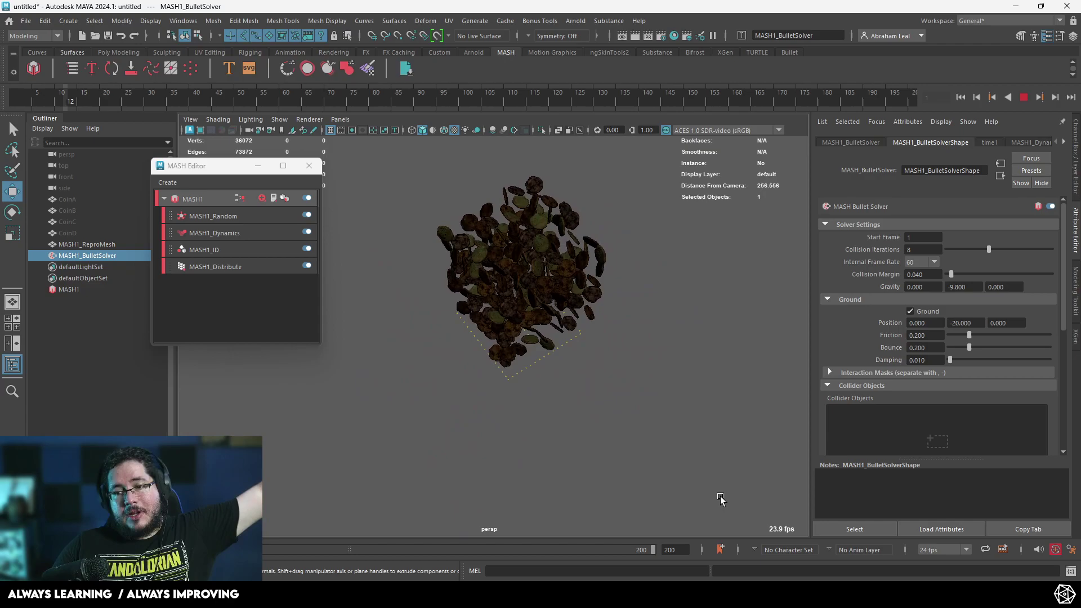
{"action": "left_click", "coordinate": [1022, 99]}
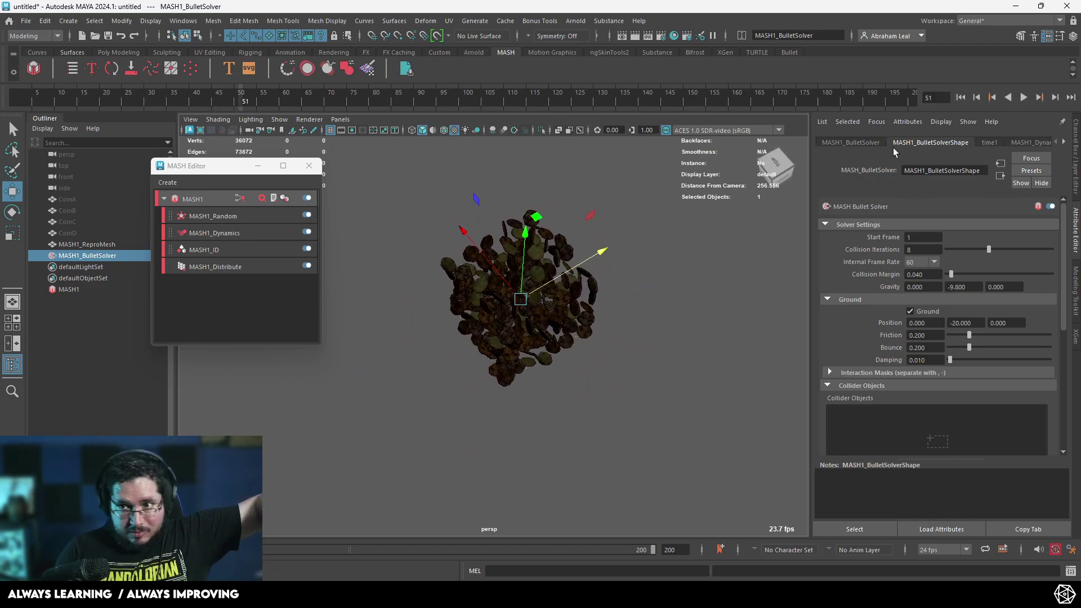
{"action": "left_click", "coordinate": [960, 97]}
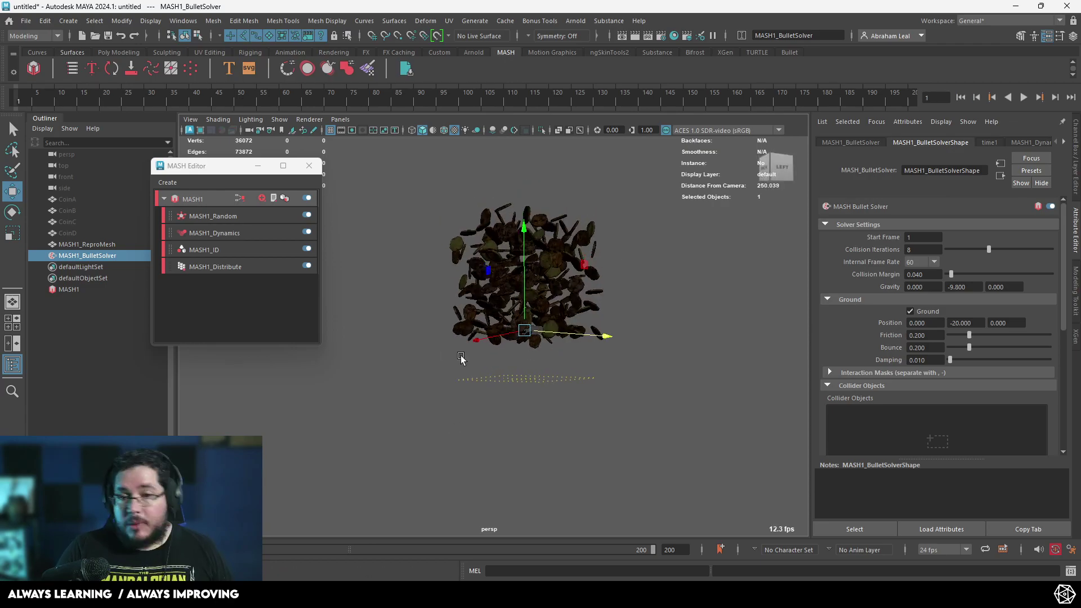
- Raise the MASH1_Dynamics Friction to 0.380 and play the simulation, stopping at frame 152 to inspect the pile
{"action": "left_click", "coordinate": [222, 233]}
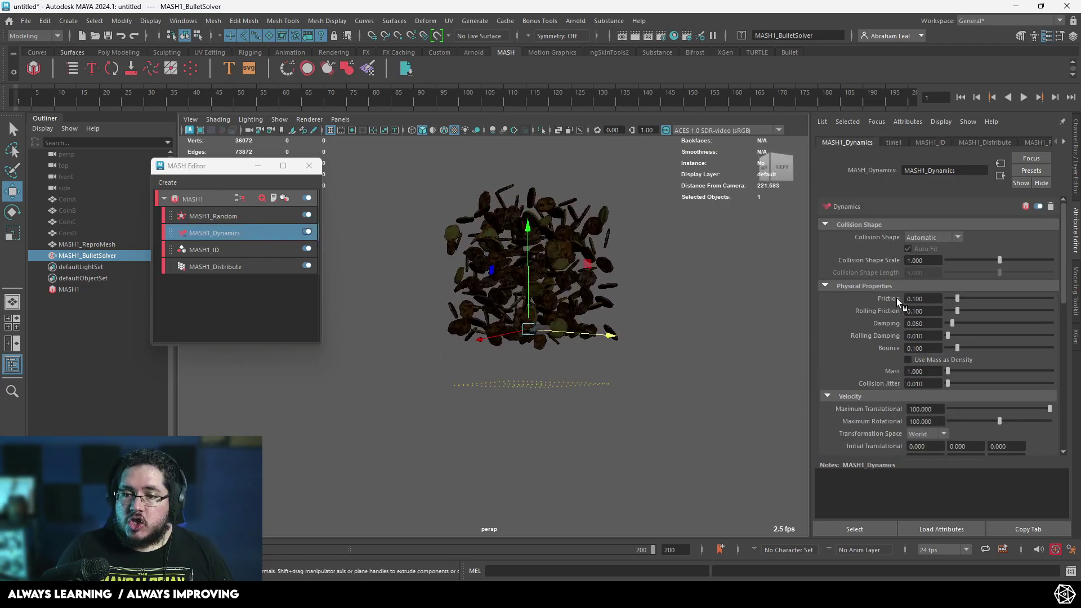
{"action": "left_click_drag", "start_coordinate": [959, 303], "coordinate": [984, 300]}
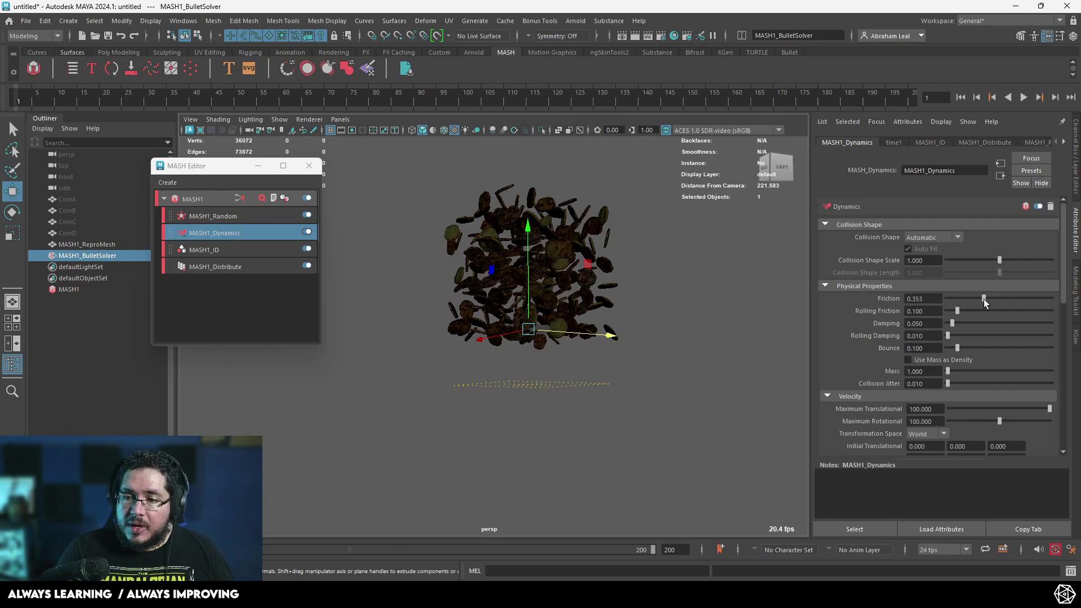
{"action": "left_click", "coordinate": [1023, 96]}
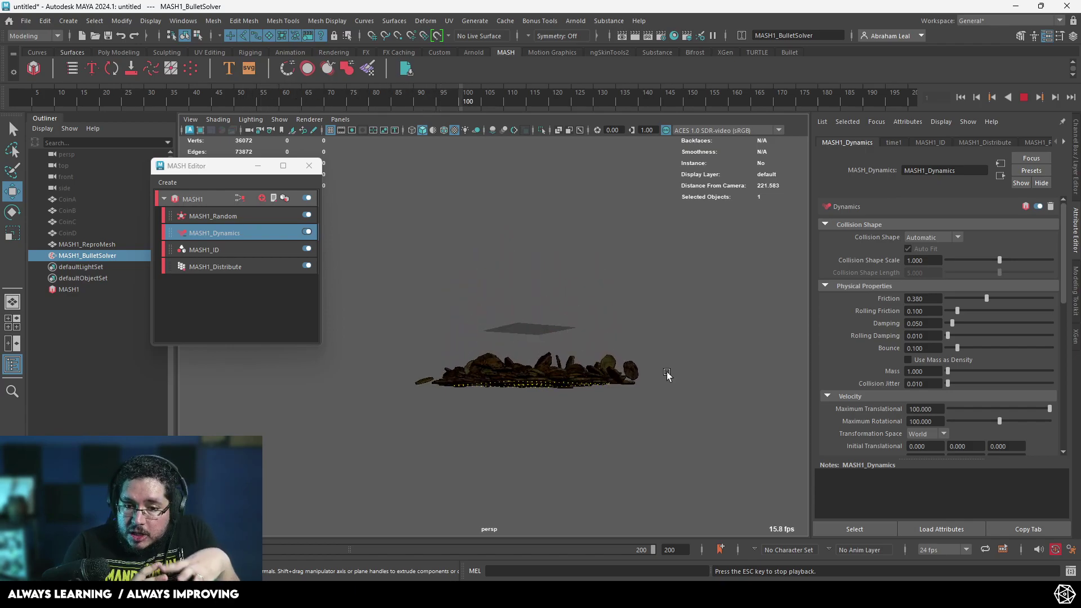
{"action": "left_click_drag", "start_coordinate": [665, 374], "coordinate": [676, 403], "text": "alt"}
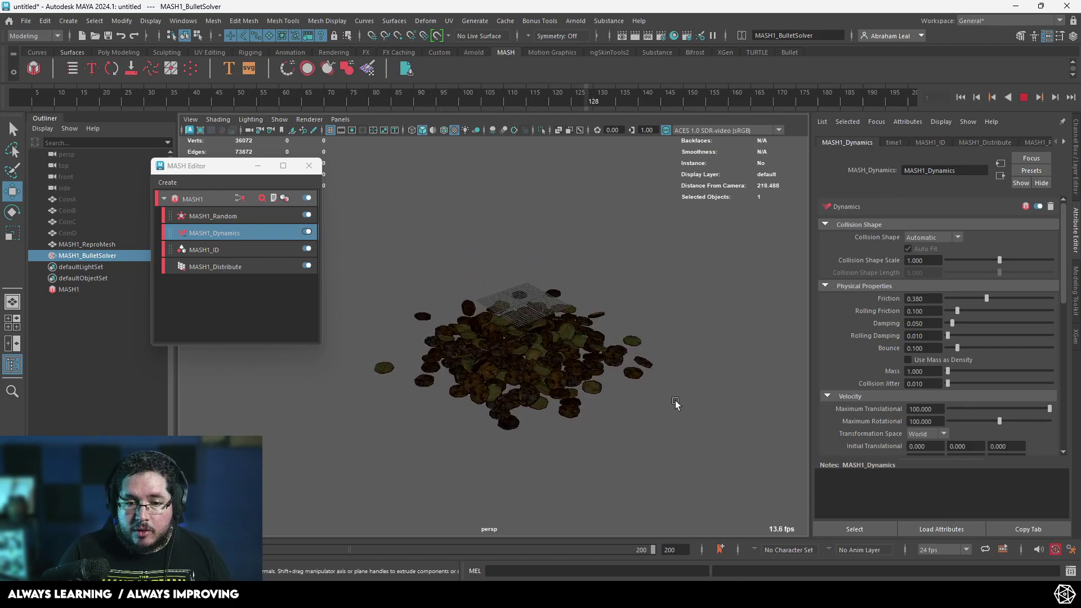
{"action": "left_click", "coordinate": [1025, 96]}
{"action": "left_click_drag", "start_coordinate": [710, 315], "coordinate": [571, 351], "text": "alt"}
{"action": "scroll", "coordinate": [607, 416], "scroll_direction": "up", "scroll_amount": 3}
- Duplicate the settled coin mesh, move the copy along X clear of the original pile, and select the copy
{"action": "left_click", "coordinate": [537, 358]}
{"action": "left_click_drag", "start_coordinate": [549, 414], "coordinate": [542, 423], "text": "alt"}
{"action": "key", "text": "ctrl+d"}
{"action": "left_click_drag", "start_coordinate": [398, 299], "coordinate": [678, 342]}
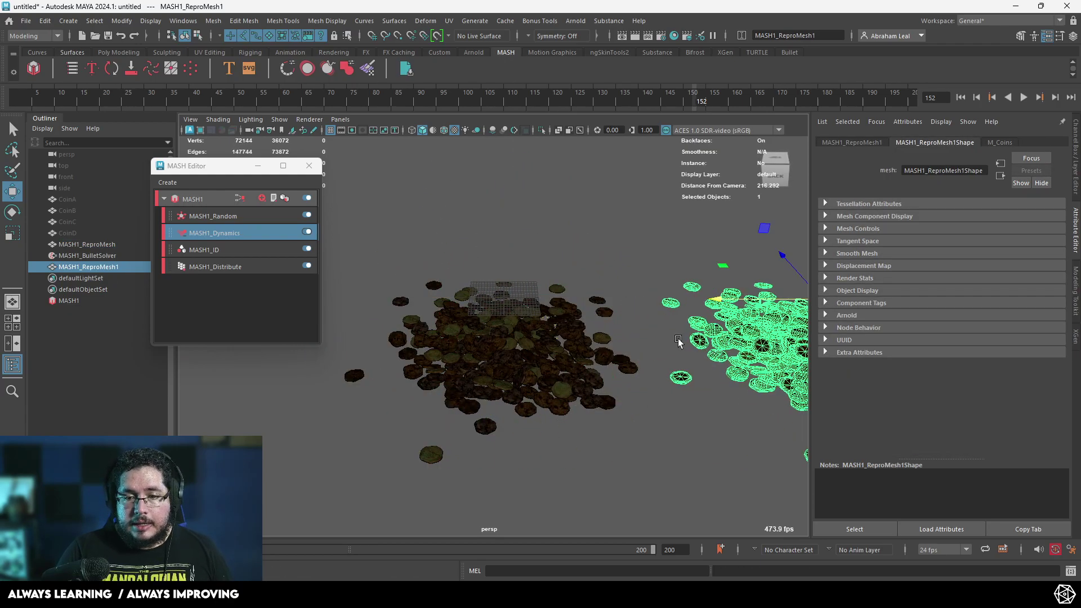
{"action": "middle_click_drag", "start_coordinate": [678, 343], "coordinate": [500, 321], "text": "alt"}
{"action": "scroll", "coordinate": [500, 321], "scroll_direction": "down", "scroll_amount": 3}
{"action": "left_click_drag", "start_coordinate": [503, 288], "coordinate": [621, 290]}
{"action": "left_click", "coordinate": [589, 236]}
{"action": "middle_click_drag", "start_coordinate": [684, 332], "coordinate": [499, 326], "text": "alt"}
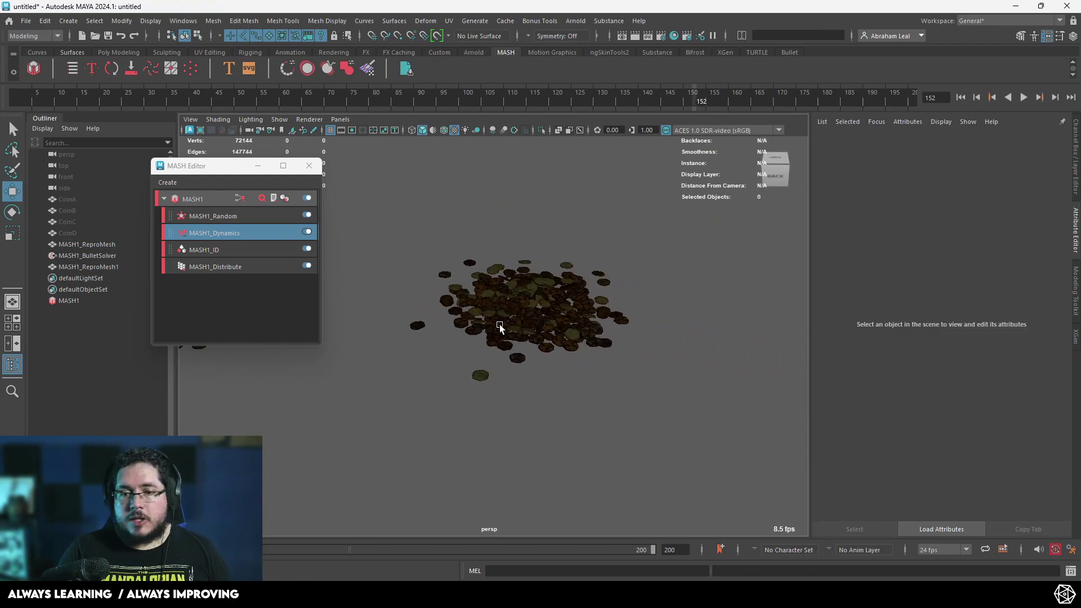
{"action": "right_click_drag", "start_coordinate": [499, 326], "coordinate": [639, 361], "text": "alt"}
{"action": "left_click", "coordinate": [592, 293]}
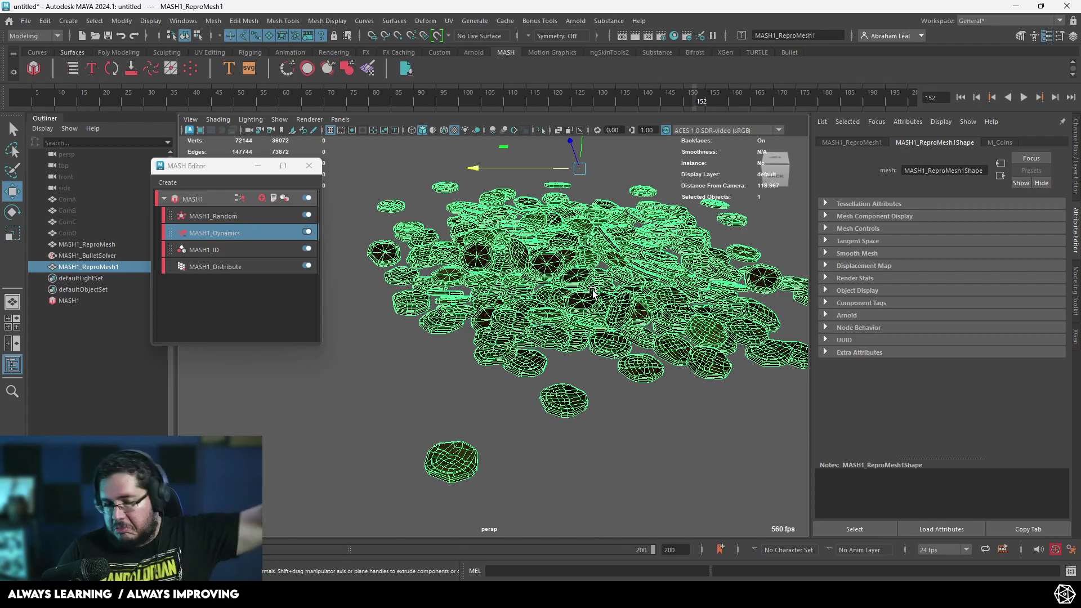
- Delete the duplicated coin pile beside the original and return the timeline to frame 1
{"action": "scroll", "coordinate": [596, 304], "scroll_direction": "down", "scroll_amount": 4}
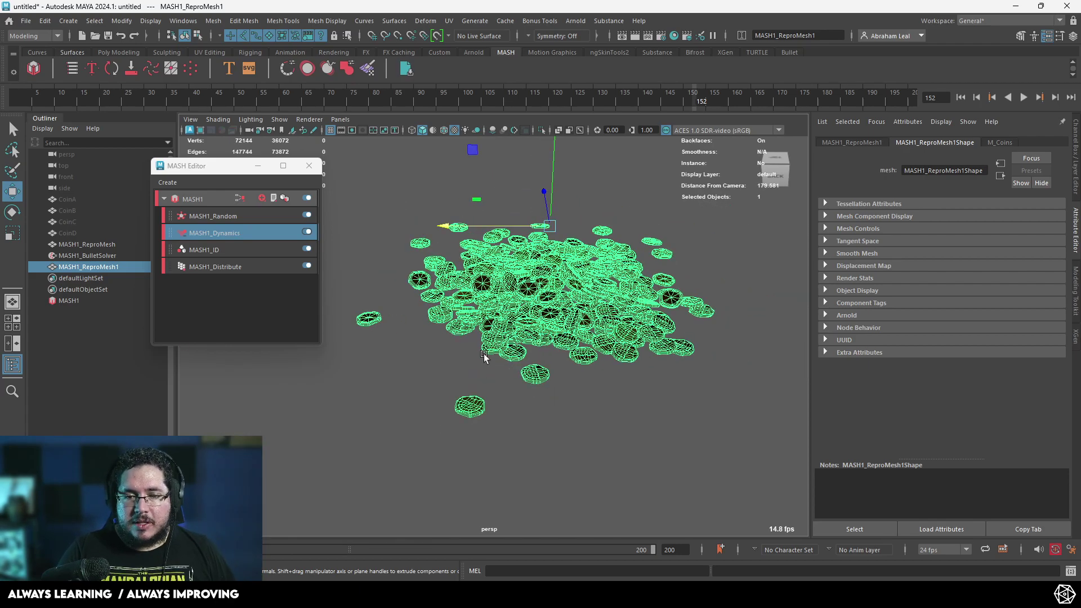
{"action": "left_click_drag", "start_coordinate": [484, 354], "coordinate": [622, 406], "text": "alt"}
{"action": "right_click_drag", "start_coordinate": [623, 405], "coordinate": [516, 427], "text": "alt"}
{"action": "left_click_drag", "start_coordinate": [516, 427], "coordinate": [625, 420], "text": "alt"}
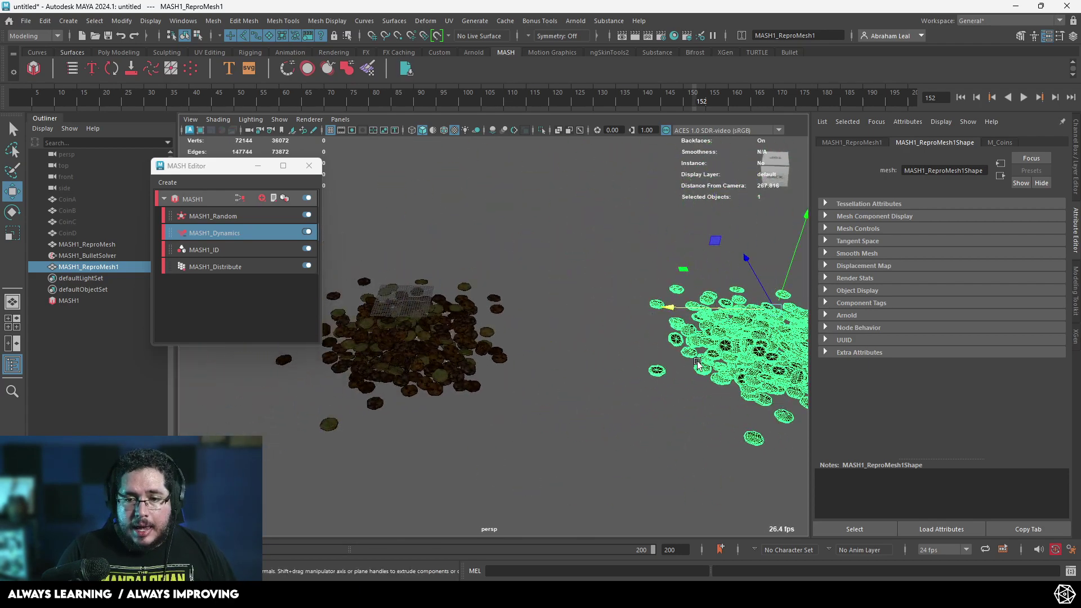
{"action": "key", "text": "Delete"}
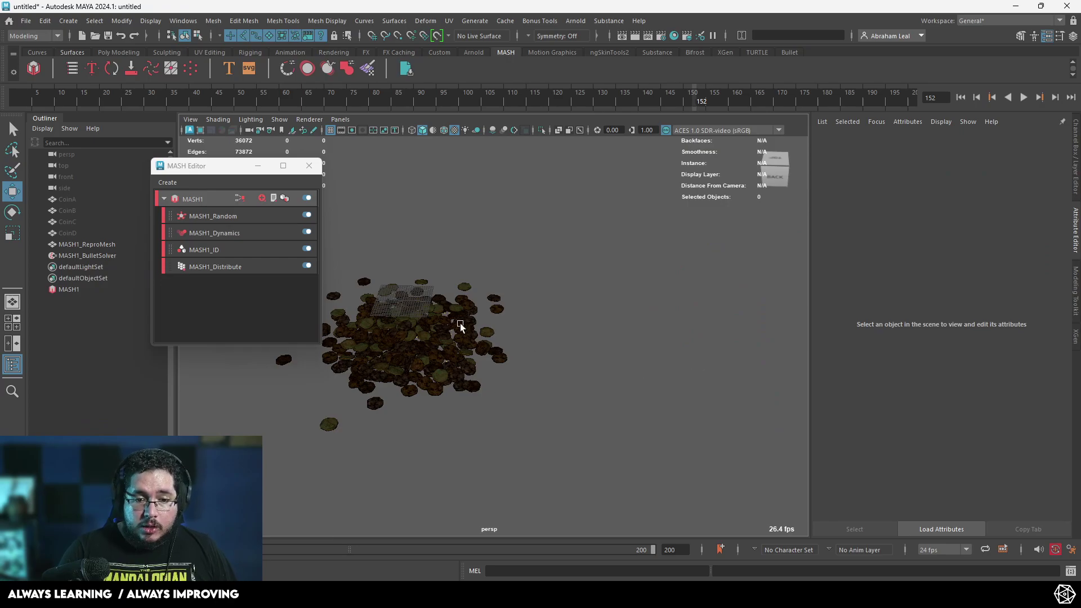
{"action": "left_click", "coordinate": [961, 96]}
{"action": "middle_click_drag", "start_coordinate": [521, 277], "coordinate": [591, 325], "text": "alt"}
{"action": "right_click_drag", "start_coordinate": [591, 324], "coordinate": [583, 350], "text": "alt"}
{"action": "left_click_drag", "start_coordinate": [583, 352], "coordinate": [243, 236], "text": "alt"}
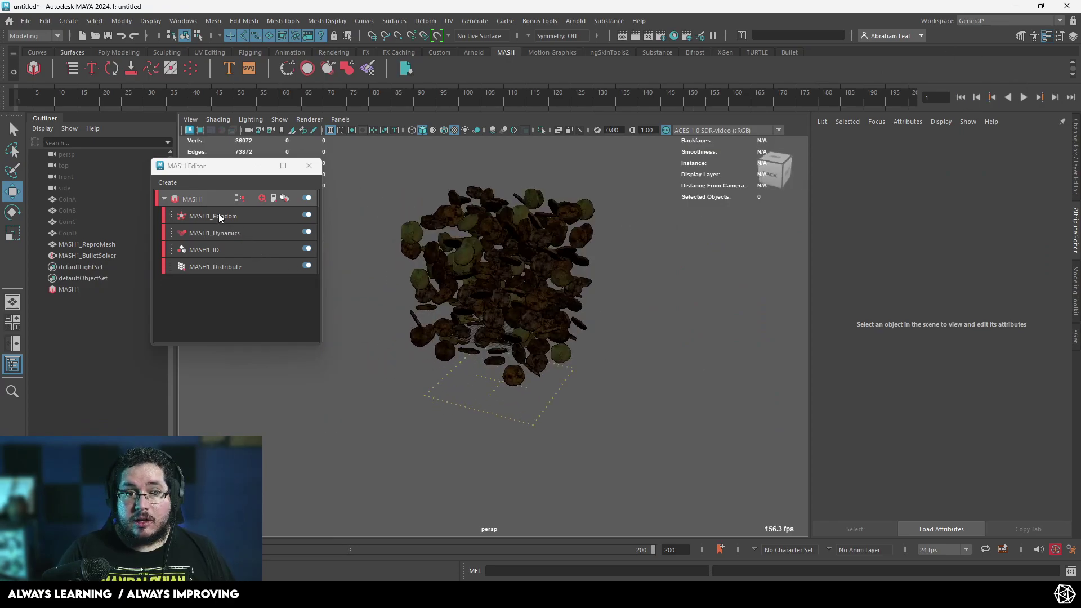
- Set MASH1_Distribute's Grid X, Y and Z to 10 and its Distance X, Y and Z to about 67.1, 63.9 and 68.2
{"action": "left_click", "coordinate": [217, 266]}
{"action": "double_click", "coordinate": [915, 307]}
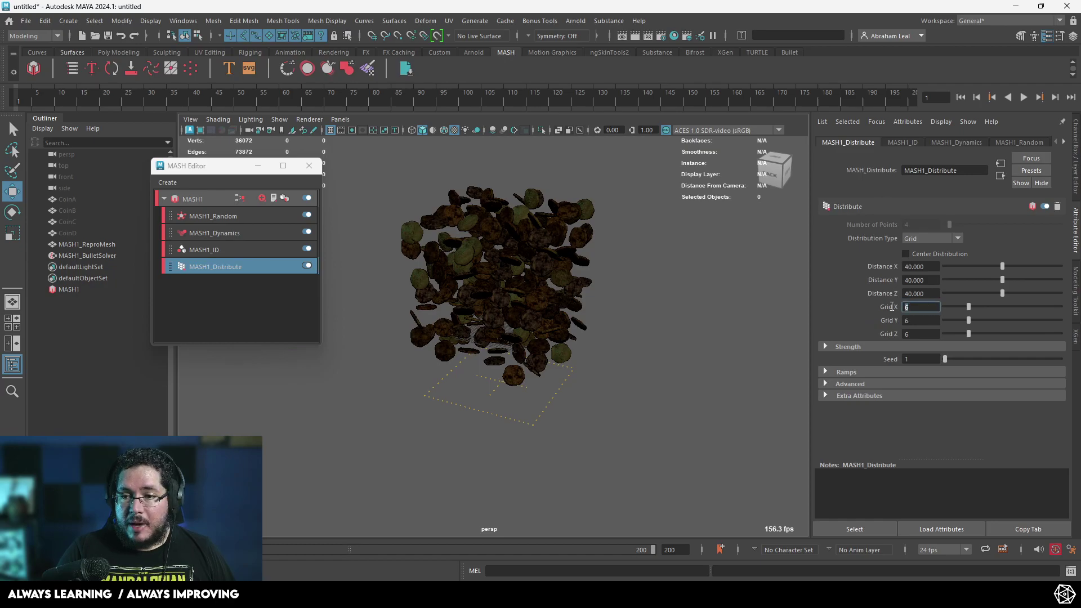
{"action": "type", "text": "10"}
{"action": "key", "text": "Tab"}
{"action": "type", "text": "10"}
{"action": "key", "text": "Tab"}
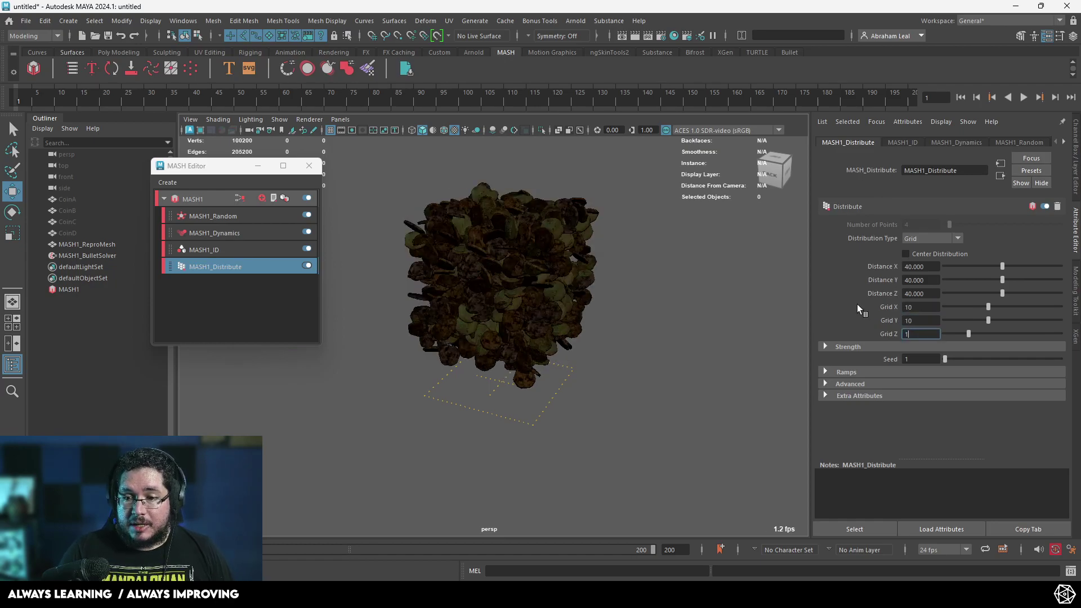
{"action": "type", "text": "10"}
{"action": "key", "text": "Return"}
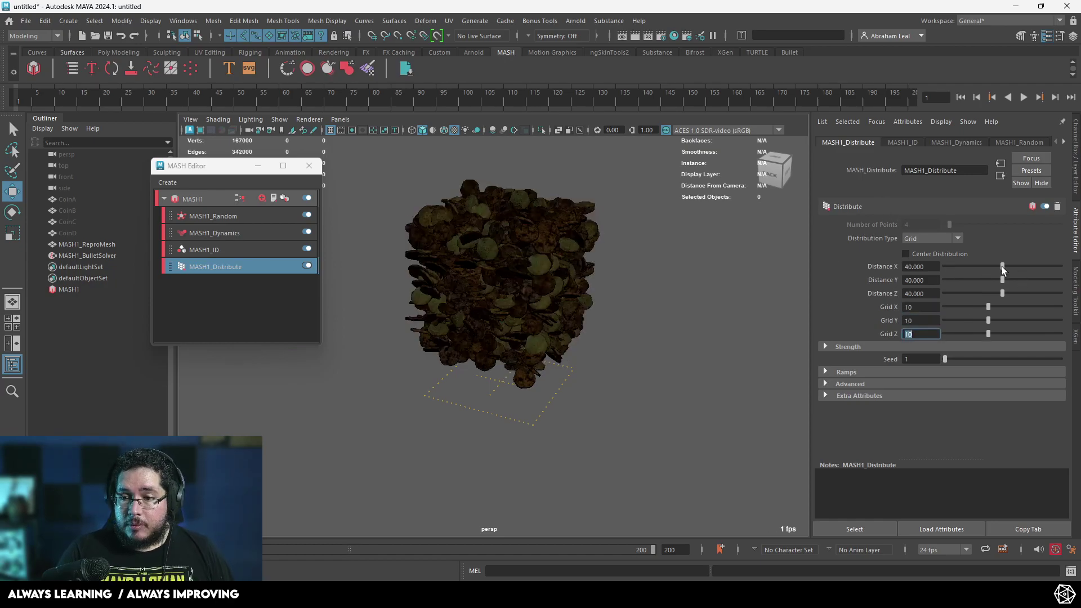
{"action": "left_click_drag", "start_coordinate": [1001, 266], "coordinate": [1042, 293]}
- Try a Grid Z value of 444 on MASH1_Distribute and set it back to 10
{"action": "type", "text": "444"}
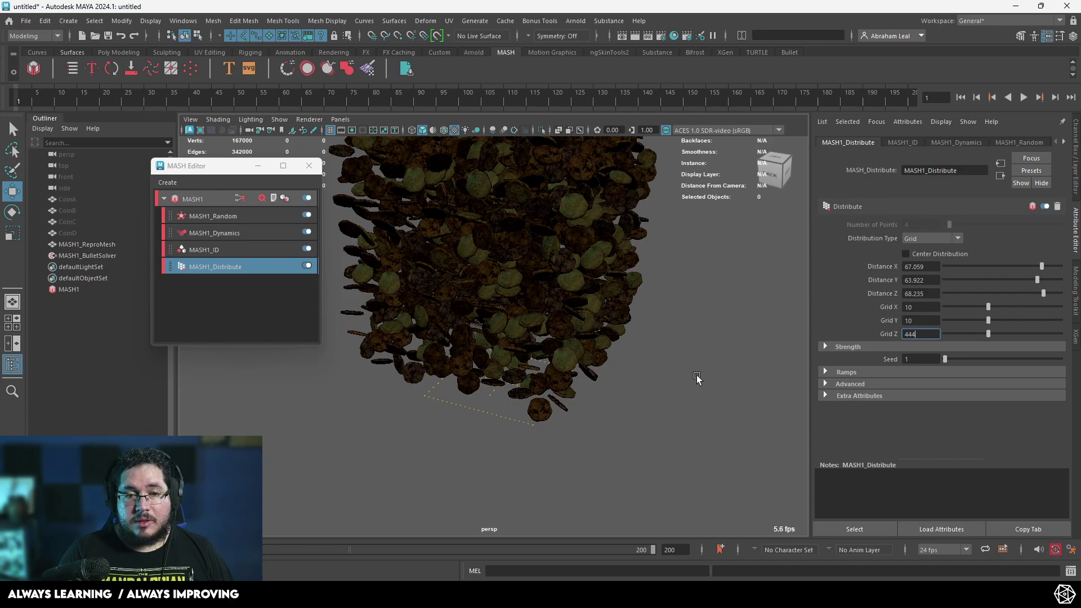
{"action": "key", "text": "Return"}
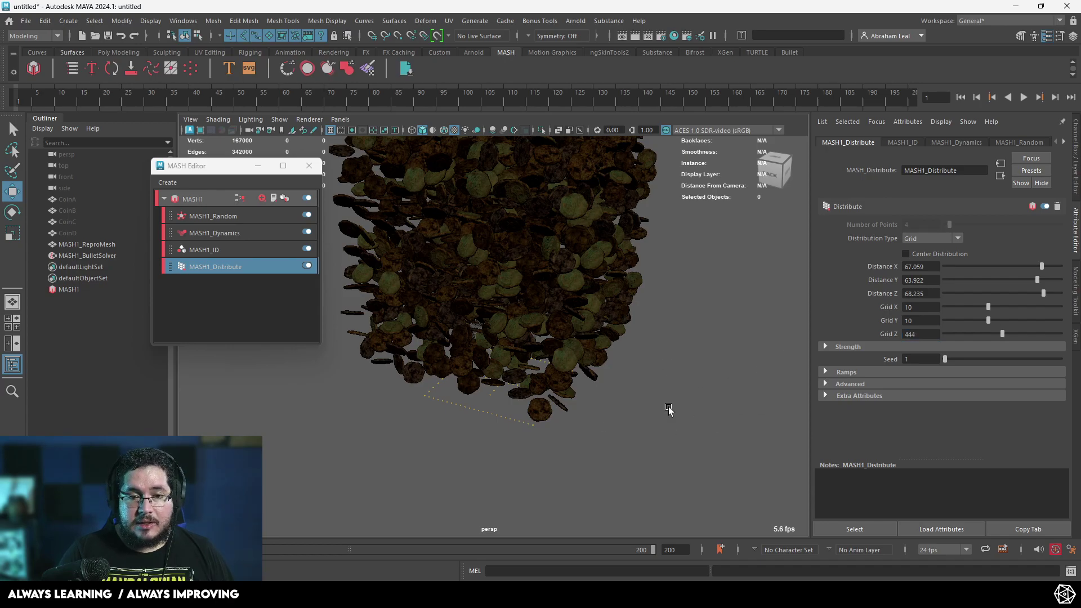
{"action": "scroll", "coordinate": [720, 327], "scroll_direction": "down", "scroll_amount": 5}
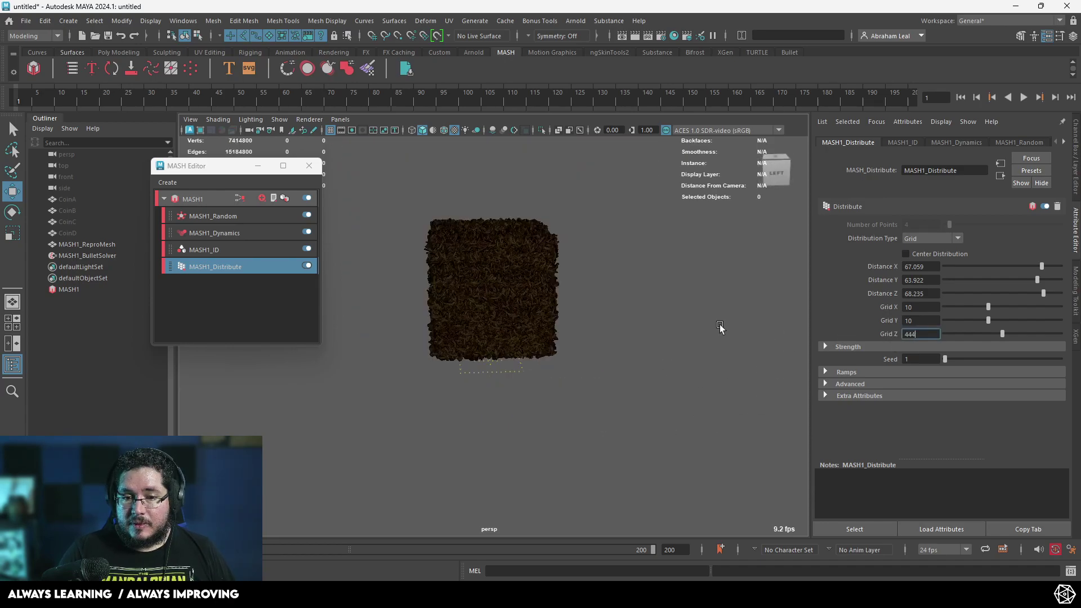
{"action": "left_click", "coordinate": [920, 334]}
{"action": "type", "text": "10"}
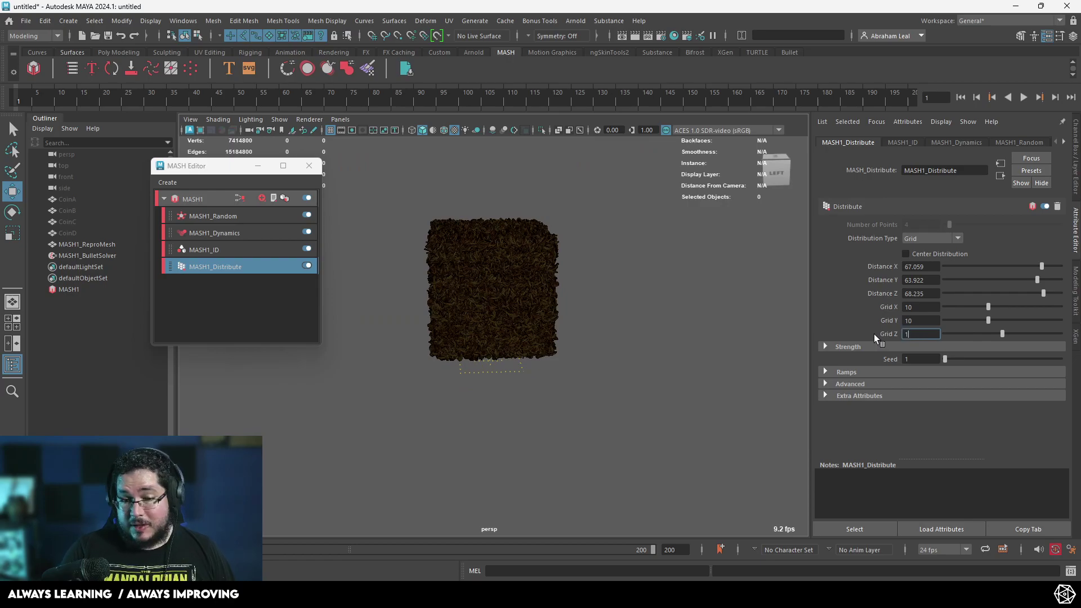
{"action": "key", "text": "Return"}
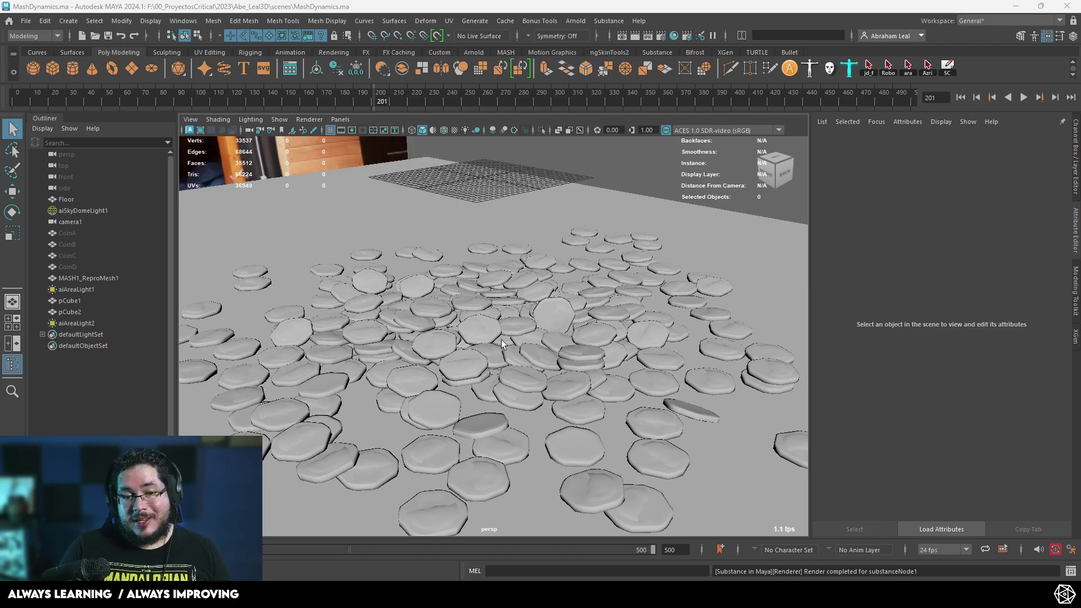
- Inspect the settled coin pile on the floor of the MashDynamics scene and turn on textured display
{"action": "left_click_drag", "start_coordinate": [501, 338], "coordinate": [511, 309], "text": "alt"}
{"action": "right_click_drag", "start_coordinate": [511, 309], "coordinate": [560, 383], "text": "alt"}
{"action": "mouse_move", "coordinate": [560, 383]}
{"action": "left_mouse_down", "text": "alt"}
{"action": "mouse_move", "coordinate": [490, 331]}
{"action": "mouse_move", "coordinate": [557, 400]}
{"action": "left_mouse_up", "text": "alt"}
{"action": "right_click_drag", "start_coordinate": [557, 400], "coordinate": [632, 372], "text": "alt"}
{"action": "left_click_drag", "start_coordinate": [632, 371], "coordinate": [408, 369], "text": "alt"}
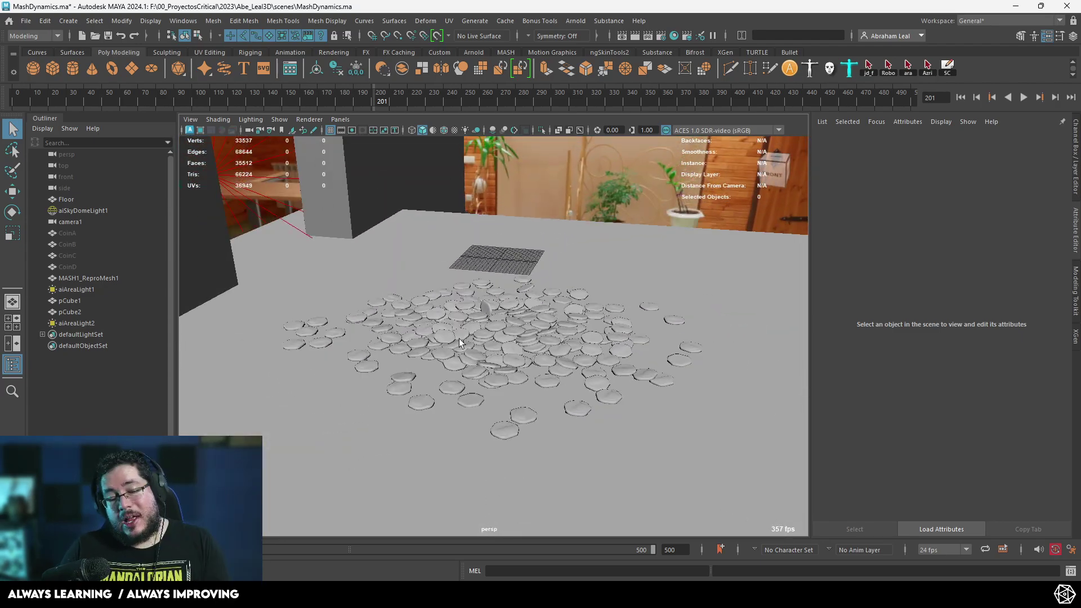
{"action": "key", "text": "6"}
{"action": "mouse_move", "coordinate": [545, 313]}
{"action": "right_mouse_down", "text": "alt"}
{"action": "mouse_move", "coordinate": [493, 354]}
{"action": "mouse_move", "coordinate": [586, 355]}
{"action": "mouse_move", "coordinate": [613, 391]}
{"action": "mouse_move", "coordinate": [754, 417]}
{"action": "mouse_move", "coordinate": [402, 292]}
{"action": "right_mouse_up", "text": "alt"}
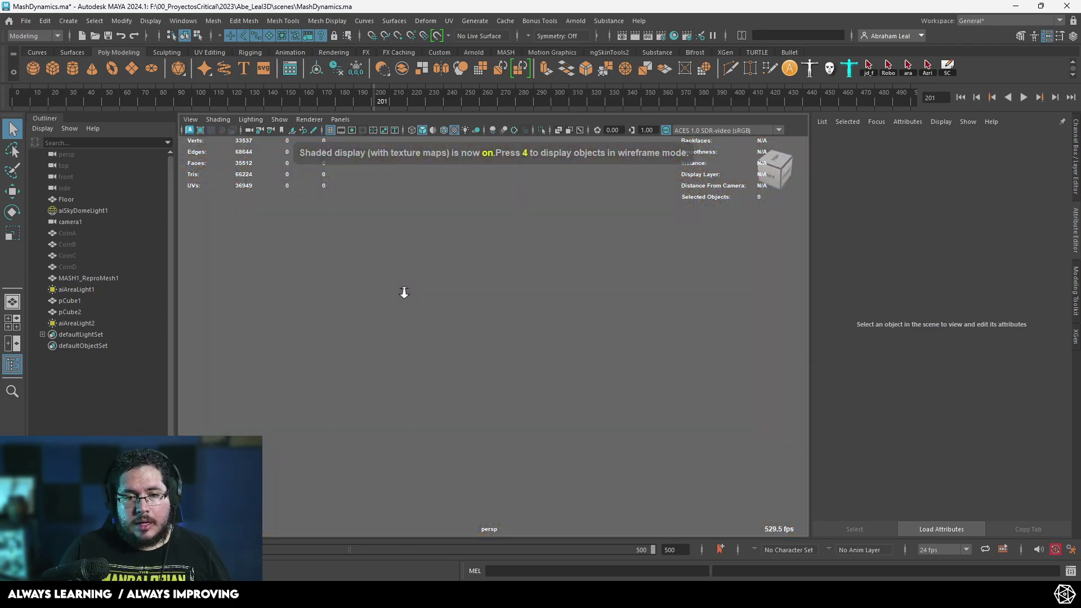
- Examine the textured wooden floor, the two upright light-blocking slabs and the area lights around the coins, and select aiAreaLight2
{"action": "left_click_drag", "start_coordinate": [403, 292], "coordinate": [528, 330], "text": "alt"}
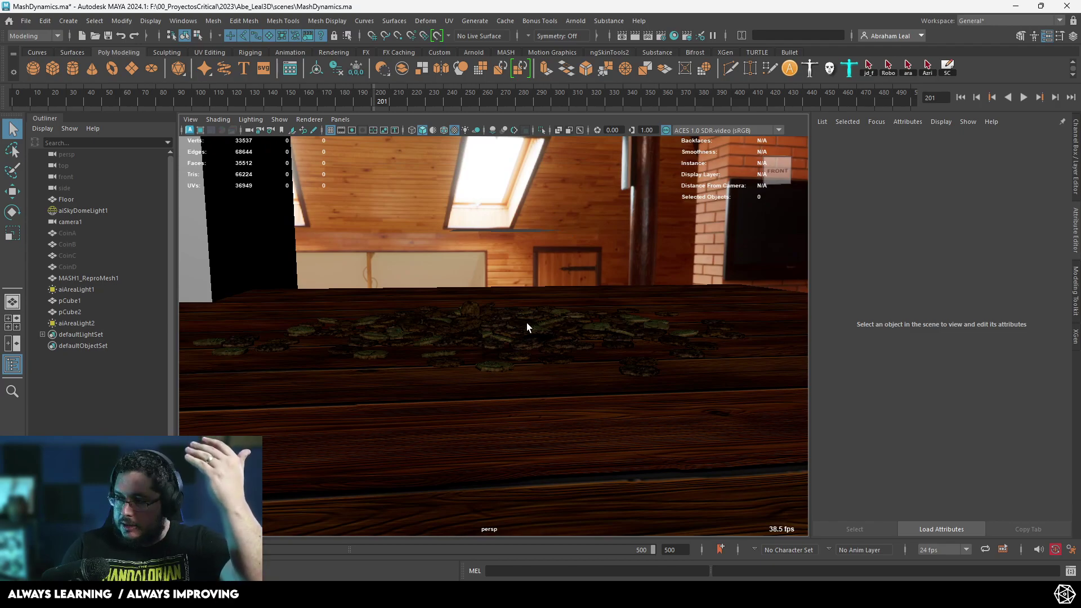
{"action": "right_click_drag", "start_coordinate": [526, 322], "coordinate": [465, 354], "text": "alt"}
{"action": "left_click_drag", "start_coordinate": [464, 349], "coordinate": [526, 380], "text": "alt"}
{"action": "right_click_drag", "start_coordinate": [526, 380], "coordinate": [427, 325], "text": "alt"}
{"action": "left_click_drag", "start_coordinate": [426, 325], "coordinate": [653, 349], "text": "alt"}
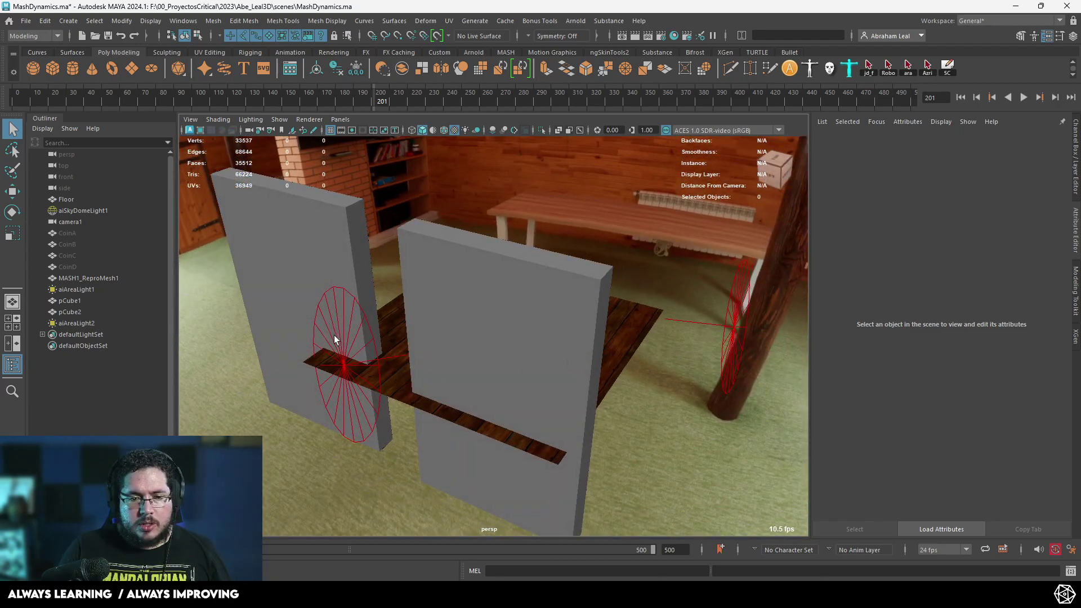
{"action": "left_click_drag", "start_coordinate": [333, 336], "coordinate": [457, 360], "text": "alt"}
{"action": "left_click", "coordinate": [376, 282]}
{"action": "left_click", "coordinate": [496, 281]}
{"action": "left_click_drag", "start_coordinate": [515, 315], "coordinate": [649, 376], "text": "alt"}
{"action": "left_click", "coordinate": [758, 403]}
{"action": "left_click_drag", "start_coordinate": [759, 403], "coordinate": [645, 178], "text": "alt"}
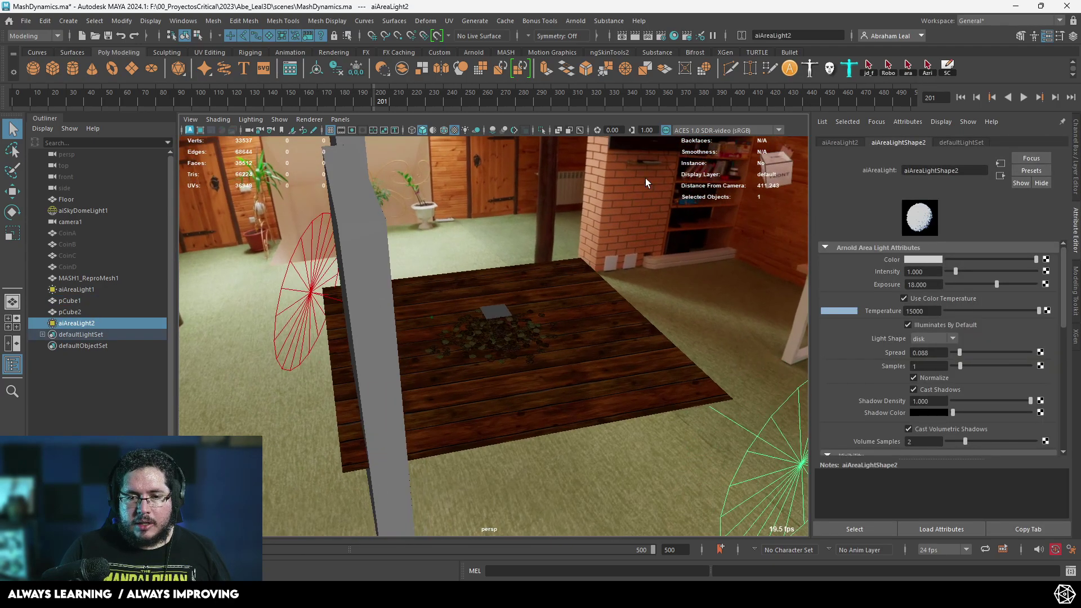
- Render the coin pile through cameraShape1 in the Arnold RenderView and move the render window aside
{"action": "middle_click_drag", "start_coordinate": [506, 217], "coordinate": [502, 242], "text": "alt"}
{"action": "right_click_drag", "start_coordinate": [502, 242], "coordinate": [624, 349], "text": "alt"}
{"action": "middle_click_drag", "start_coordinate": [624, 349], "coordinate": [611, 289], "text": "alt"}
{"action": "left_click", "coordinate": [576, 20]}
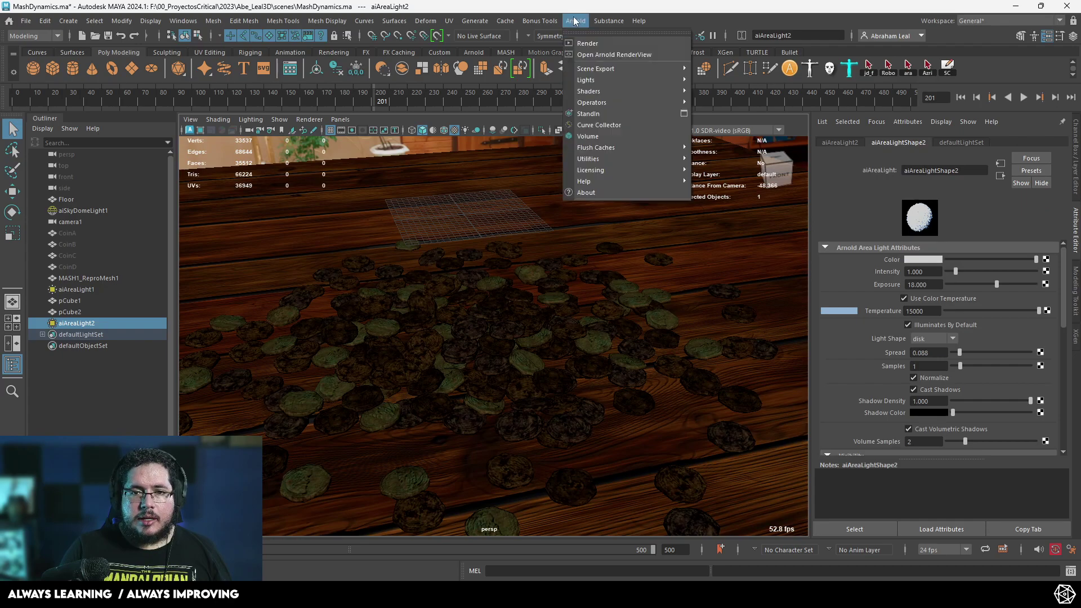
{"action": "left_click", "coordinate": [589, 38]}
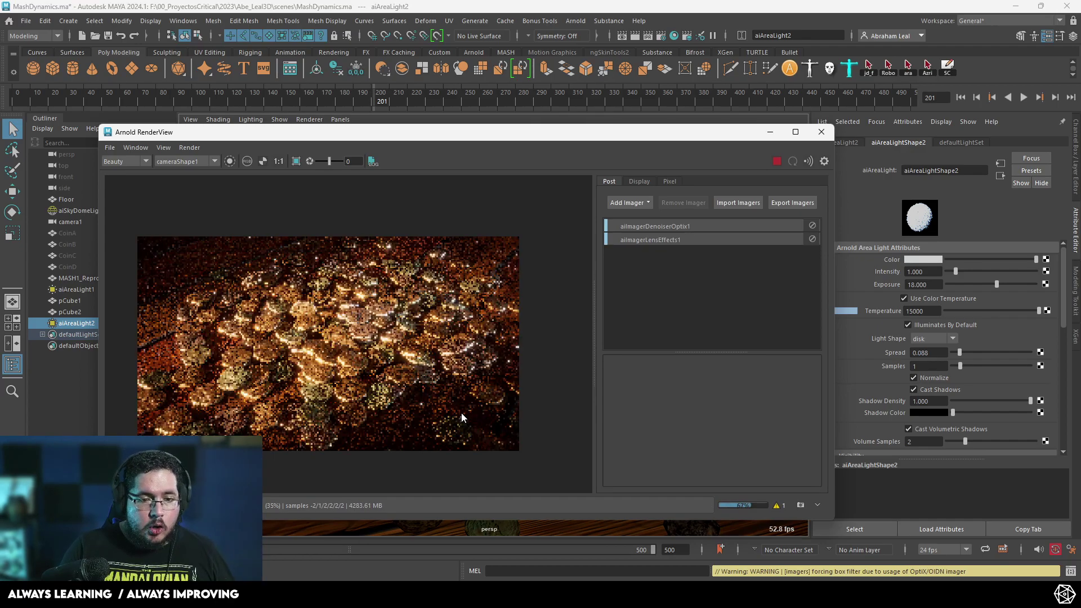
{"action": "left_click_drag", "start_coordinate": [639, 133], "coordinate": [835, 125]}
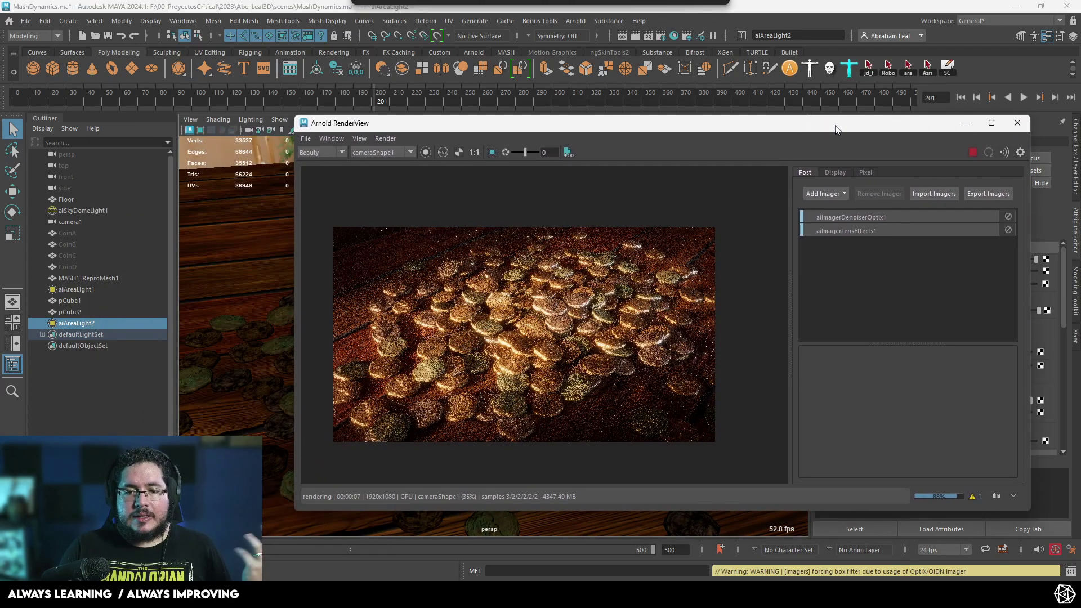